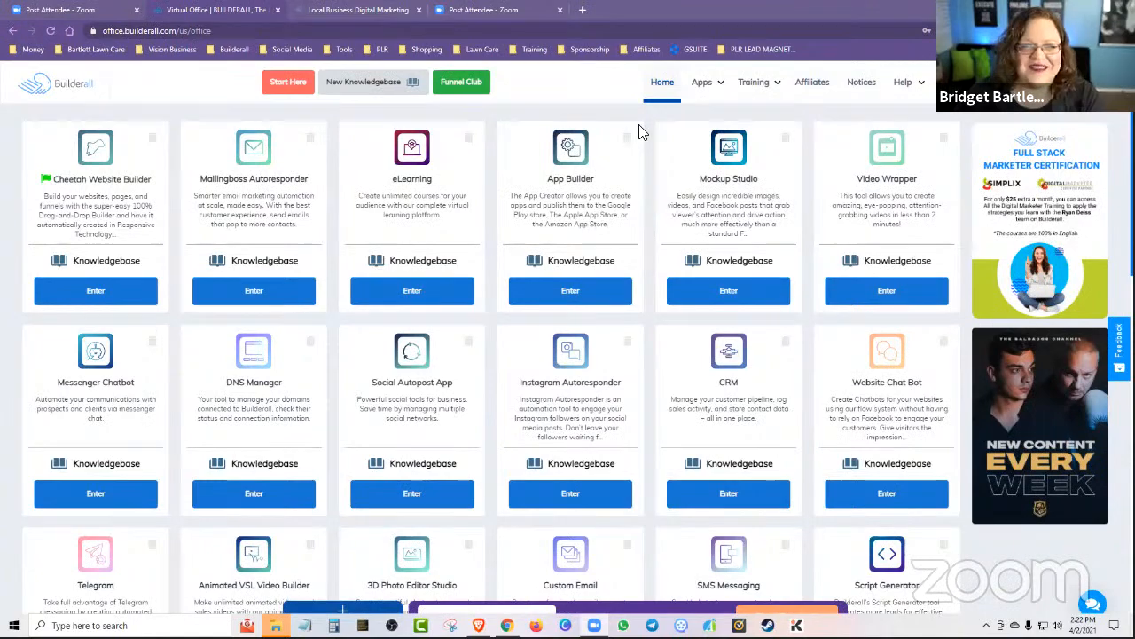
Open the Funnel Builder and create a new funnel titled "test" with the Business Funnel theme.
click(703, 82)
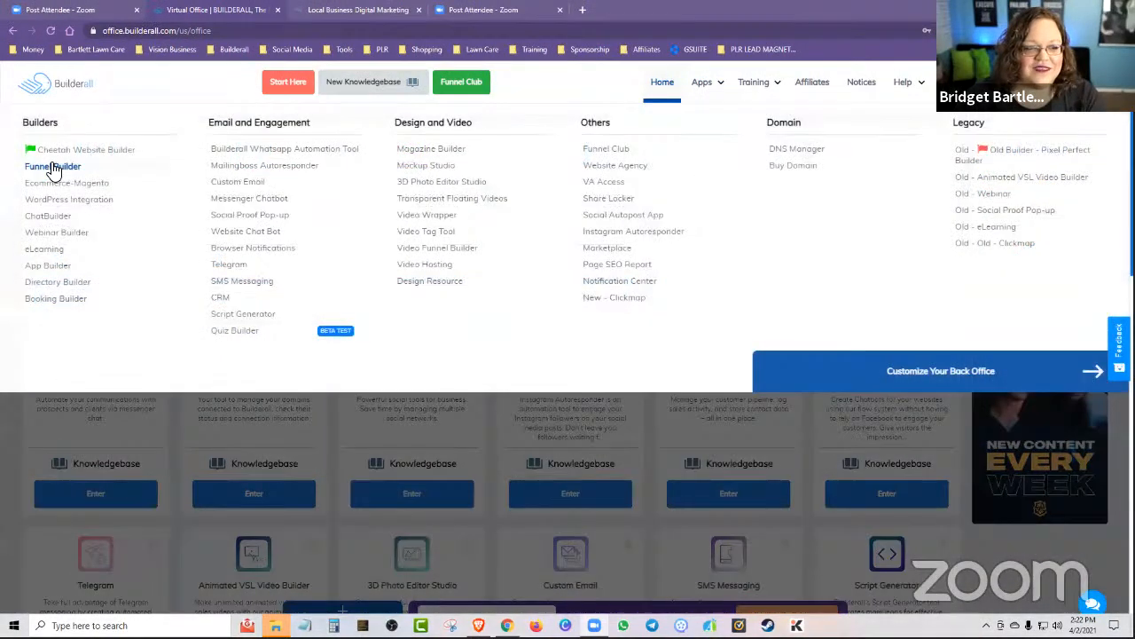
click(51, 167)
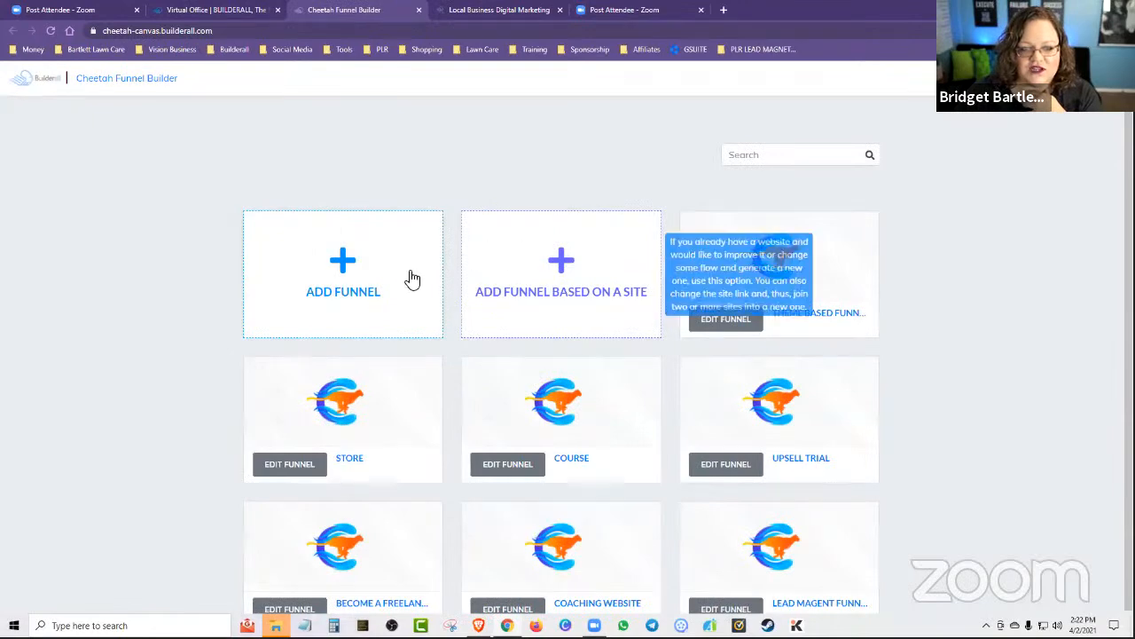
click(367, 273)
click(460, 284)
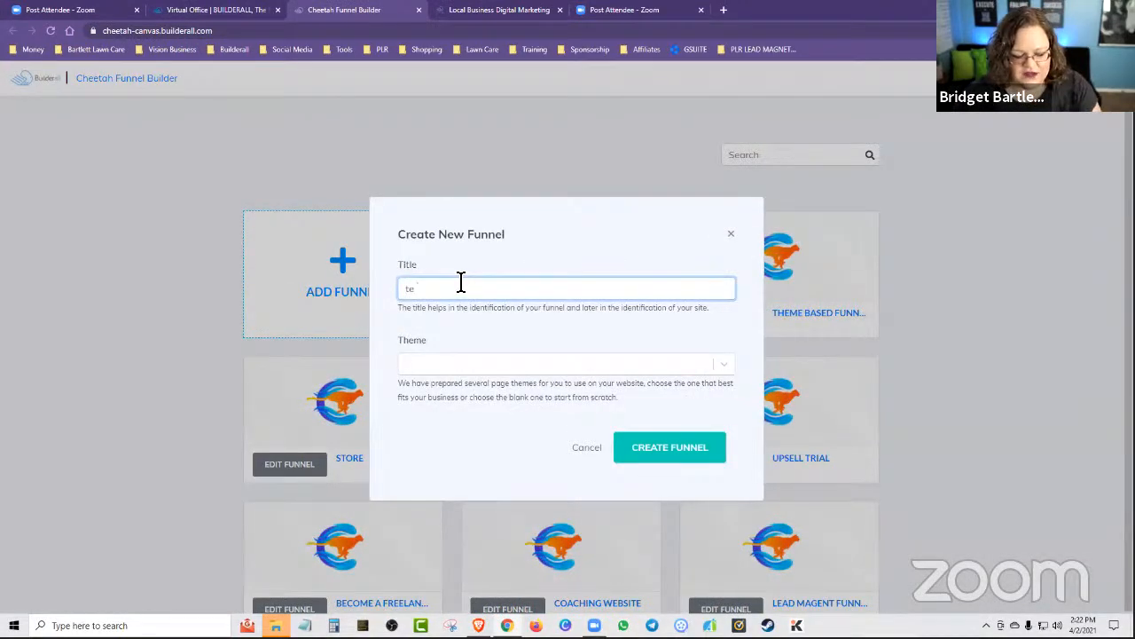
click(447, 365)
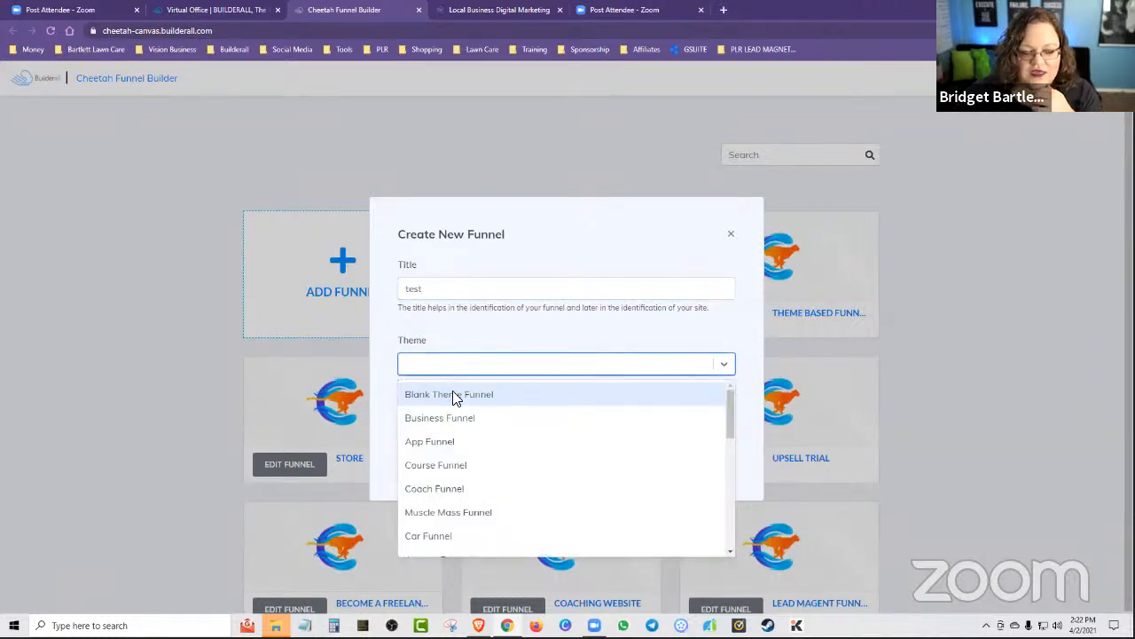
scroll(453, 396, down, 1)
scroll(448, 395, up, 1)
click(416, 420)
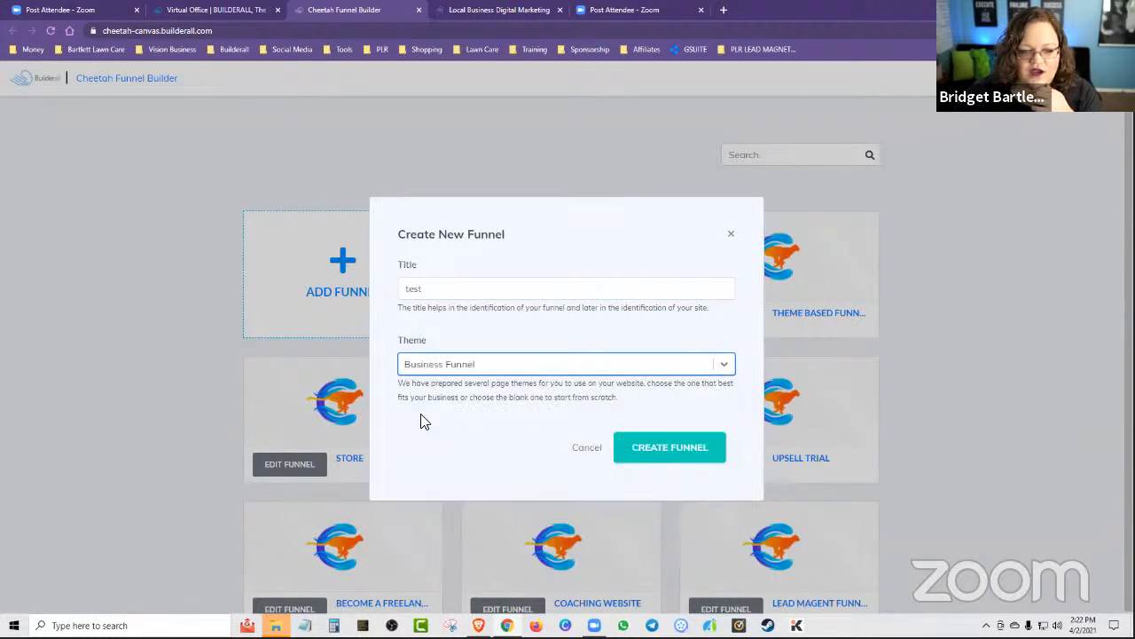
click(709, 454)
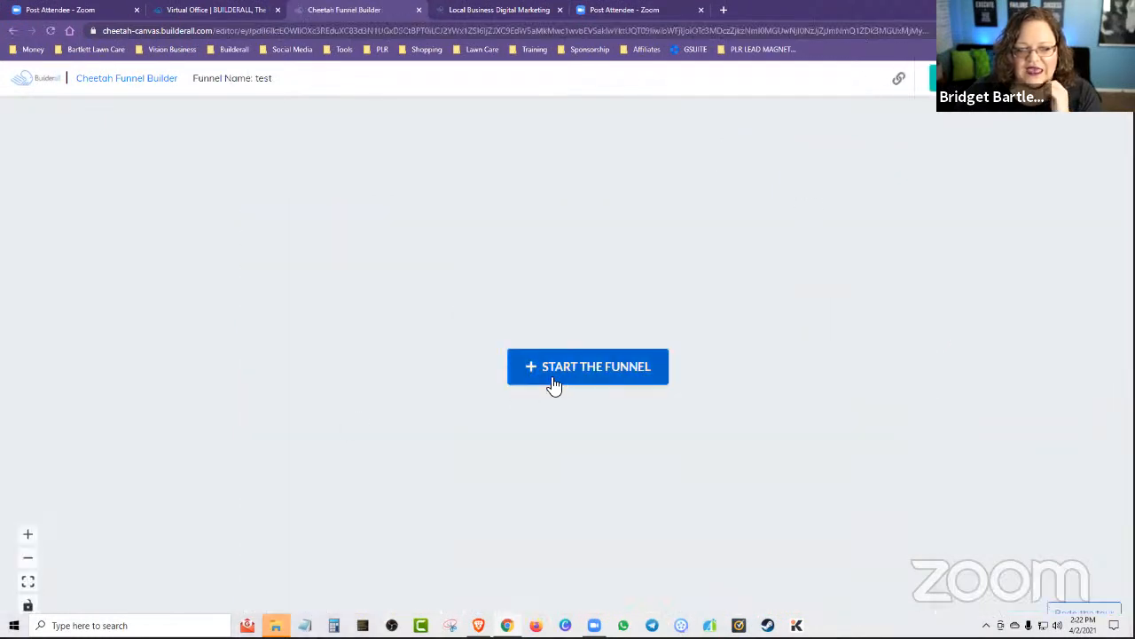
Dismiss the guided tour and add a Lead Magnet Page from the Lead Capture elements to the funnel.
click(551, 382)
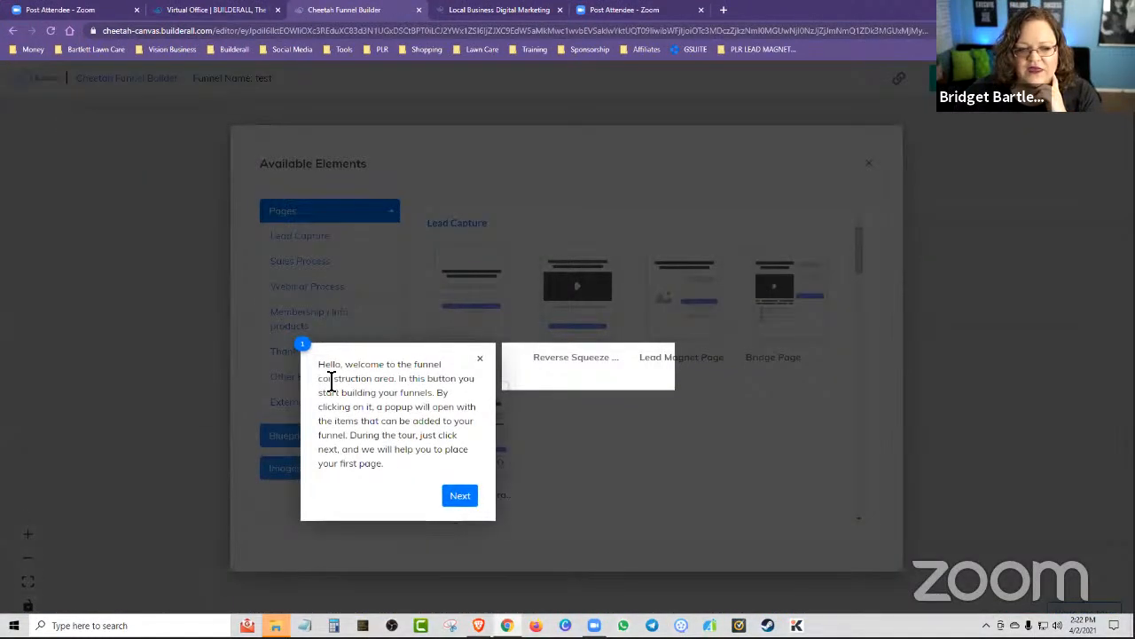
click(479, 358)
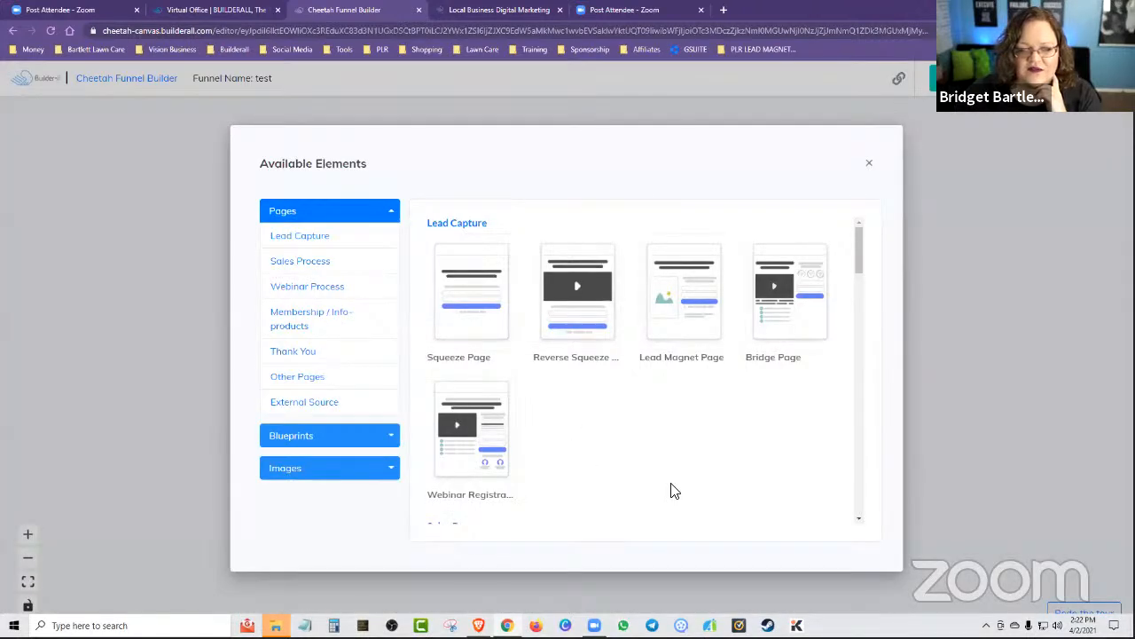
scroll(707, 395, down, 1)
scroll(705, 398, up, 1)
mouse_move(686, 324)
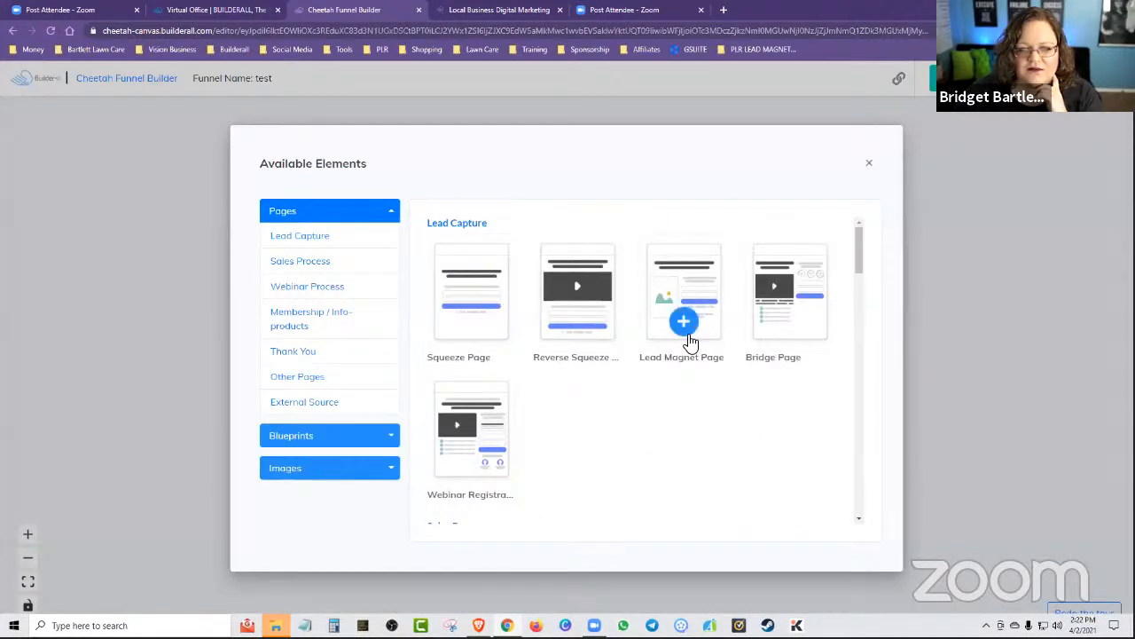
drag(685, 325, 633, 320)
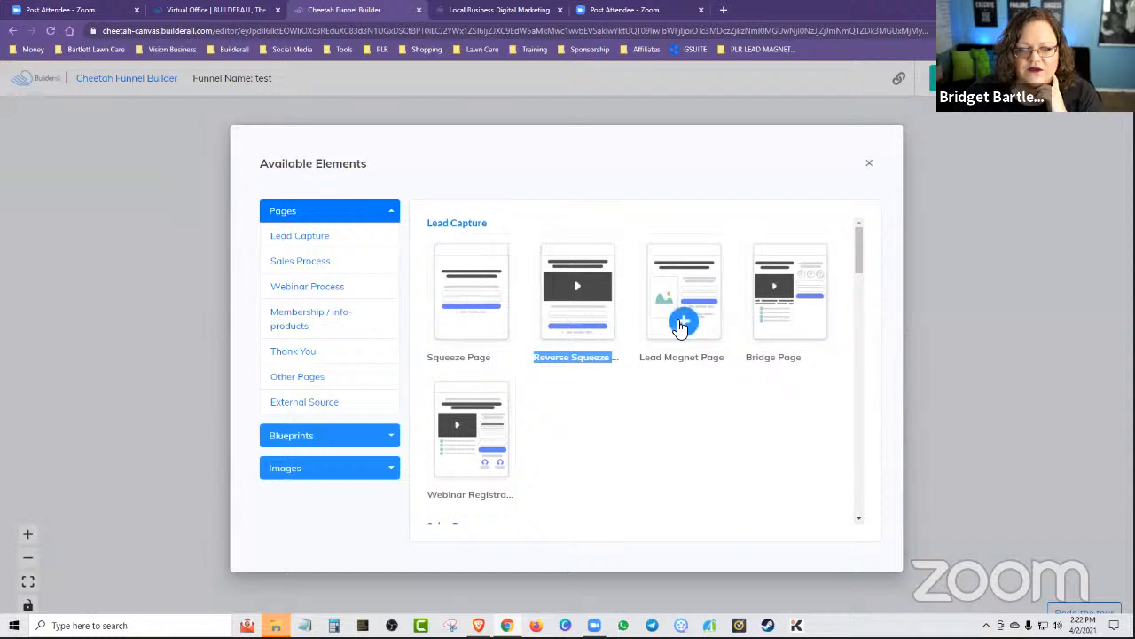
click(680, 317)
Move the Lead Magnet Page to the upper left of the canvas and align its form block directly beneath it.
drag(634, 426, 144, 219)
drag(626, 594, 164, 384)
drag(159, 224, 213, 219)
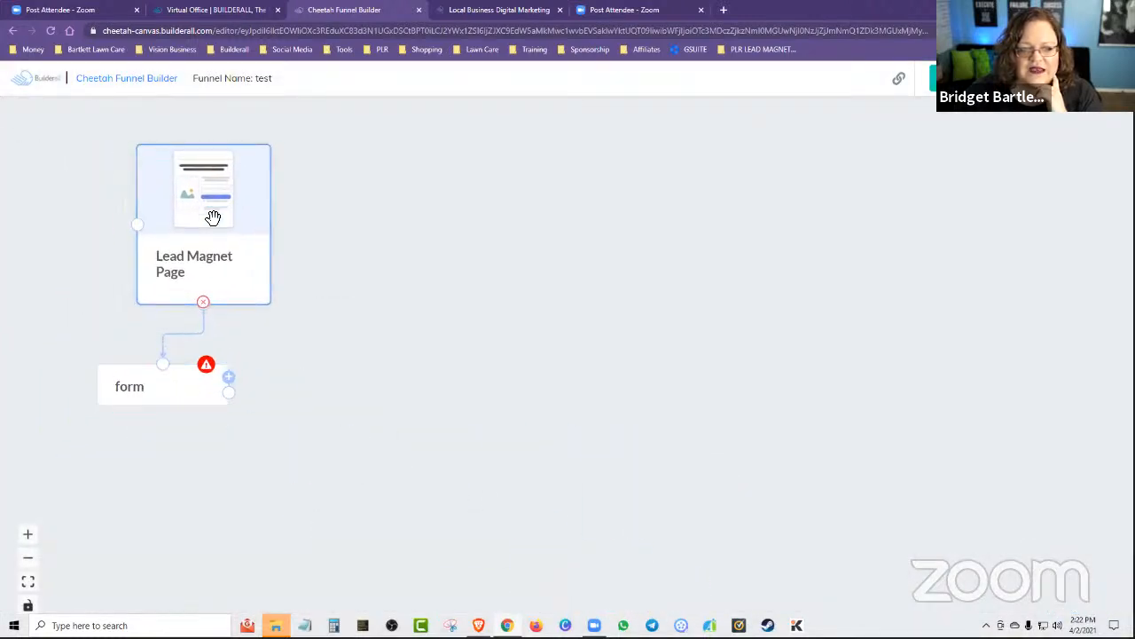
drag(177, 372, 218, 393)
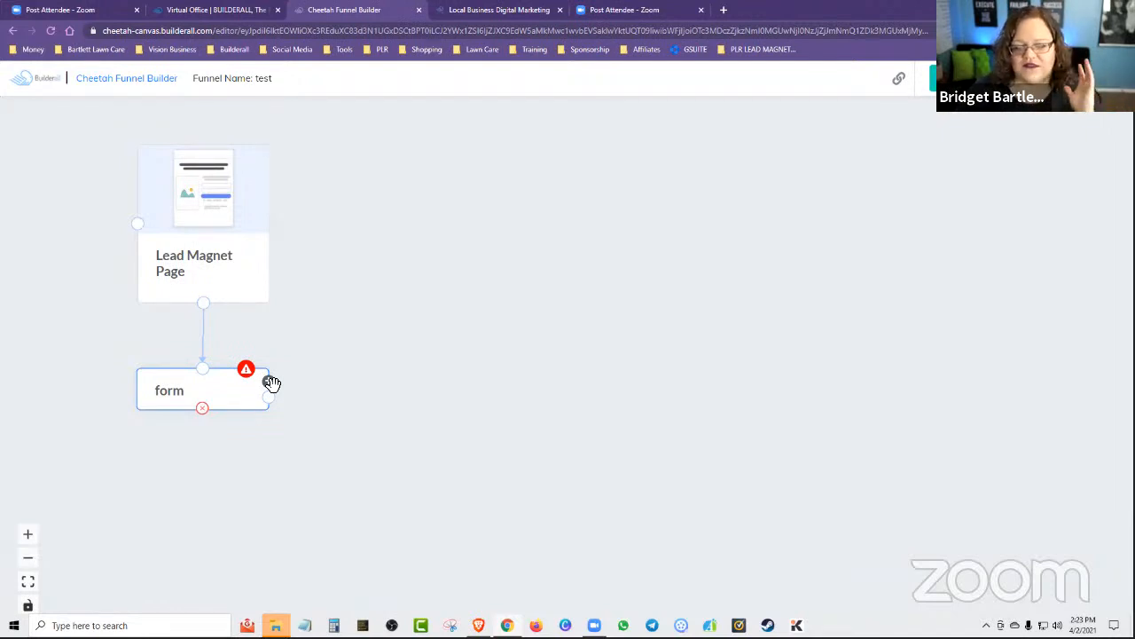
Add a Confirm Email Page beside the Lead Magnet Page and connect the form block's output to it.
click(271, 384)
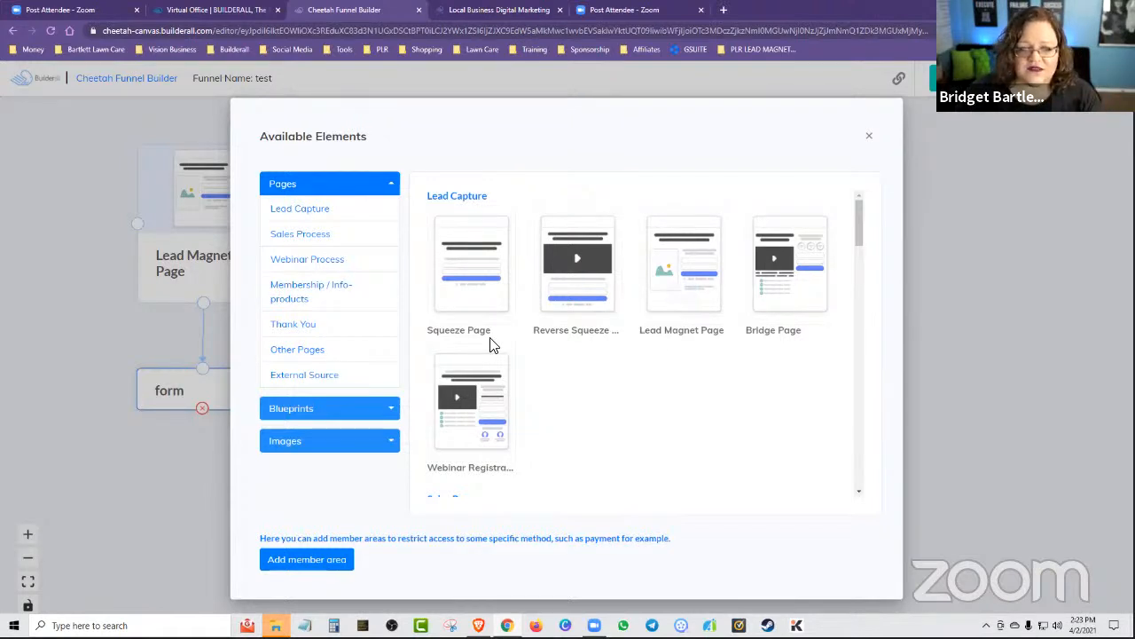
scroll(709, 479, down, 8)
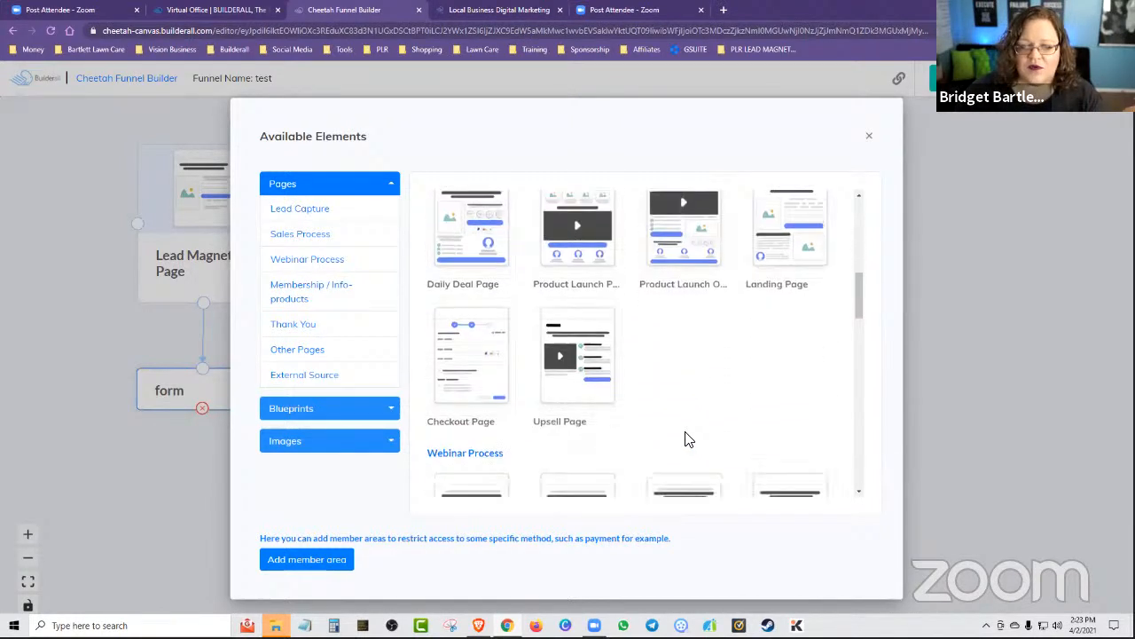
scroll(683, 435, down, 6)
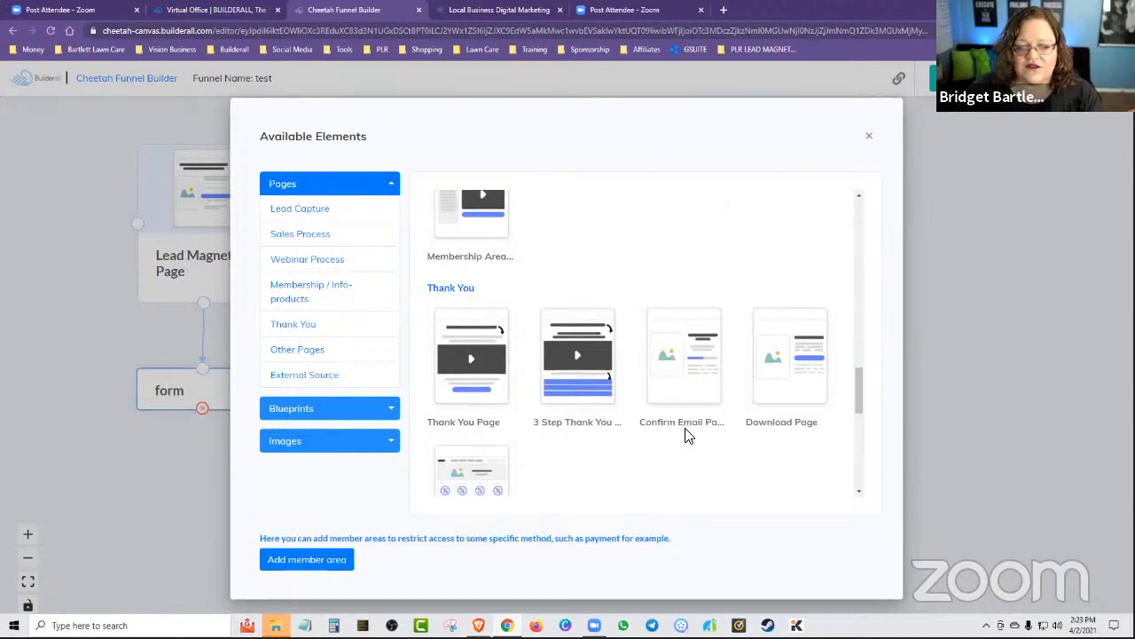
click(679, 323)
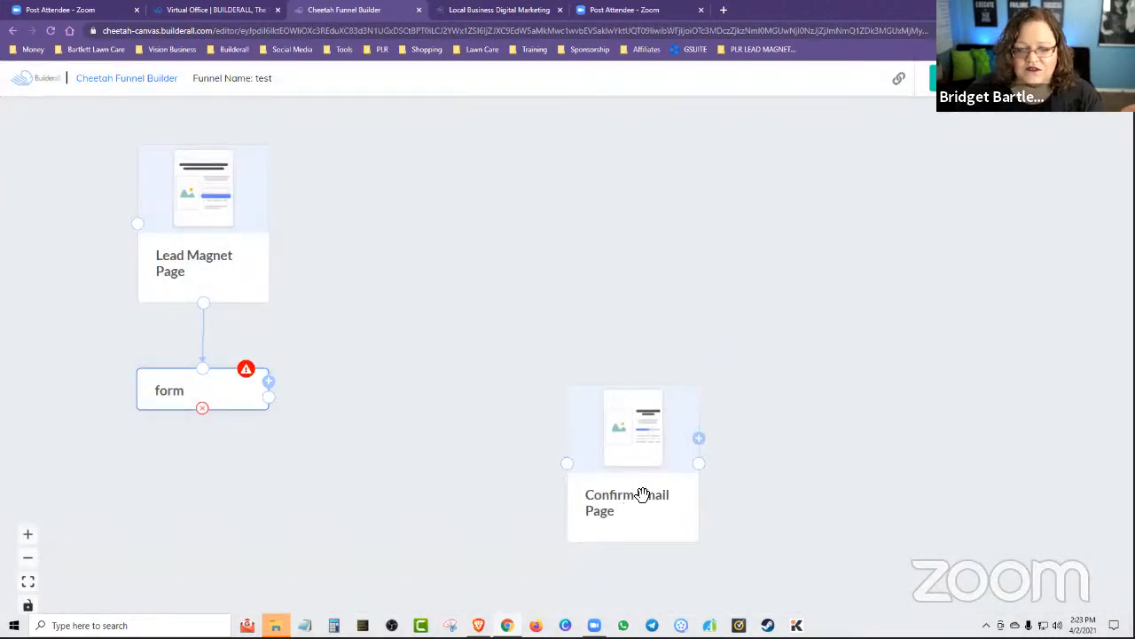
drag(629, 499, 360, 241)
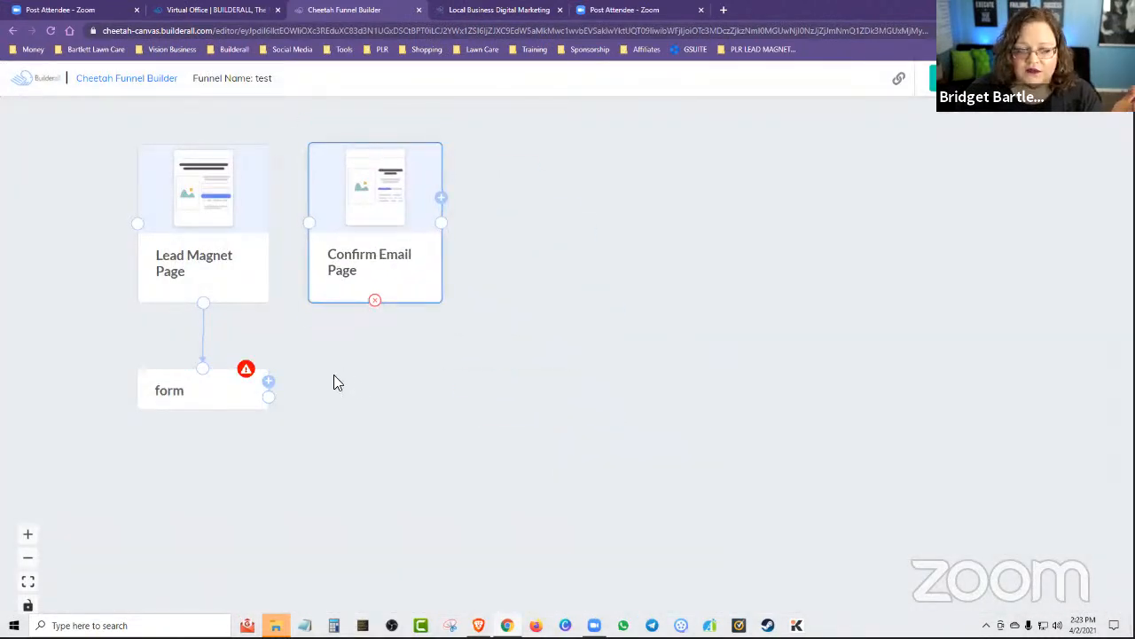
drag(268, 397, 310, 223)
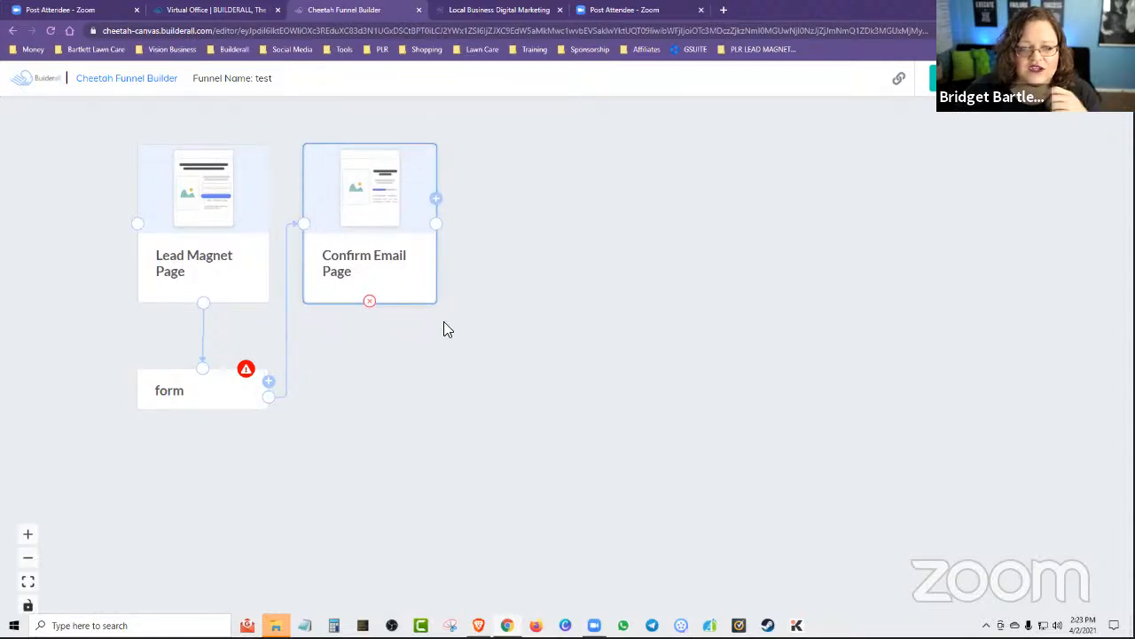
Add a Thank You Page beside the Confirm Email Page and connect the Confirm Email Page to it.
click(439, 196)
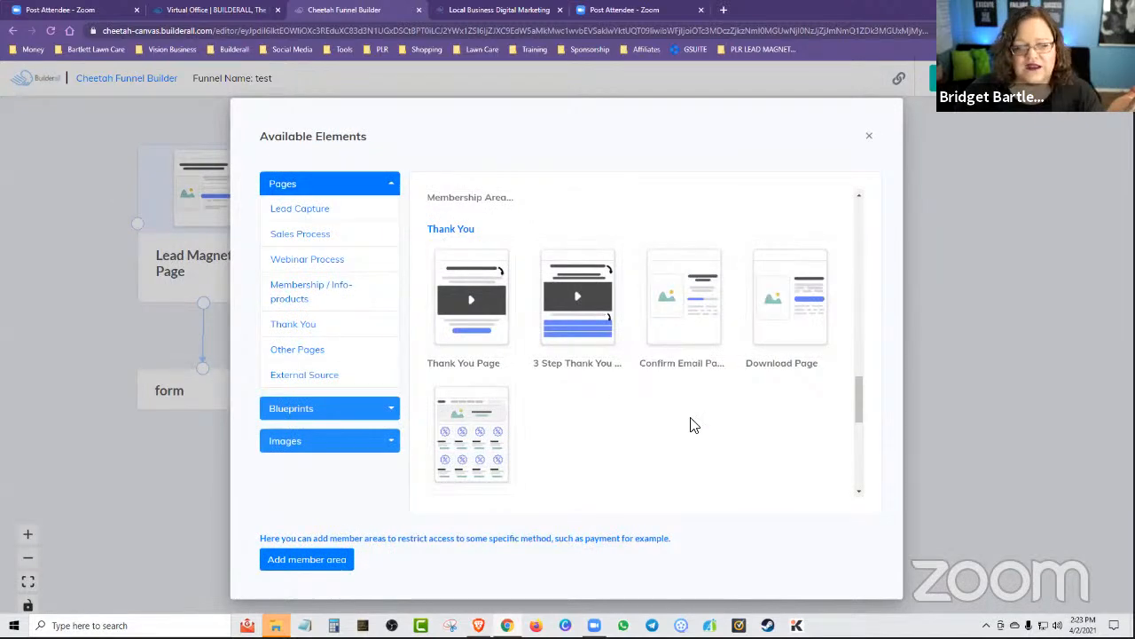
scroll(585, 438, up, 3)
scroll(558, 431, down, 1)
scroll(504, 422, down, 1)
click(481, 449)
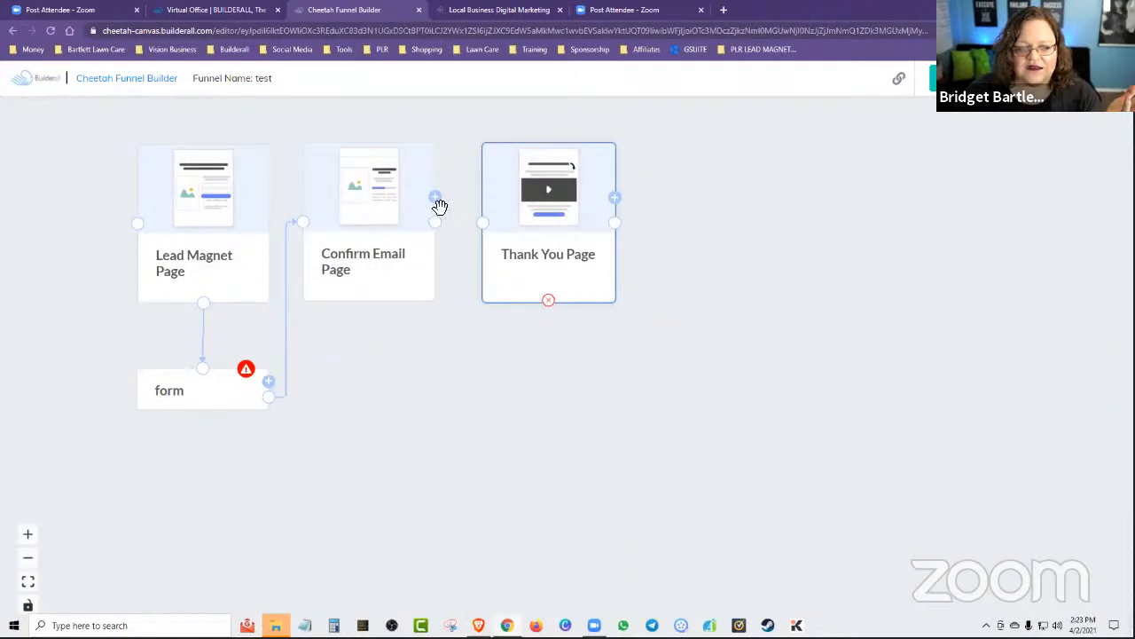
drag(435, 222, 486, 225)
Shift the three pages and the form block to the right side of the canvas, keeping their order.
drag(536, 221, 971, 223)
drag(431, 259, 808, 243)
drag(195, 190, 601, 218)
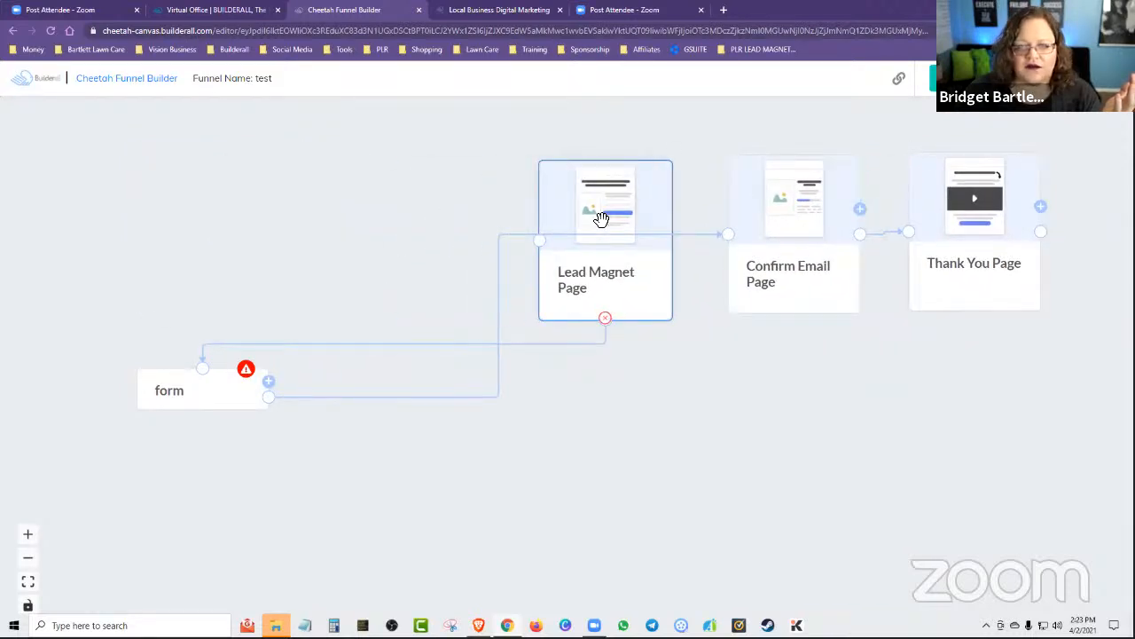
drag(172, 393, 581, 397)
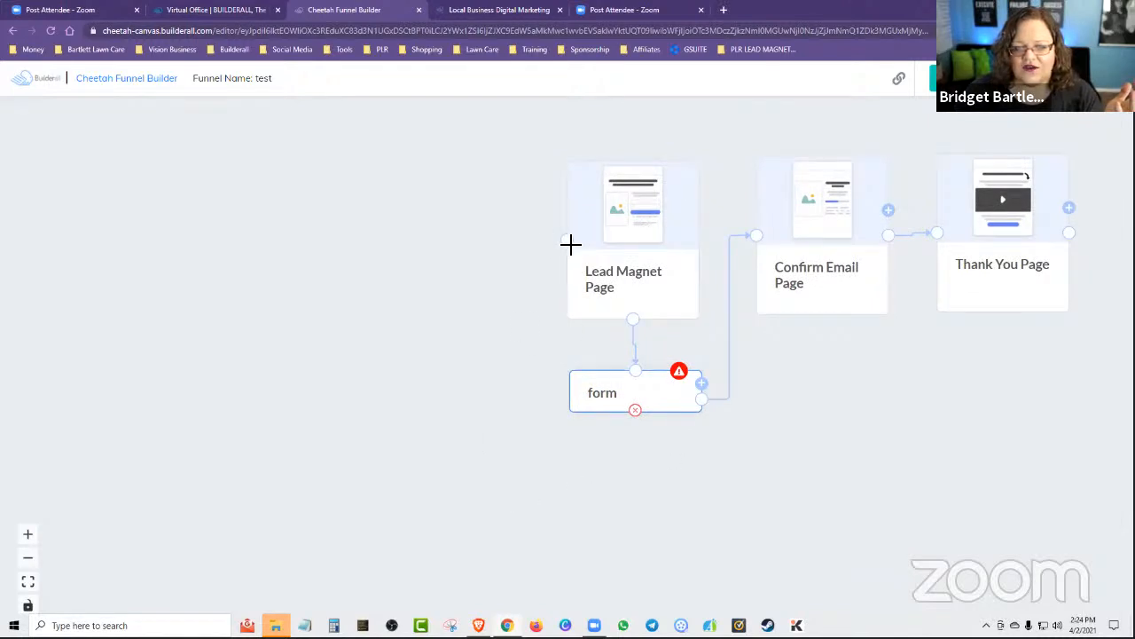
Add the Facebook social media image and place it in the empty upper-left area of the canvas.
click(1070, 210)
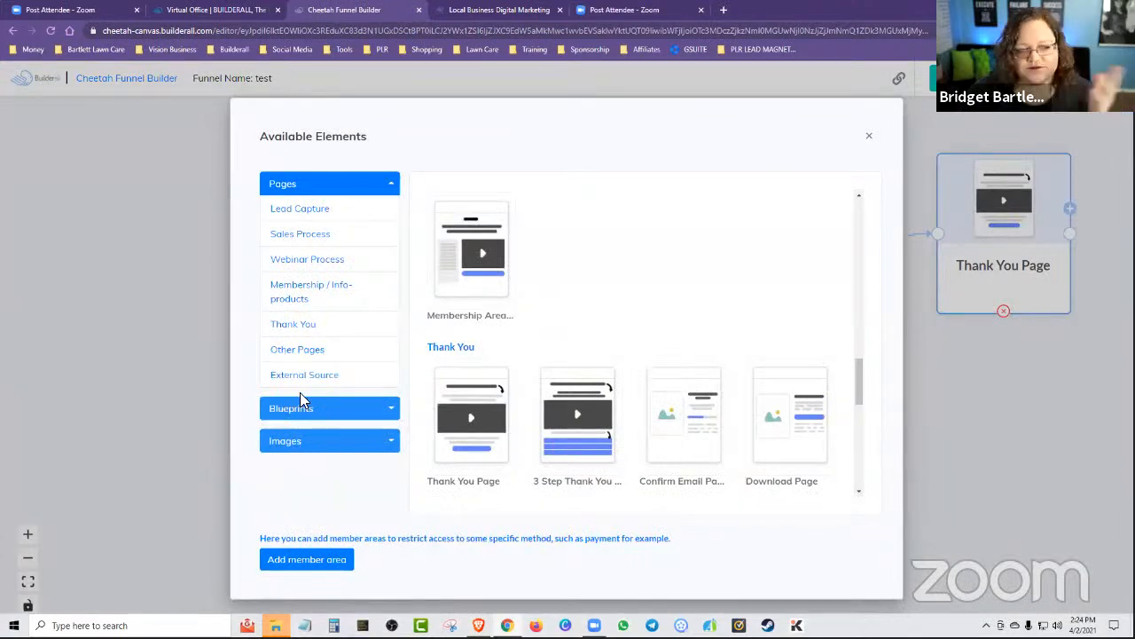
click(345, 443)
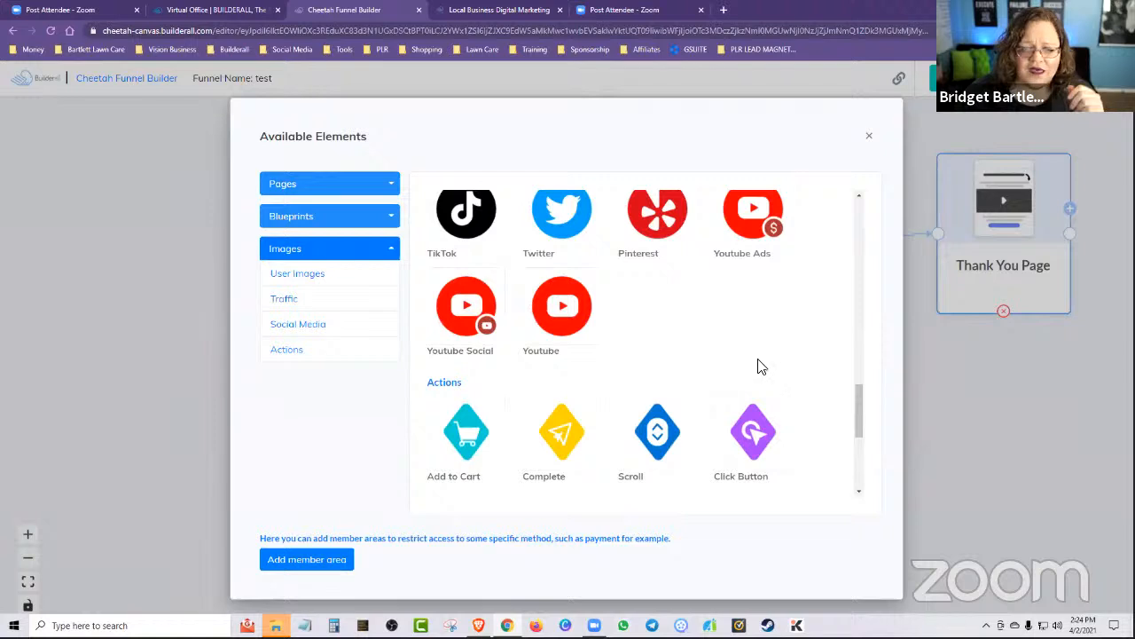
scroll(809, 363, up, 3)
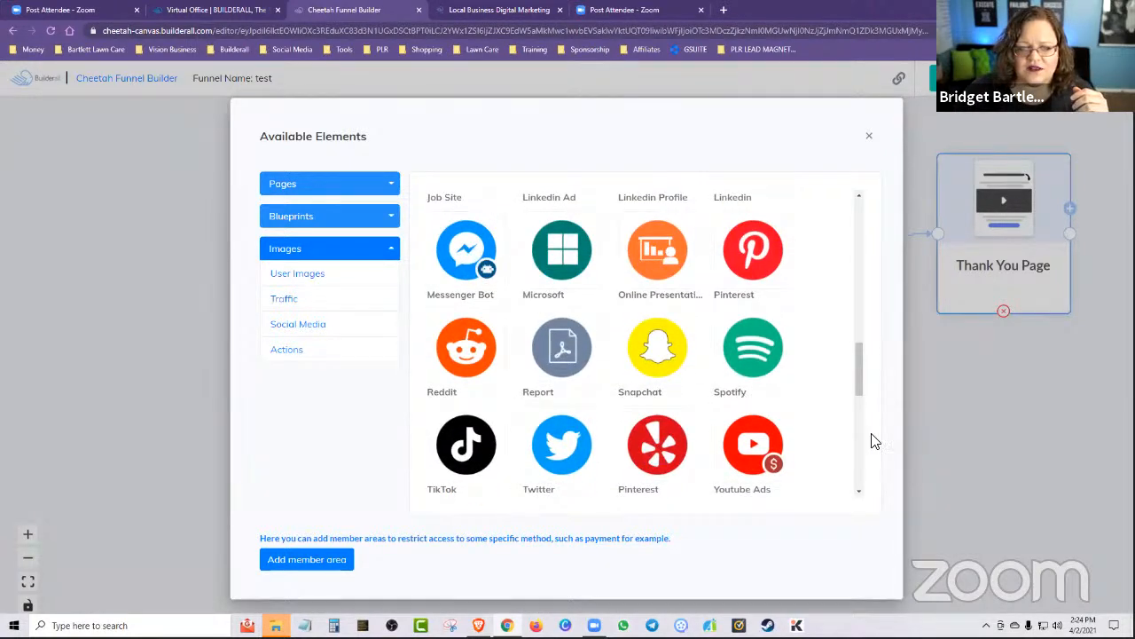
scroll(811, 422, up, 5)
scroll(809, 424, up, 4)
scroll(810, 388, down, 4)
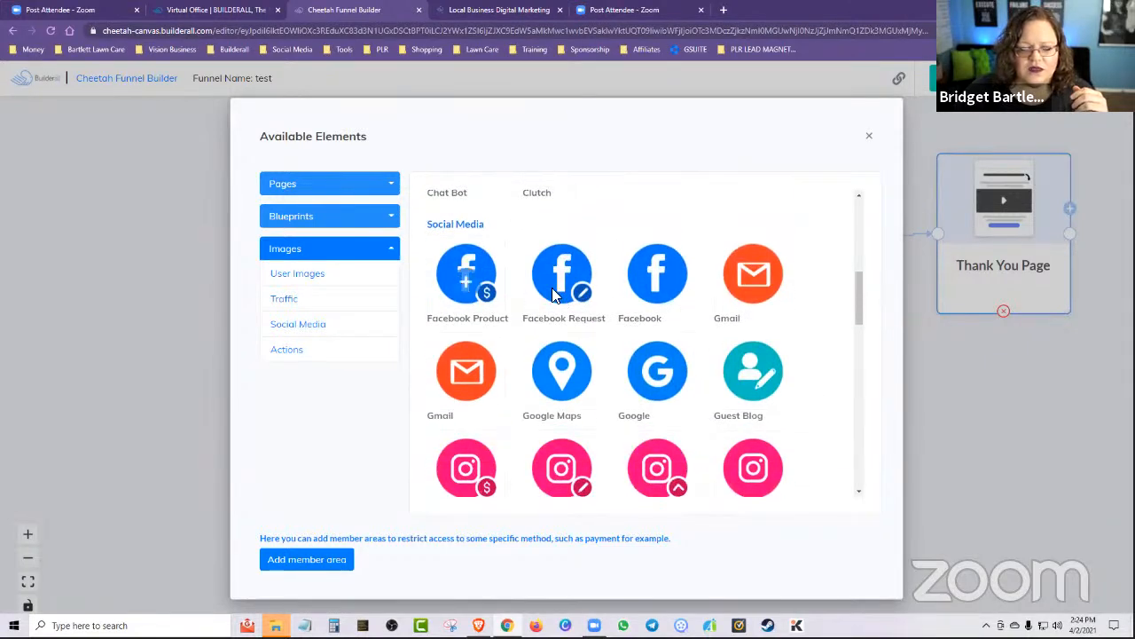
click(657, 275)
drag(642, 398, 240, 186)
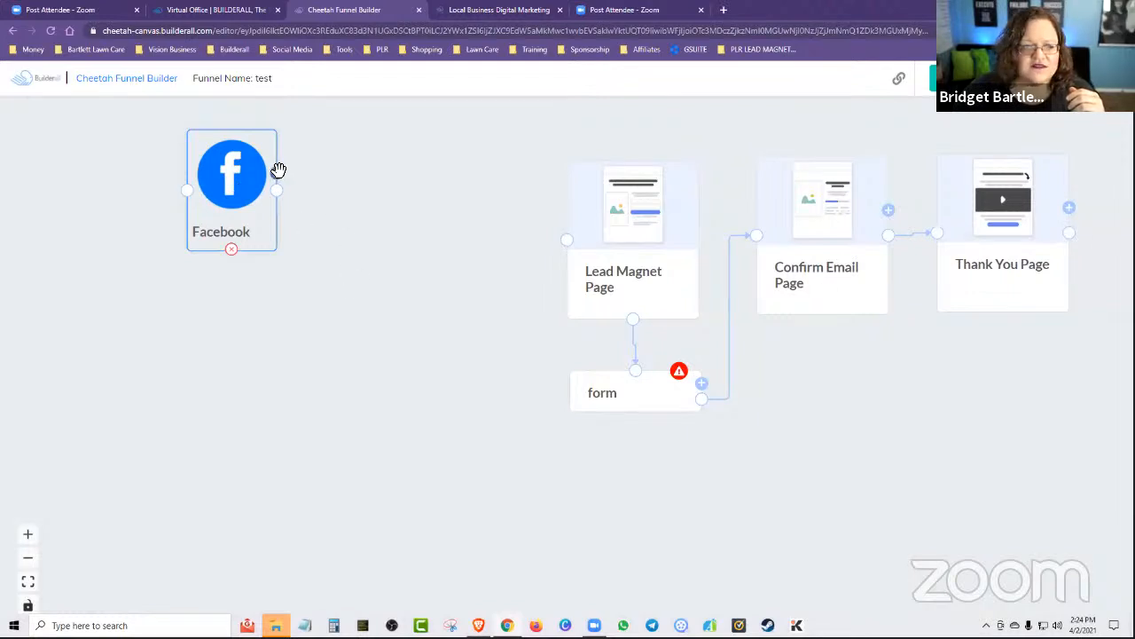
Add the Google social media image and place it below the Facebook image.
double_click(277, 174)
scroll(816, 416, down, 5)
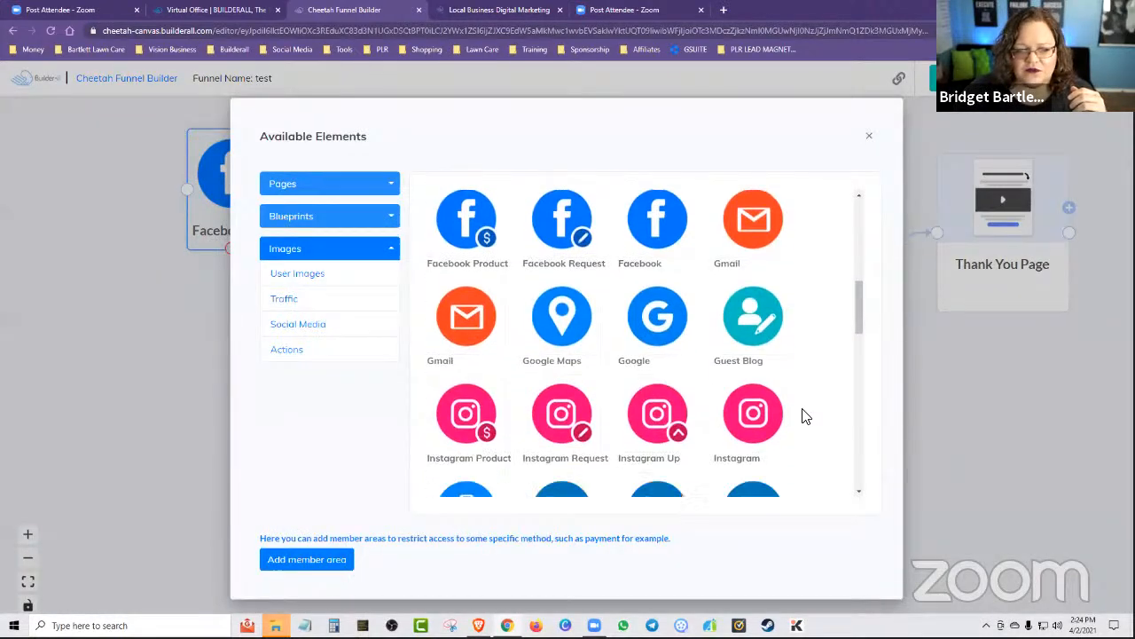
scroll(804, 416, down, 6)
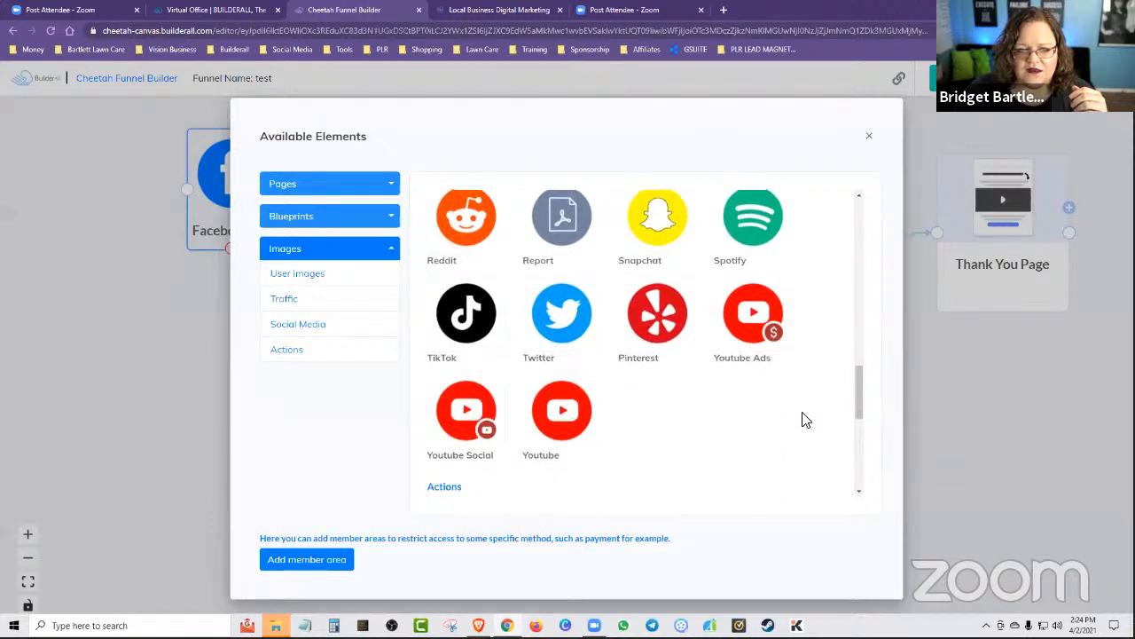
scroll(807, 412, up, 7)
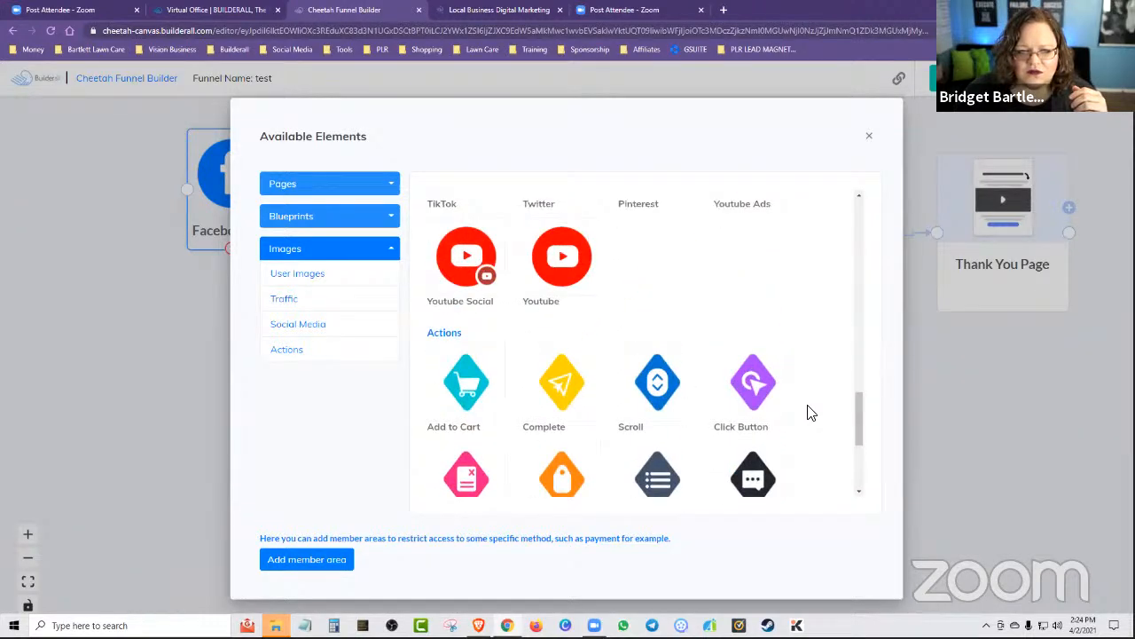
scroll(814, 405, up, 4)
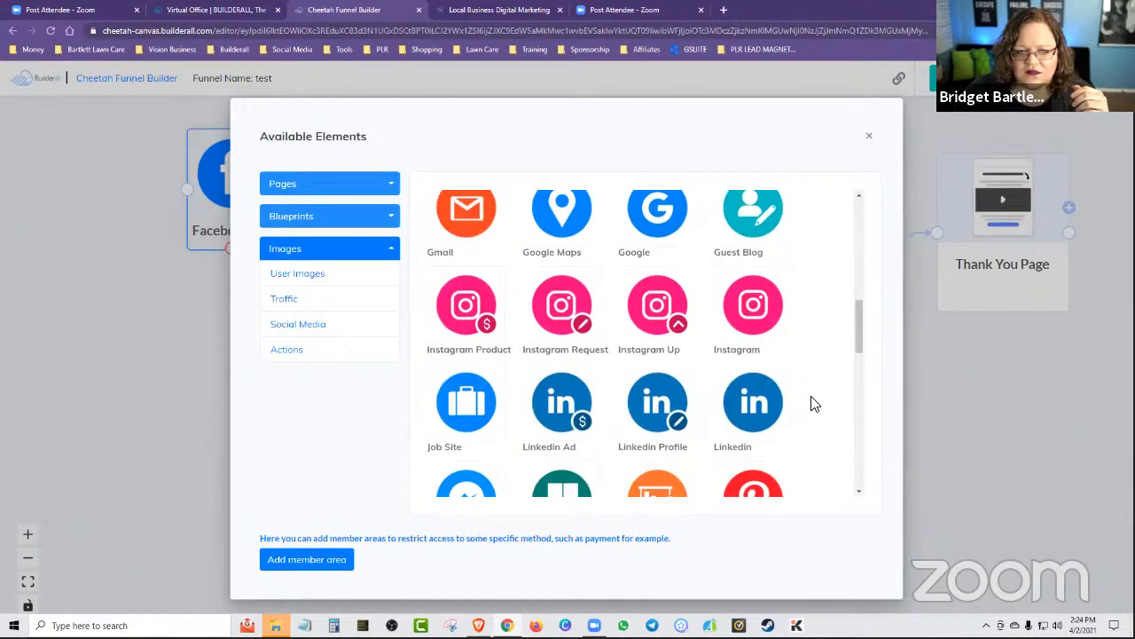
click(654, 397)
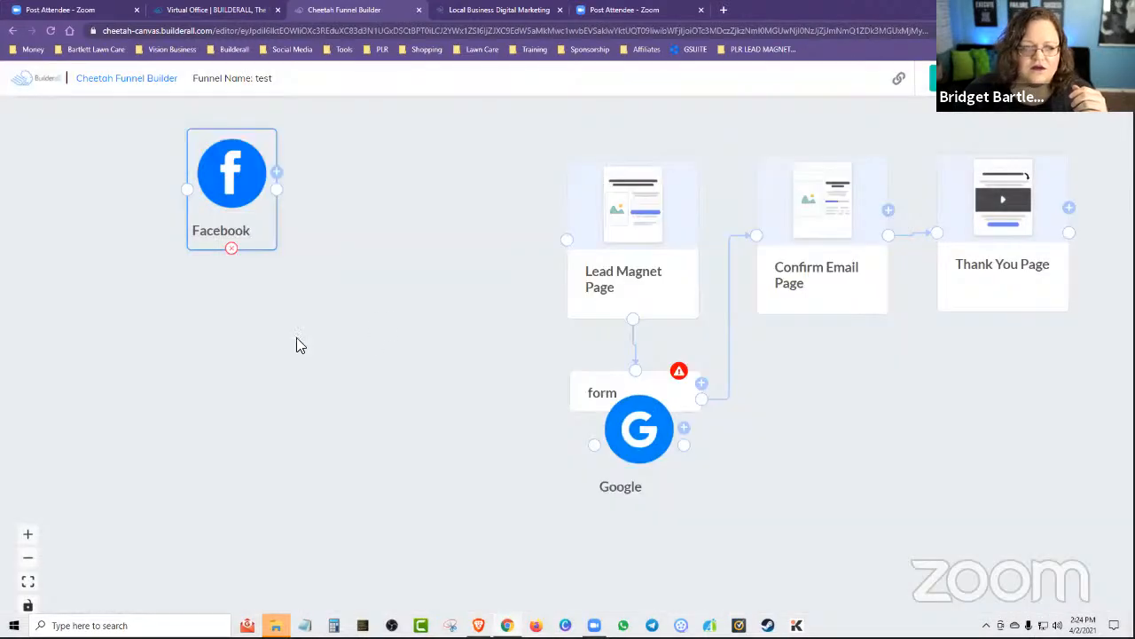
drag(613, 430, 199, 312)
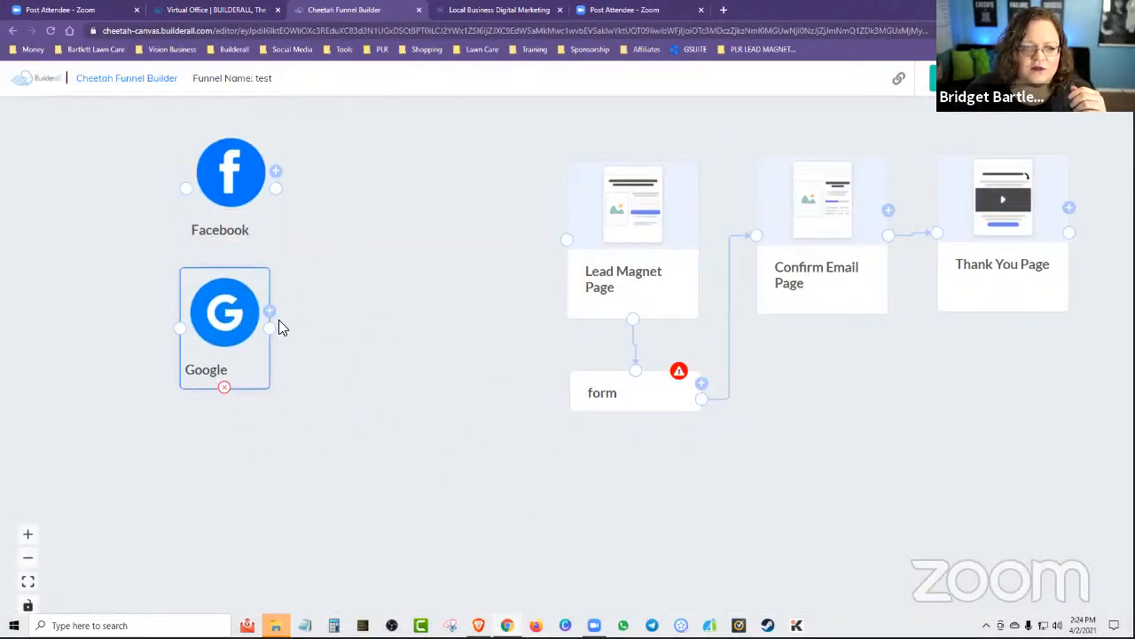
Add the Youtube Ads social media image and place it below the Google image, aligned with the other traffic sources.
click(277, 172)
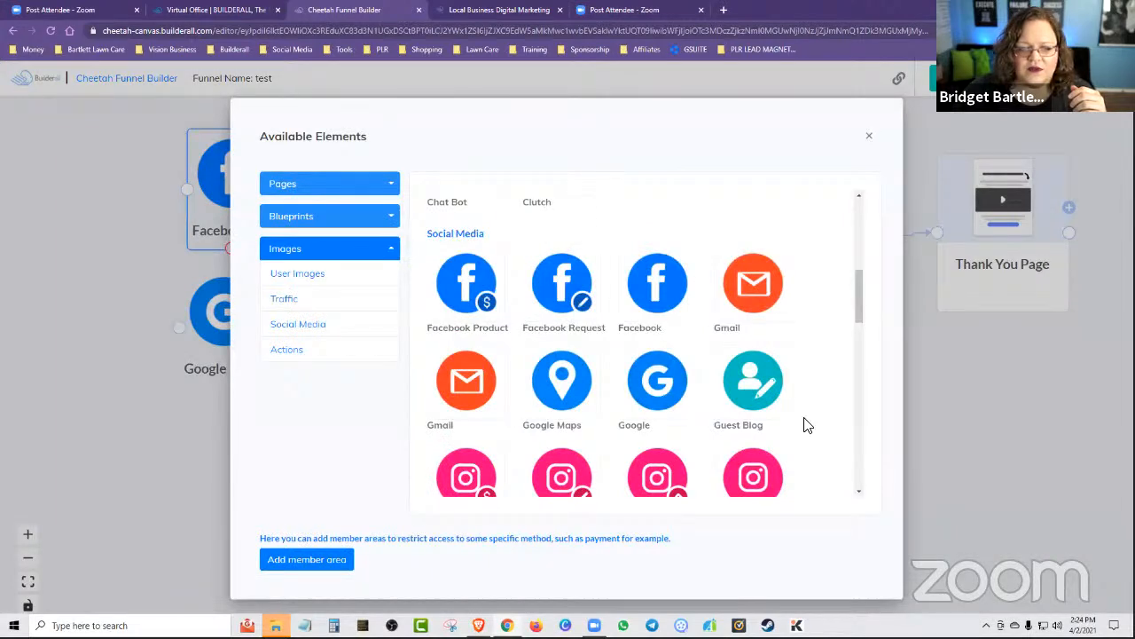
scroll(807, 426, down, 2)
scroll(811, 427, down, 6)
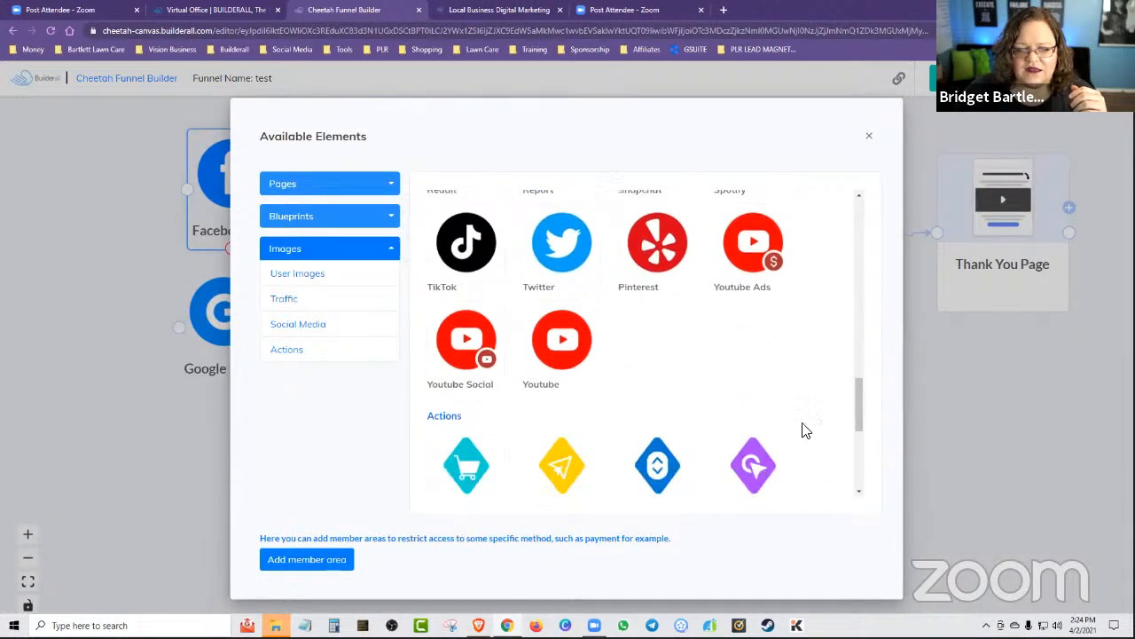
click(753, 222)
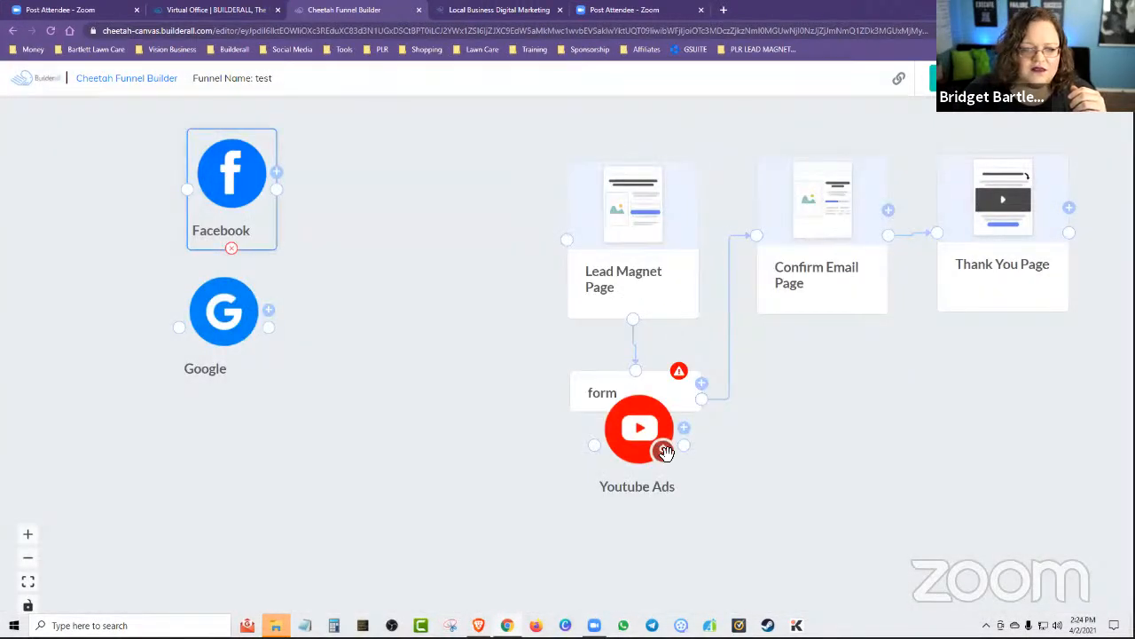
drag(665, 452, 381, 479)
drag(294, 455, 203, 456)
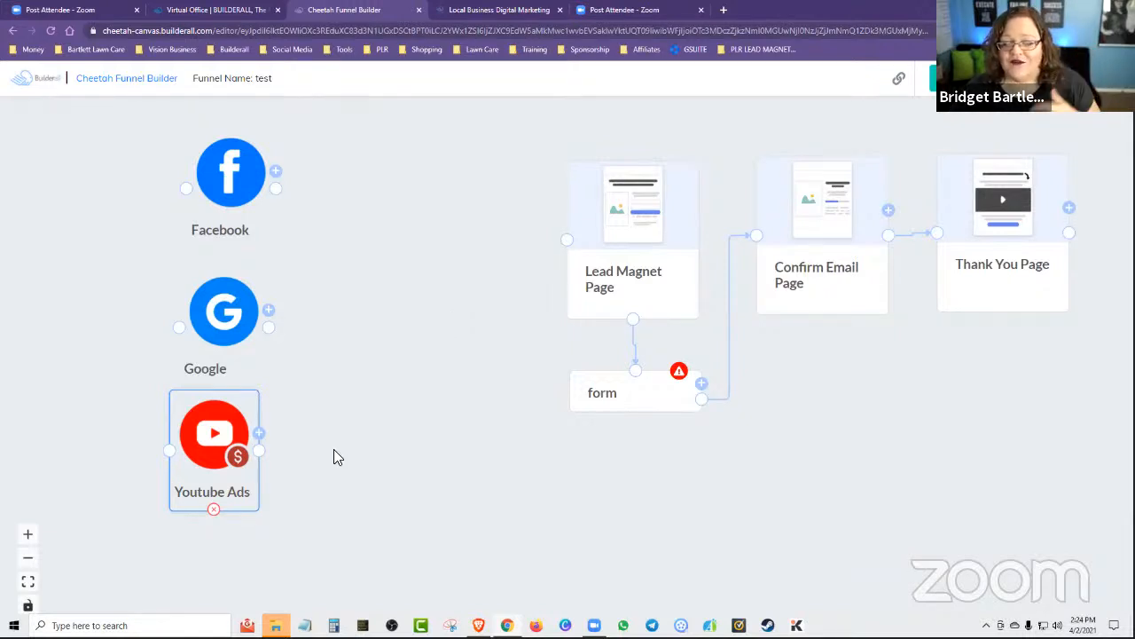
drag(222, 453, 233, 451)
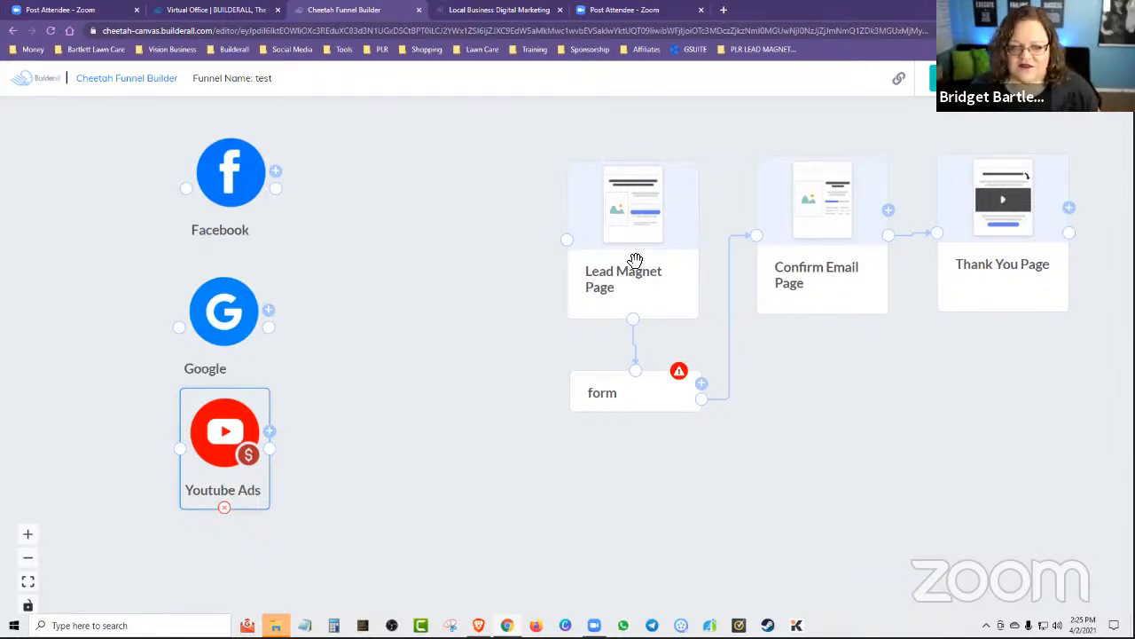
Move the Lead Magnet Page, its form, the Confirm Email Page and the Thank You Page closer to the traffic sources in an evenly spaced row.
drag(635, 257, 464, 239)
drag(632, 402, 454, 390)
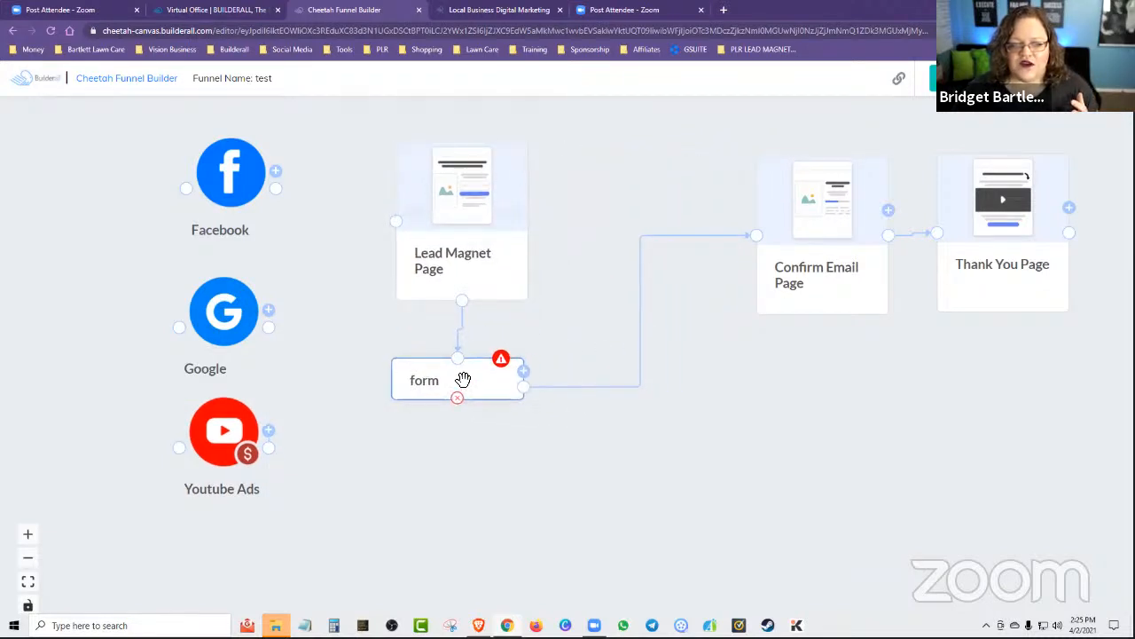
drag(238, 180, 229, 186)
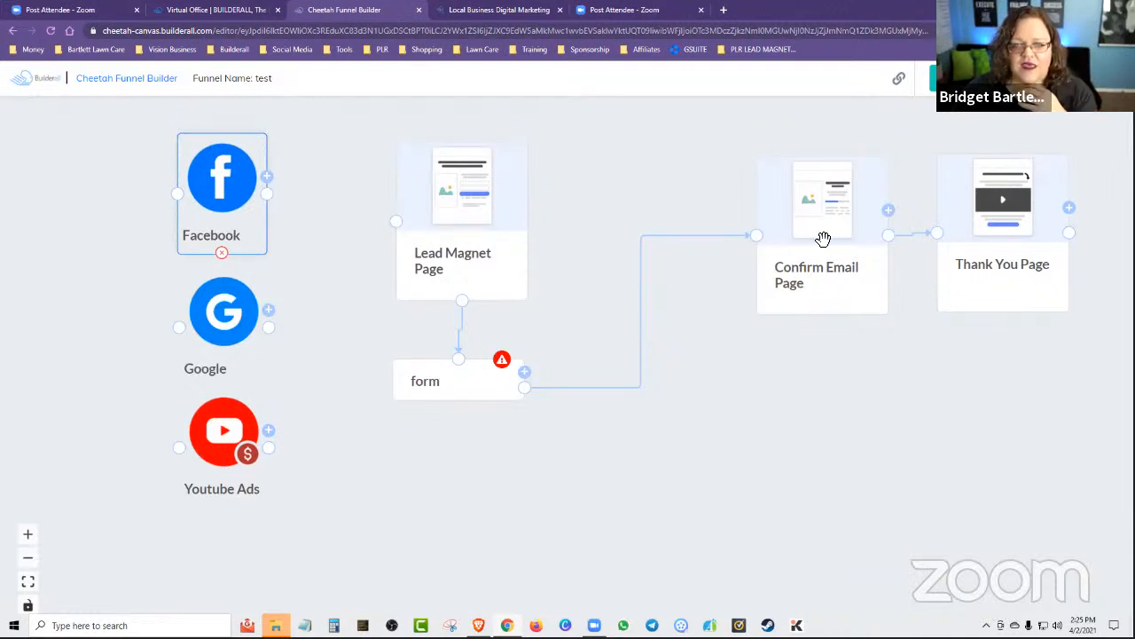
drag(821, 236, 657, 214)
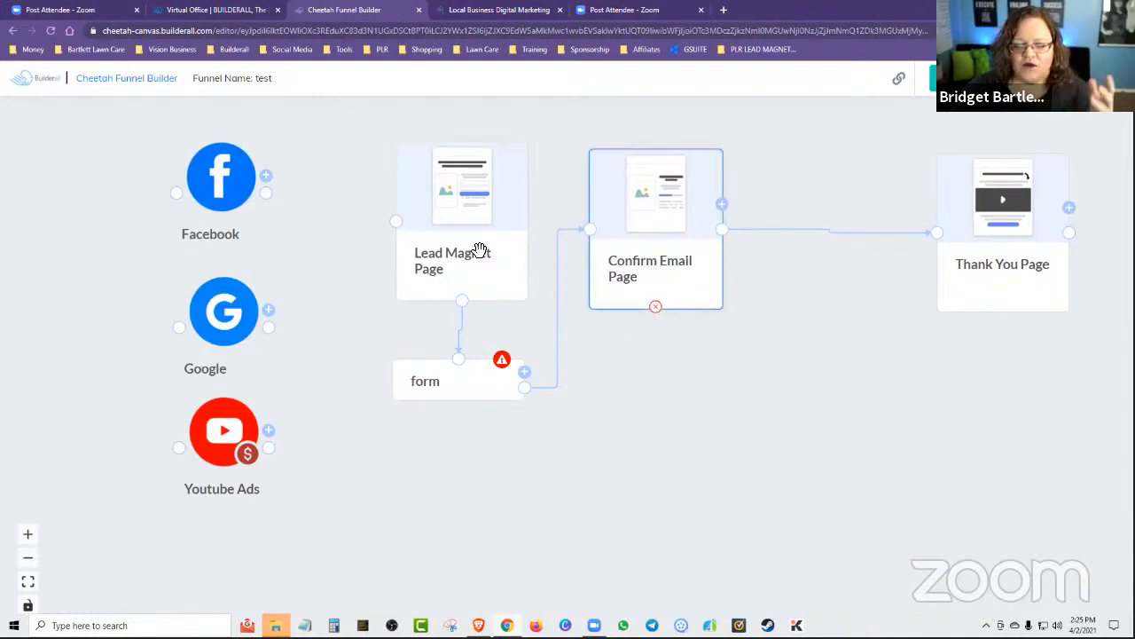
drag(477, 217, 455, 233)
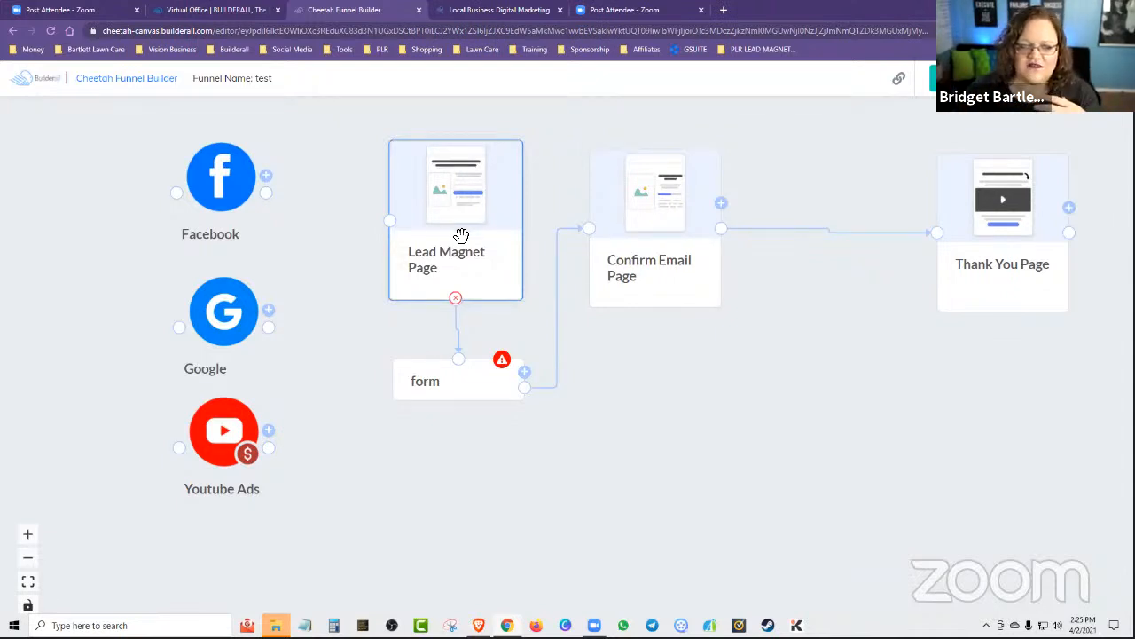
drag(461, 235, 464, 239)
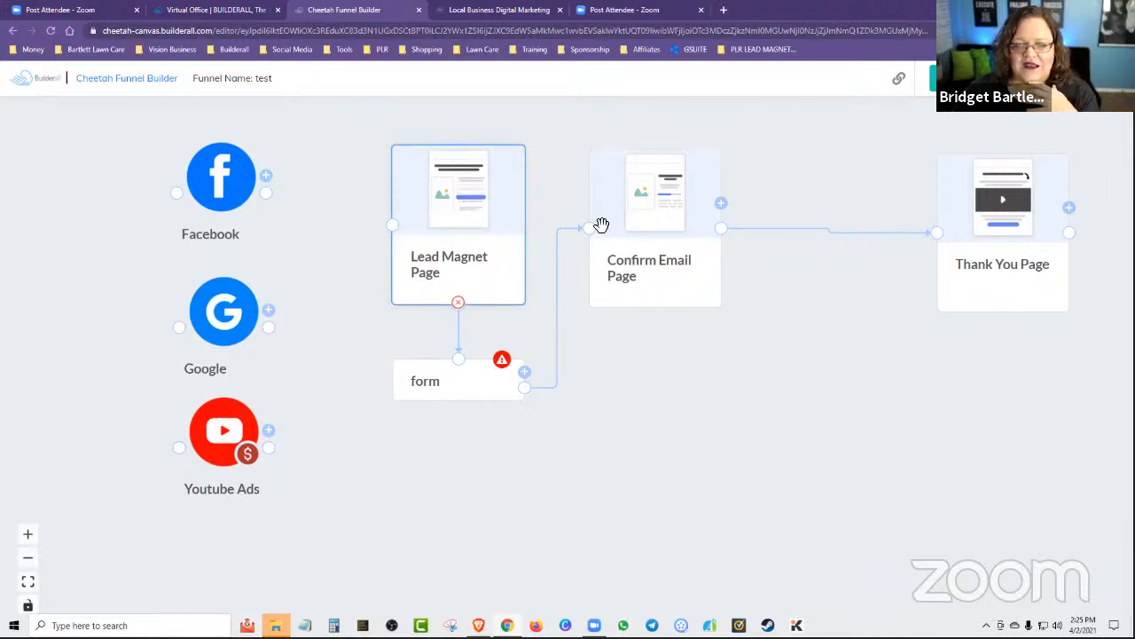
click(674, 205)
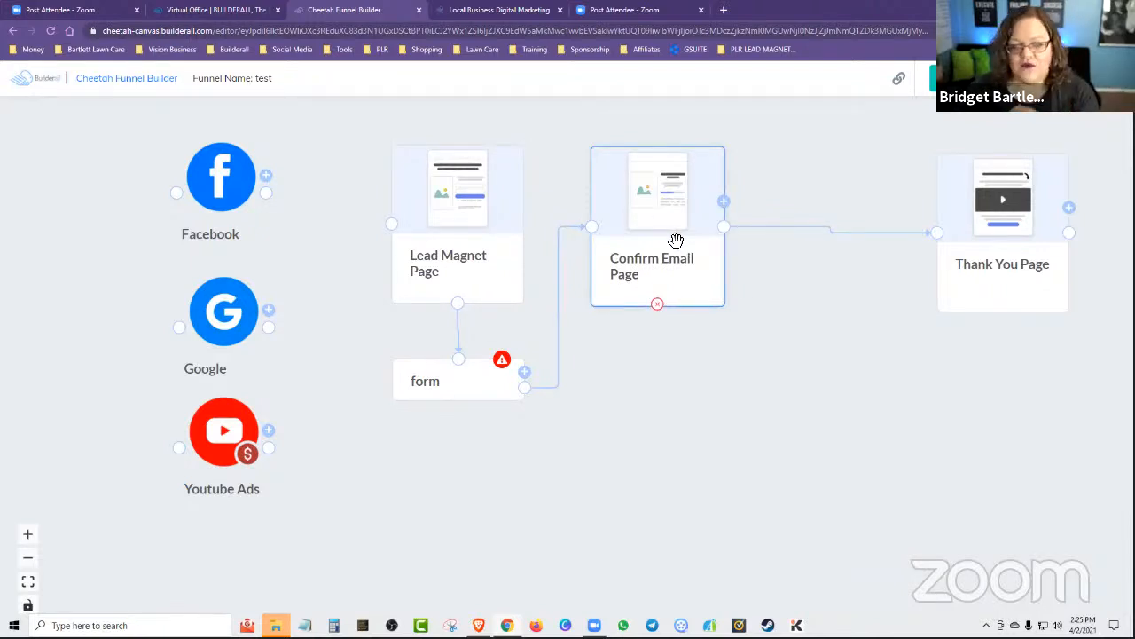
drag(979, 256, 834, 246)
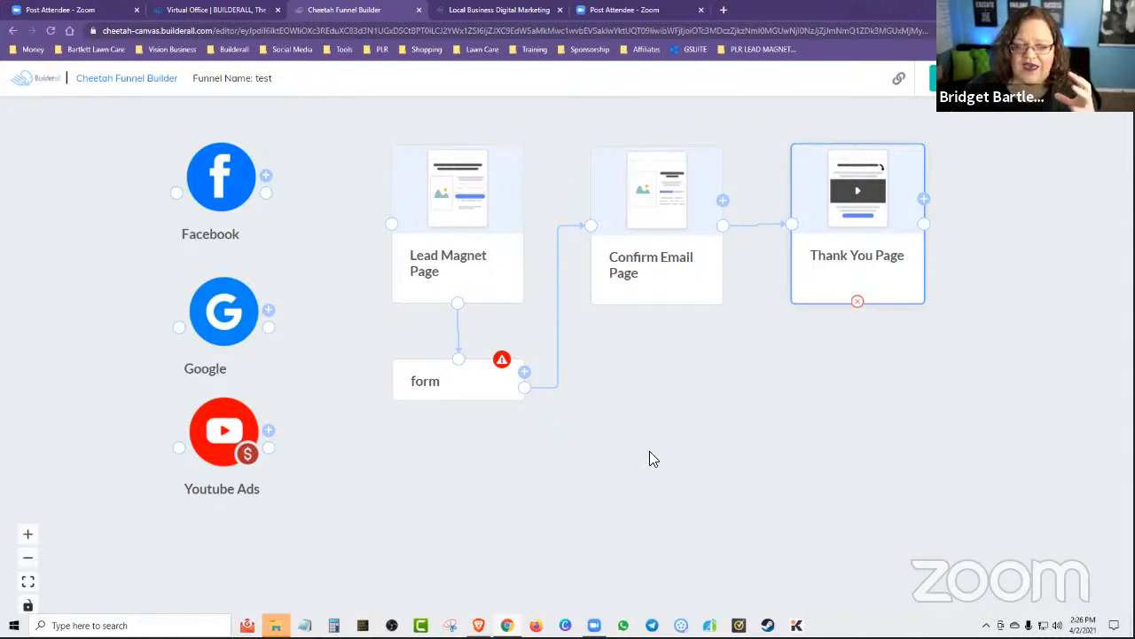
mouse_move(663, 420)
mouse_down()
mouse_move(674, 392)
mouse_move(678, 414)
mouse_up()
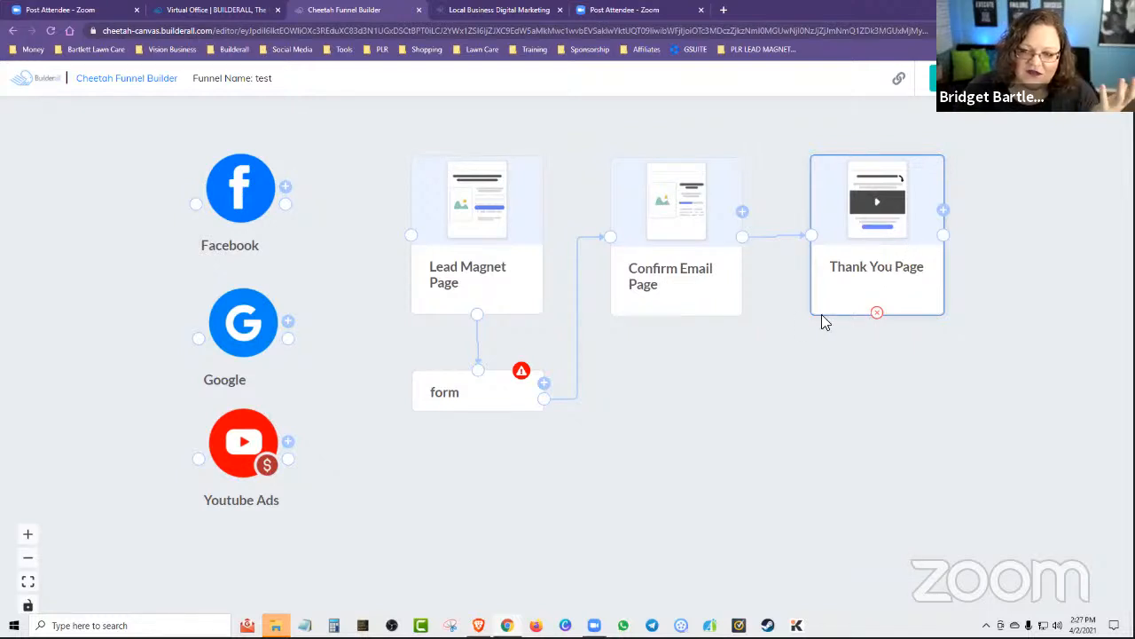
Add a Webinar Registration Page from the Webinar Process pages and place it beyond the Thank You Page with its form directly below.
click(943, 213)
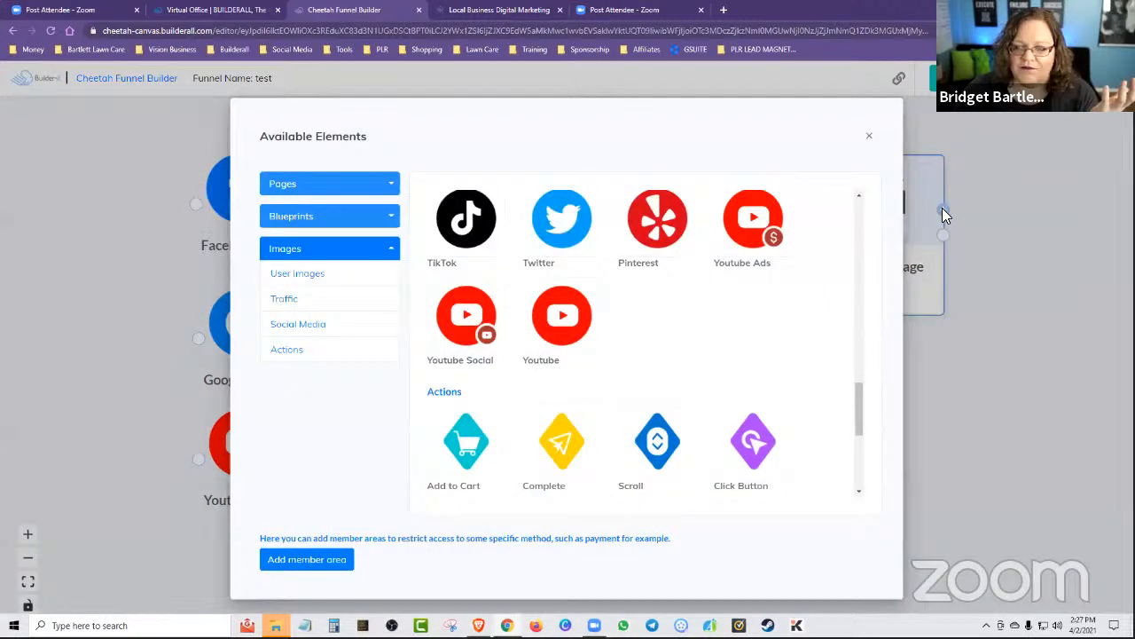
scroll(839, 363, up, 5)
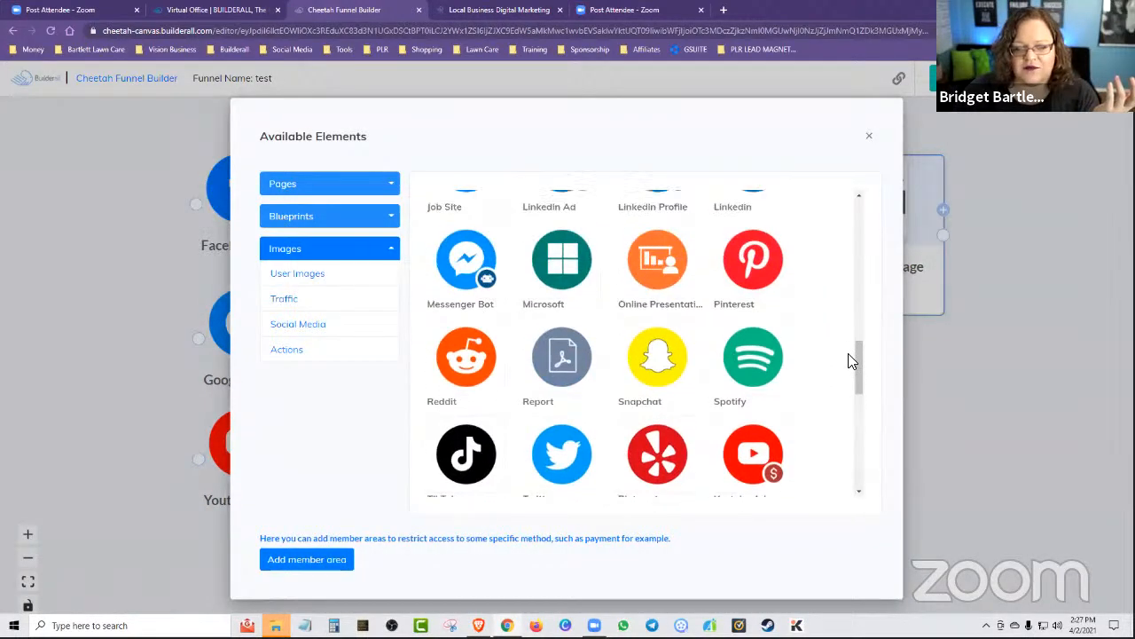
scroll(847, 341, up, 10)
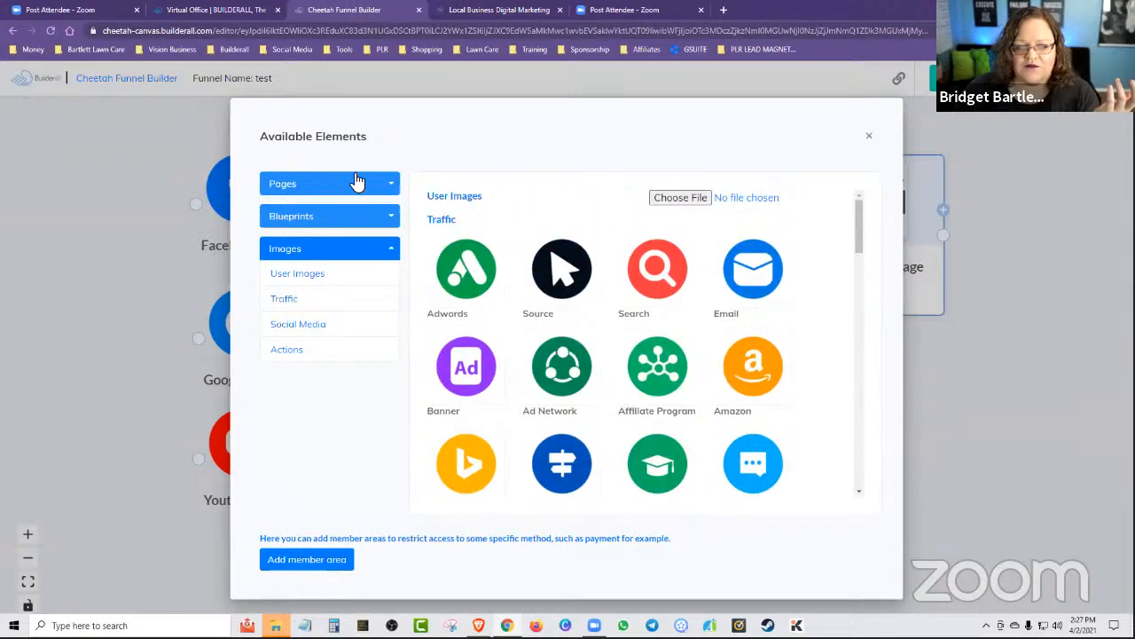
click(357, 183)
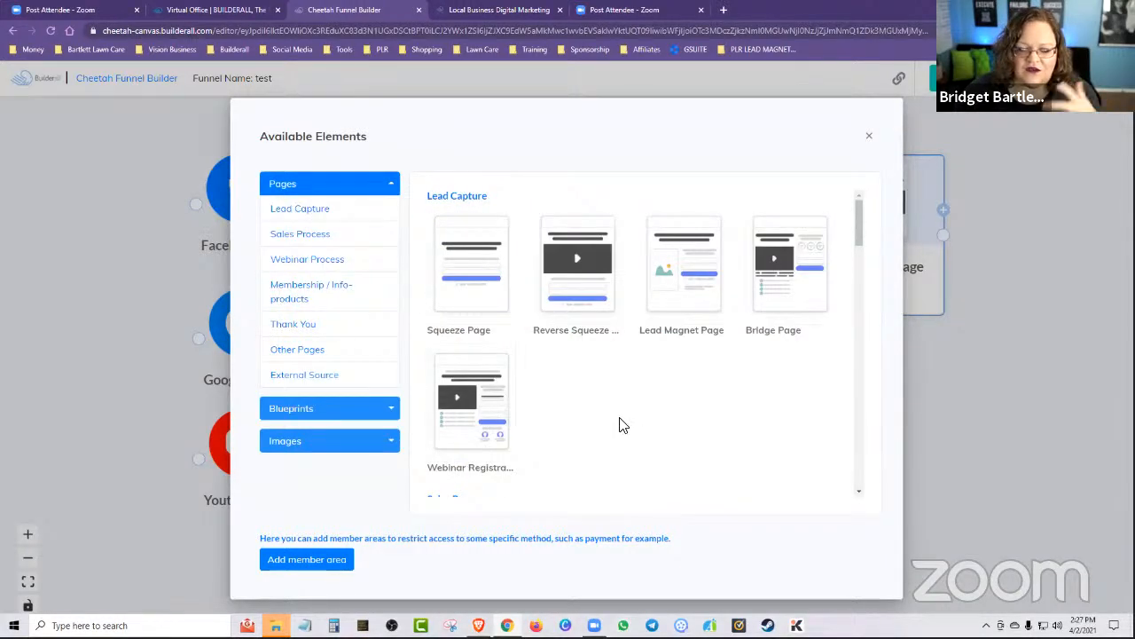
scroll(646, 410, down, 2)
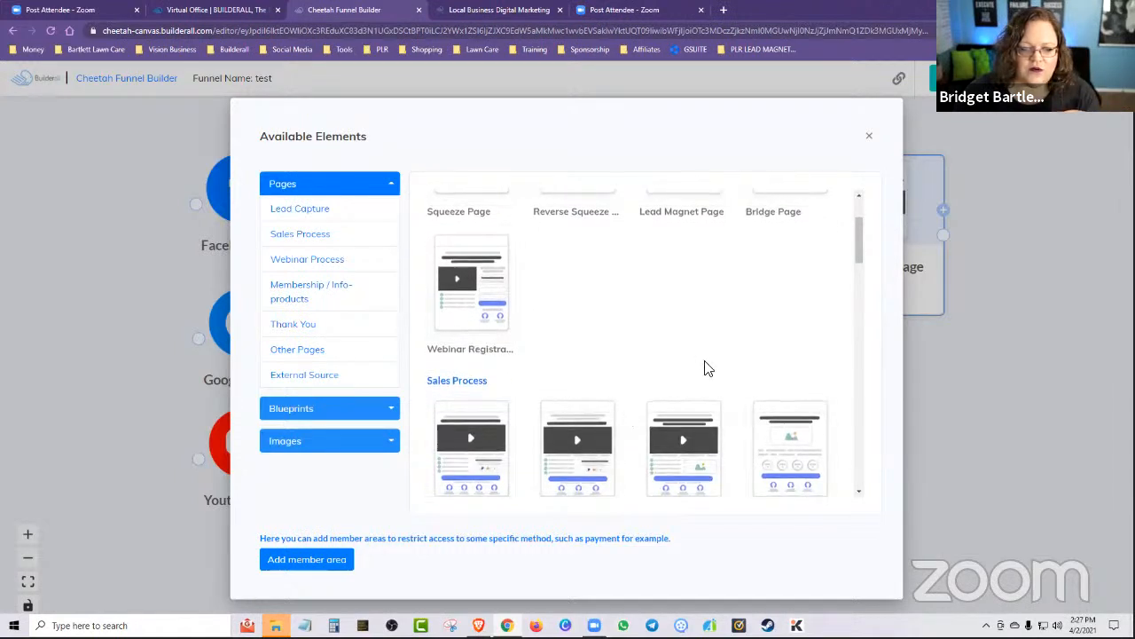
scroll(627, 417, down, 1)
scroll(849, 353, down, 3)
scroll(757, 400, down, 7)
scroll(616, 361, up, 3)
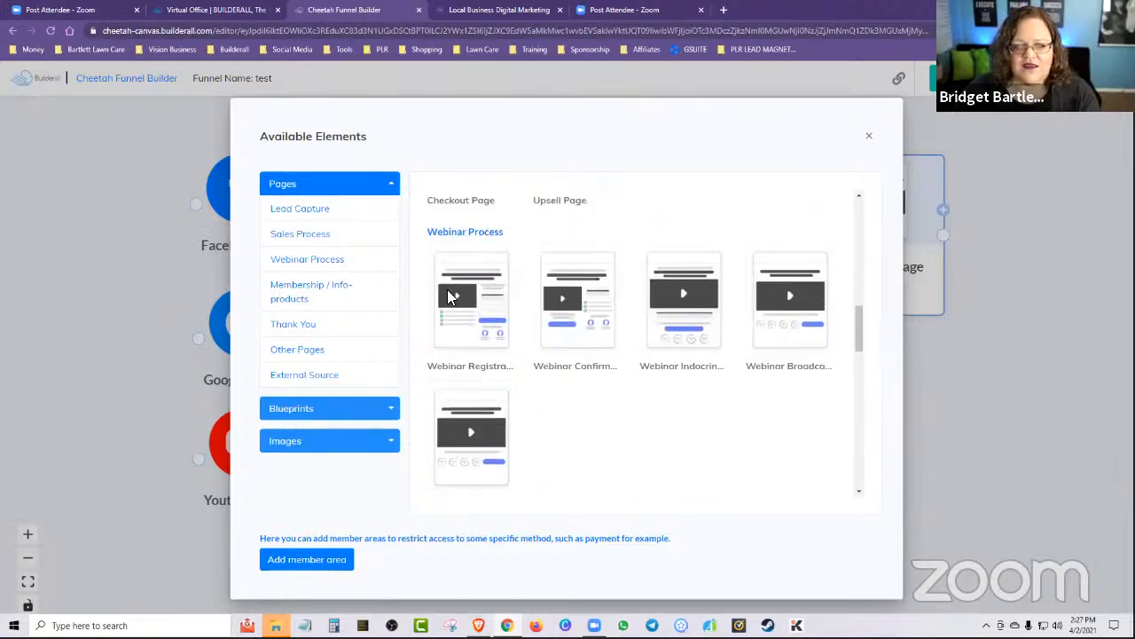
click(472, 331)
drag(674, 474, 1035, 249)
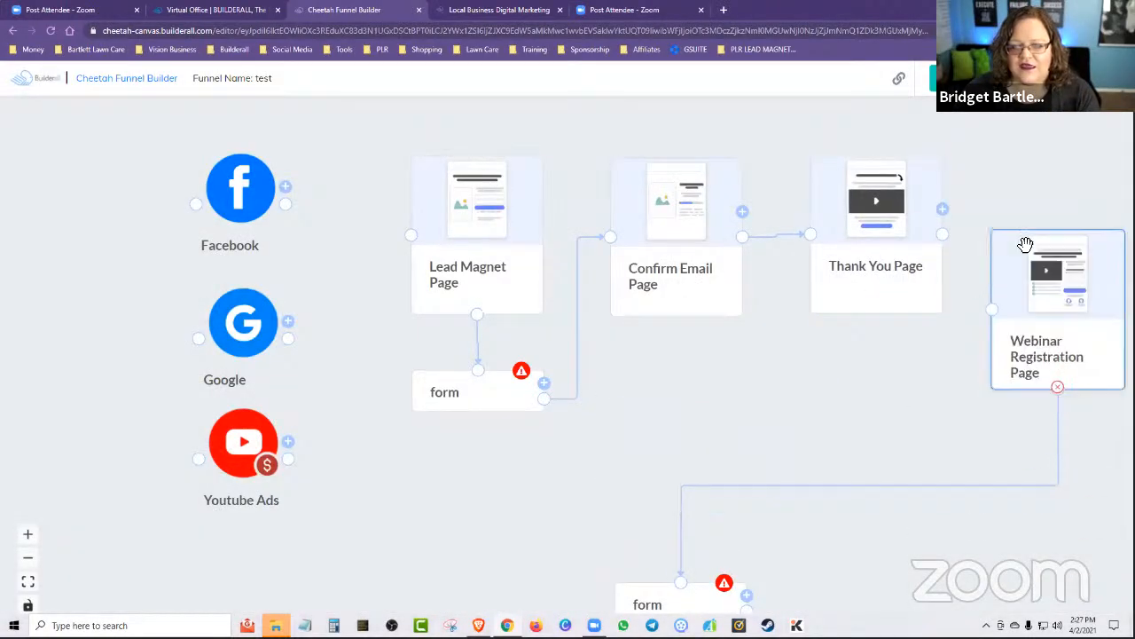
drag(692, 603, 1033, 357)
Connect the Thank You Page to the Webinar Registration Page, adjusting both pages' spacing and centring the webinar form beneath its page.
drag(900, 250, 865, 253)
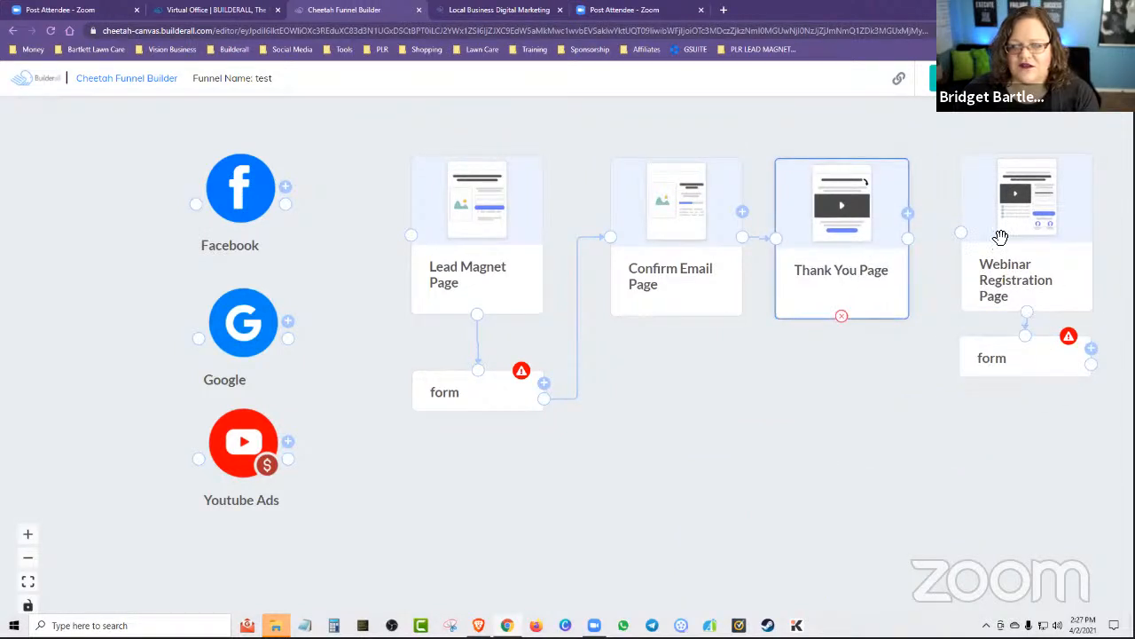
drag(1000, 238, 987, 241)
drag(911, 240, 947, 237)
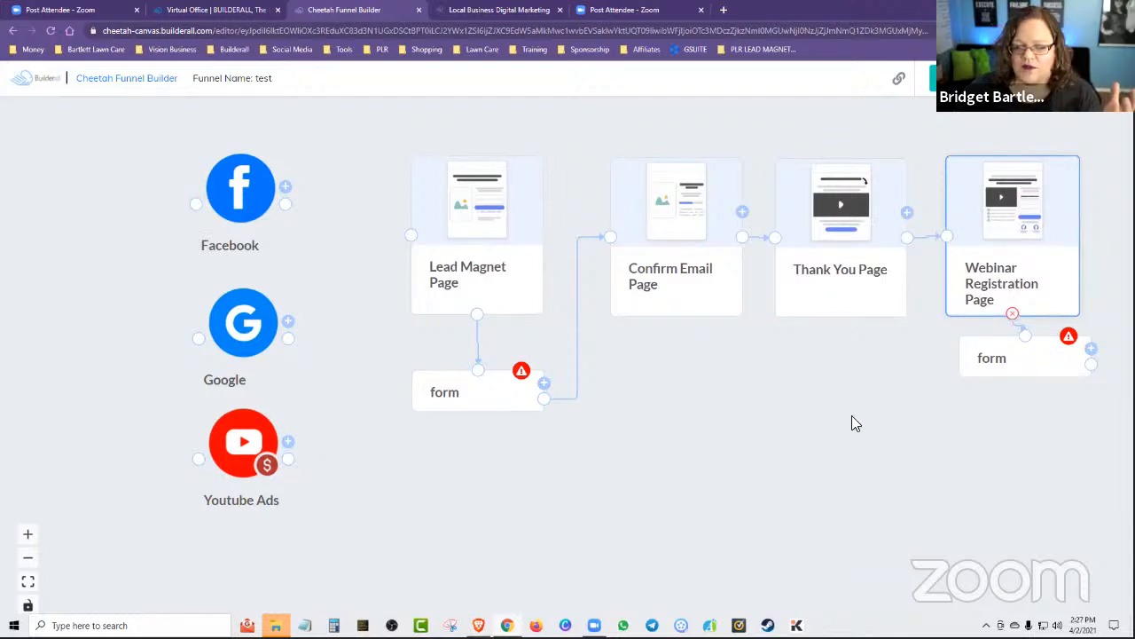
mouse_move(996, 362)
mouse_down()
mouse_move(994, 375)
mouse_move(980, 373)
mouse_up()
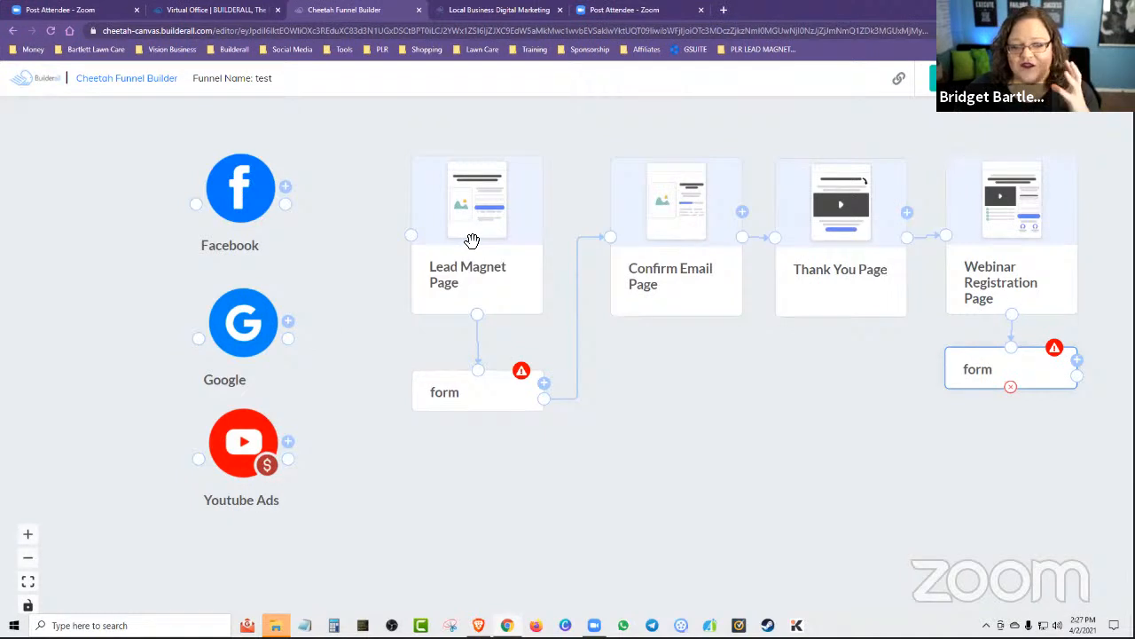
Shift all four pages and both form blocks slightly toward the traffic sources, keeping their order and even spacing.
drag(471, 240, 447, 236)
drag(472, 368, 452, 355)
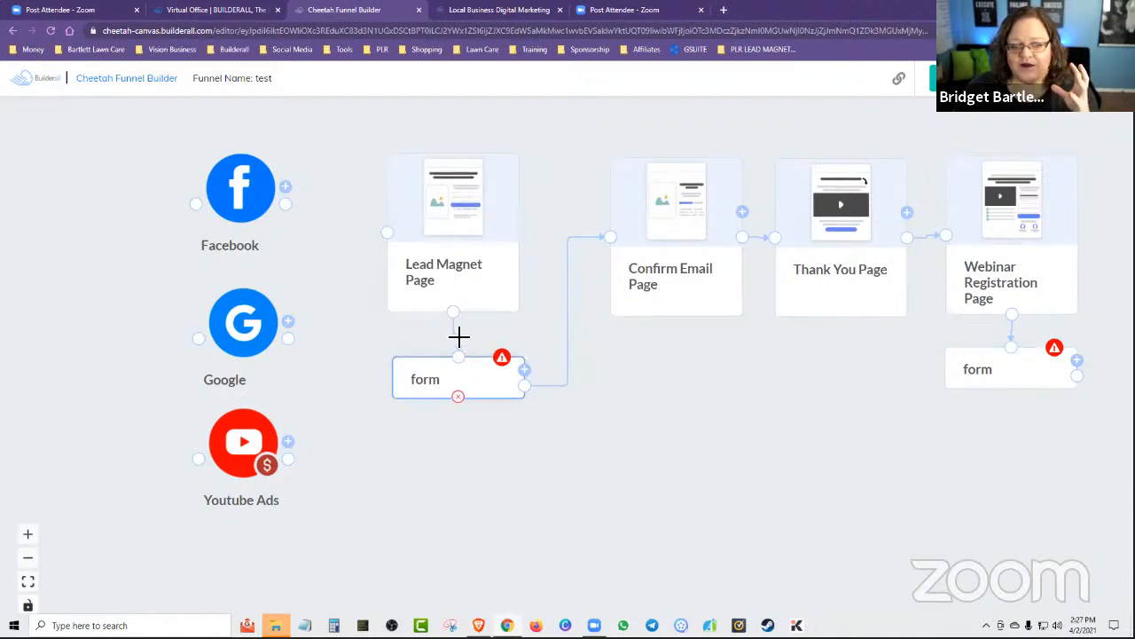
drag(667, 224, 631, 223)
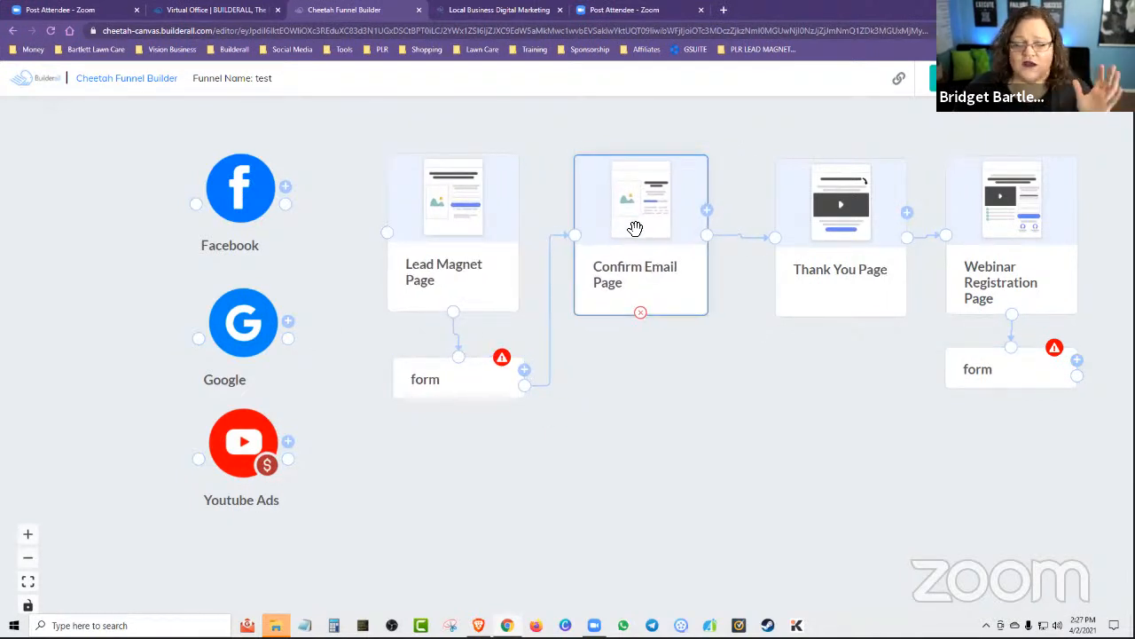
drag(832, 237, 804, 227)
drag(1047, 228, 1025, 218)
drag(1011, 368, 986, 370)
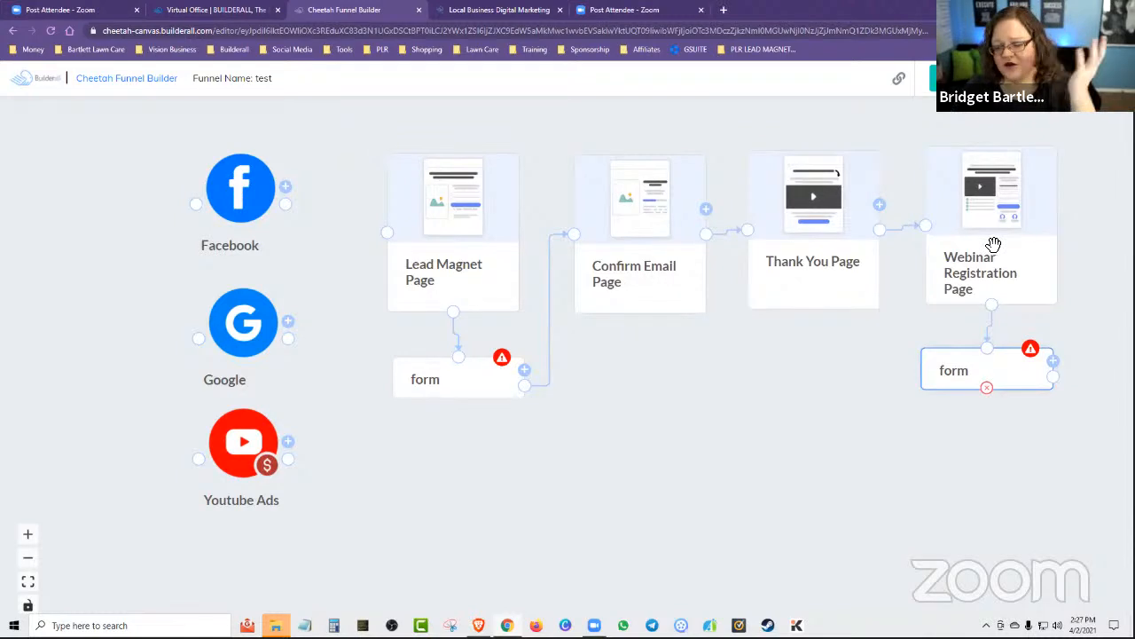
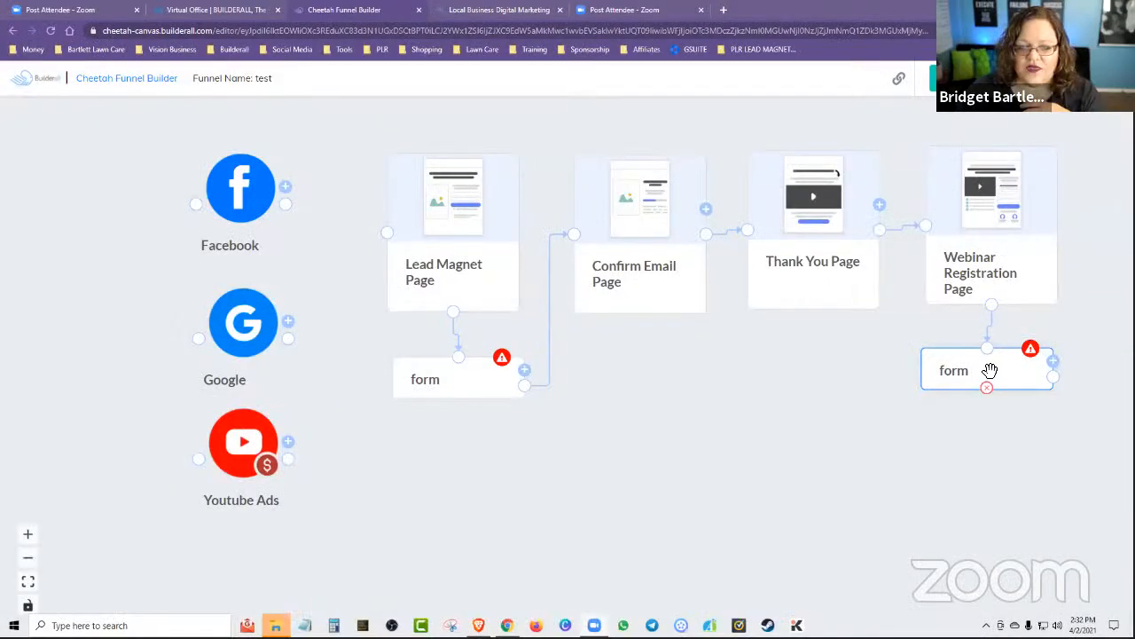
Nudge the webinar form block slightly outward and closer beneath the Webinar Registration Page.
drag(990, 370, 999, 362)
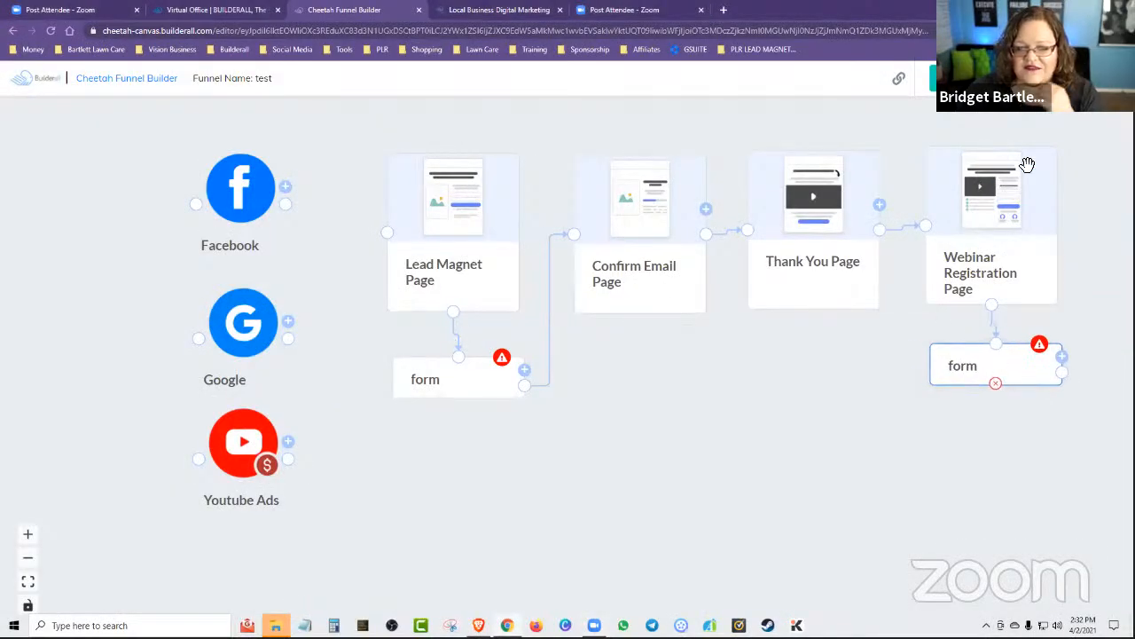
Preview the Lead Magnet Page and the Confirm Email Page in the funnel's theme, returning to the funnel canvas after each.
click(458, 226)
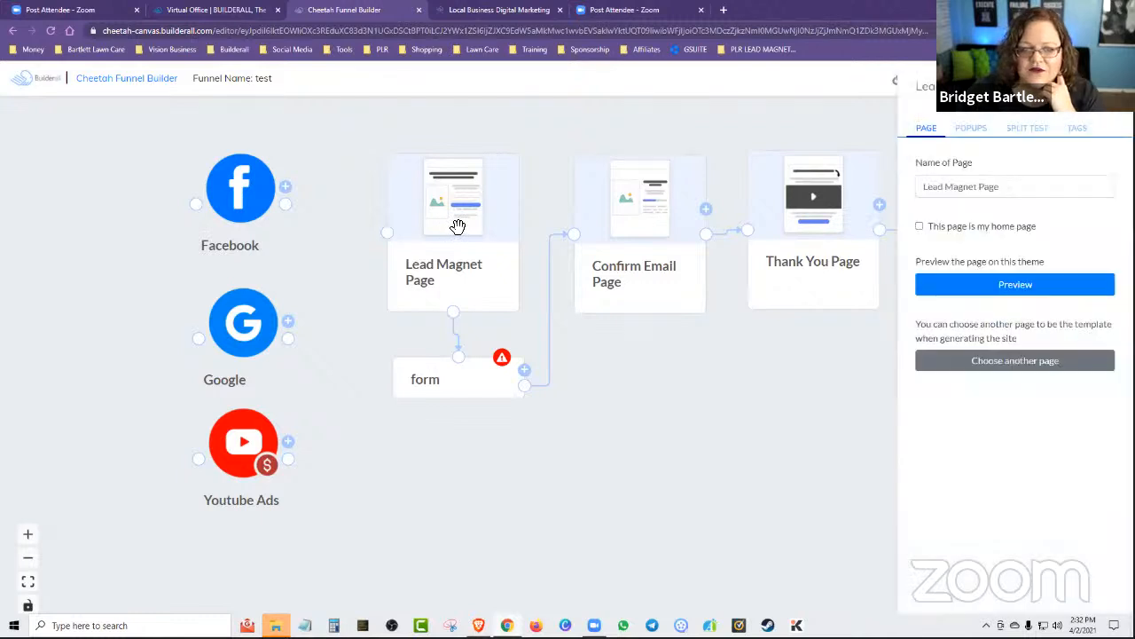
click(1017, 286)
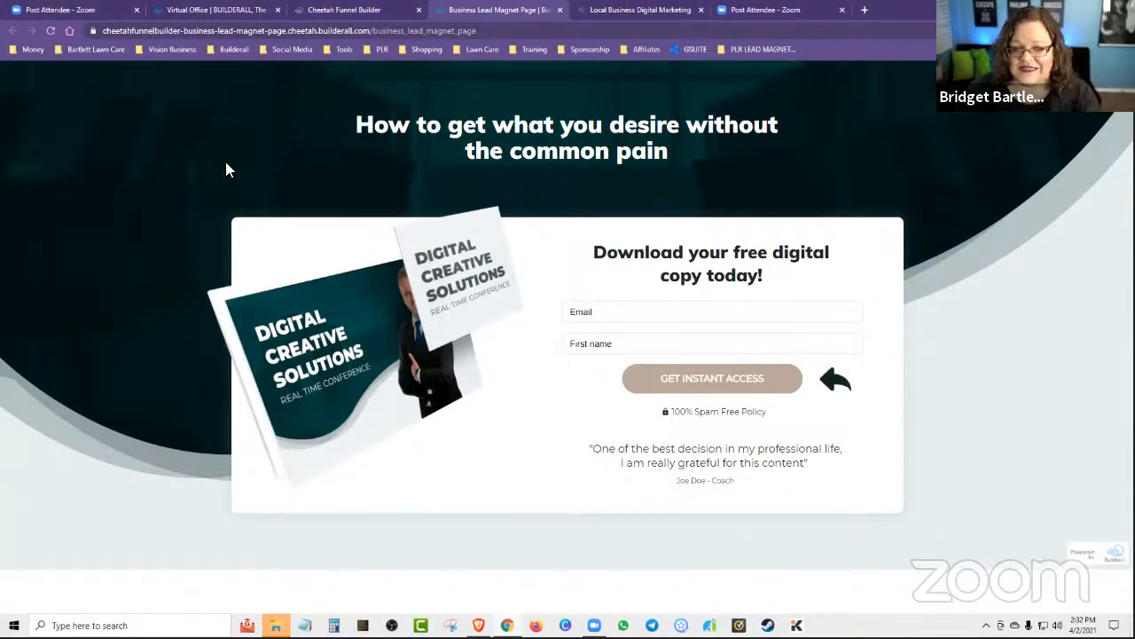
click(560, 9)
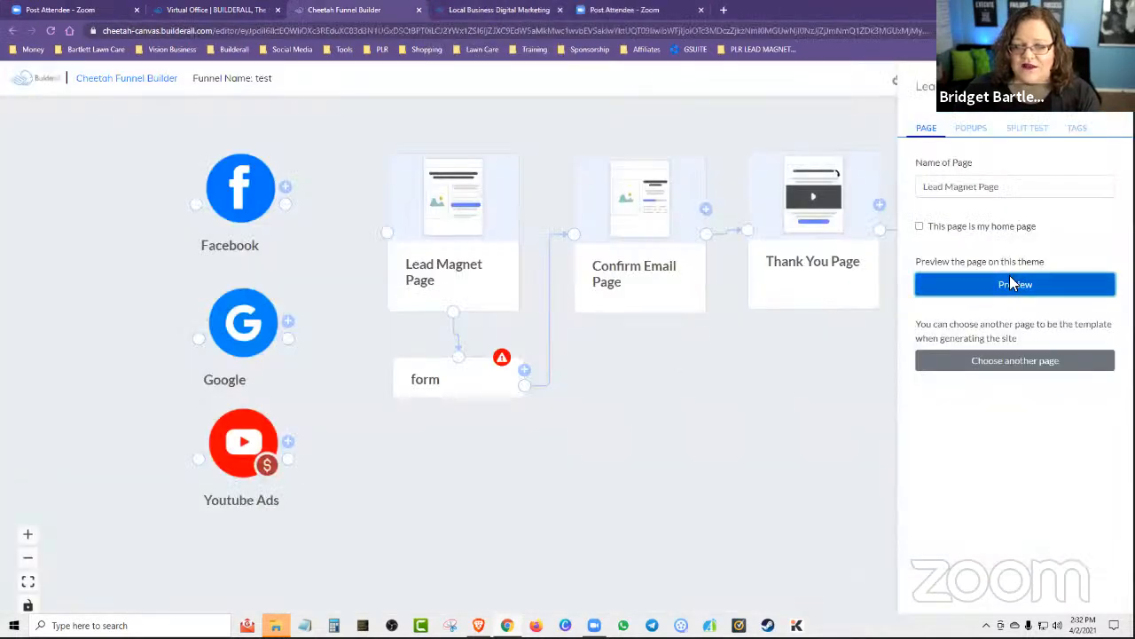
click(650, 271)
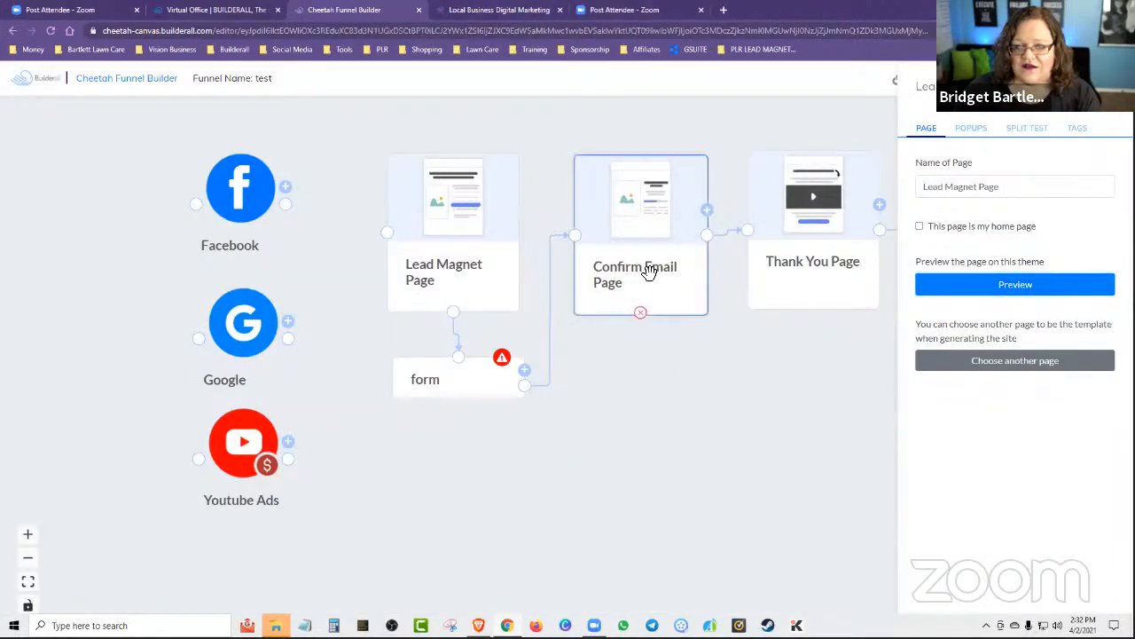
click(996, 292)
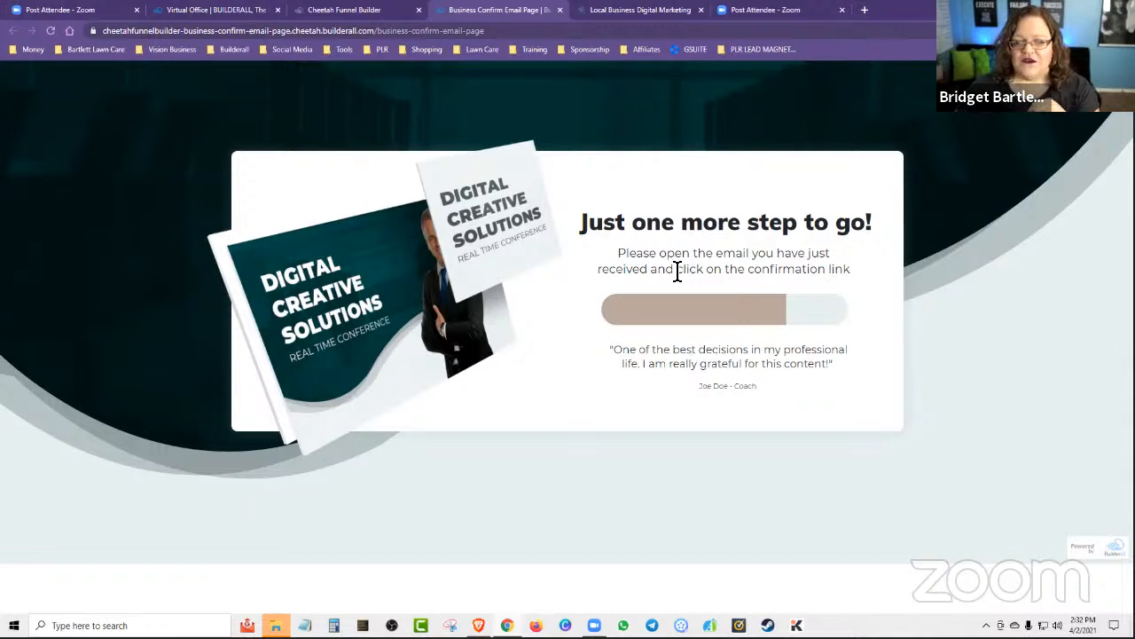
click(328, 9)
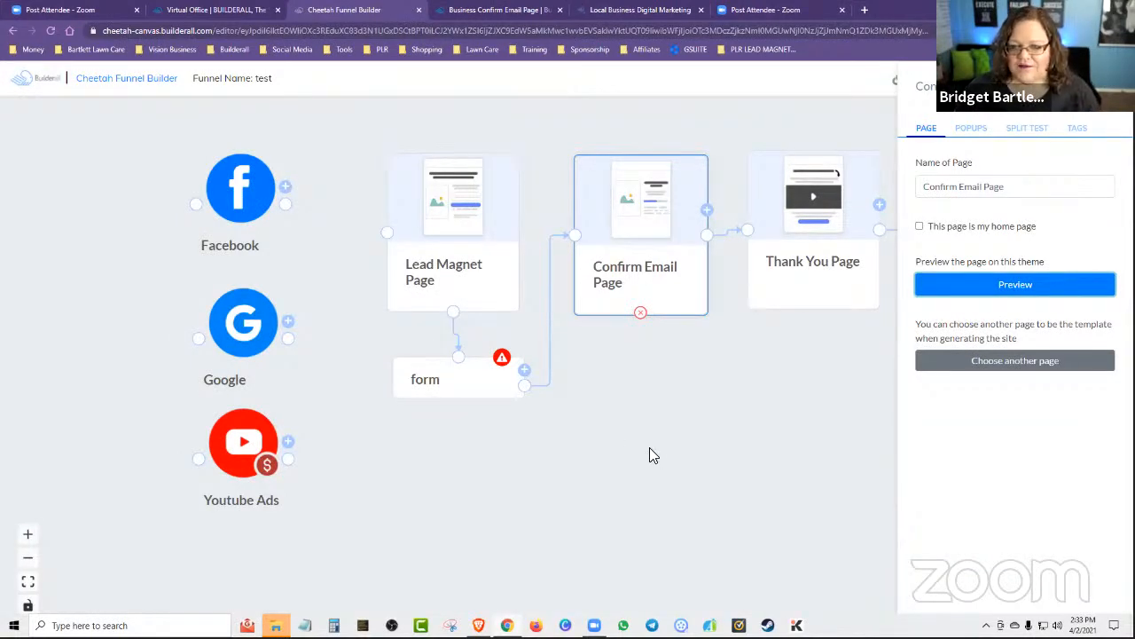
Preview the Thank You Page in the funnel's theme and review its video and next-step content.
click(795, 266)
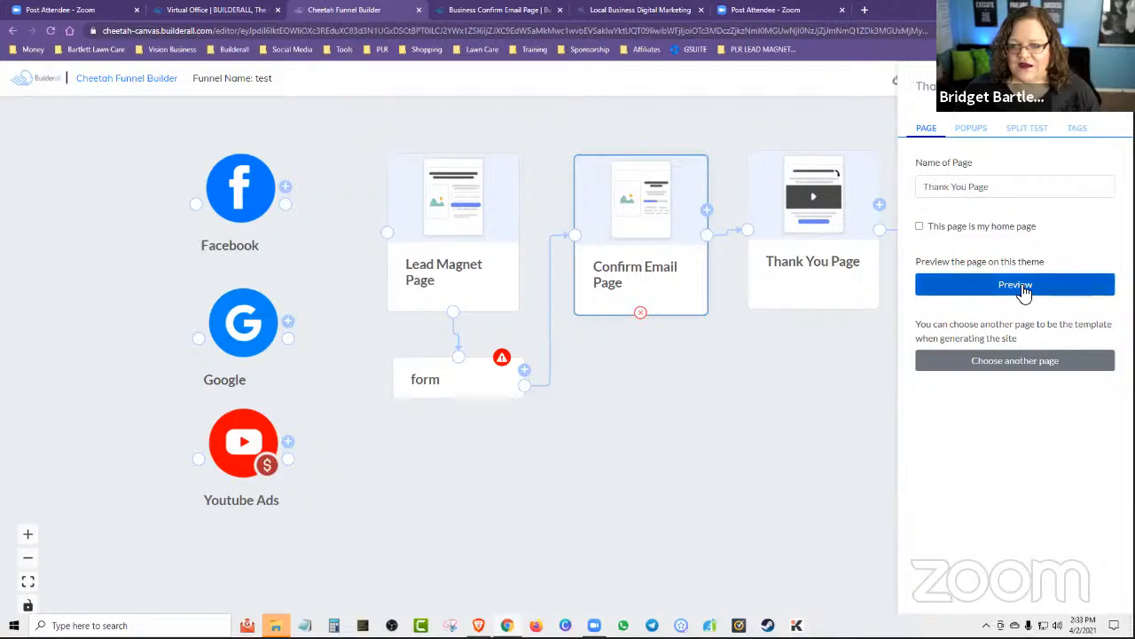
click(1020, 289)
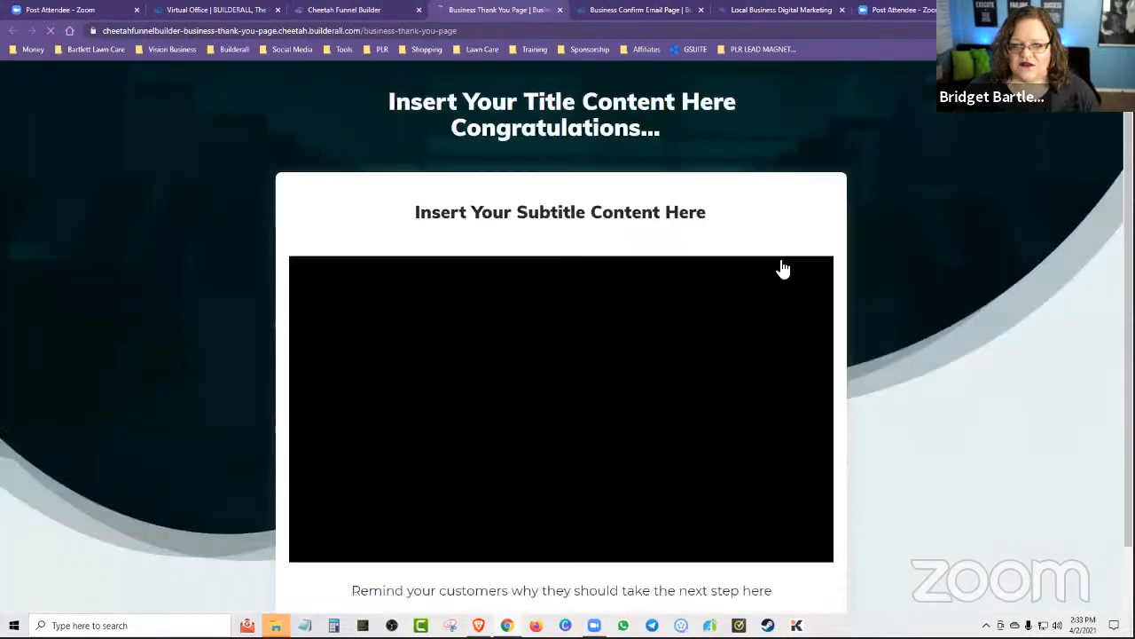
scroll(980, 473, down, 1)
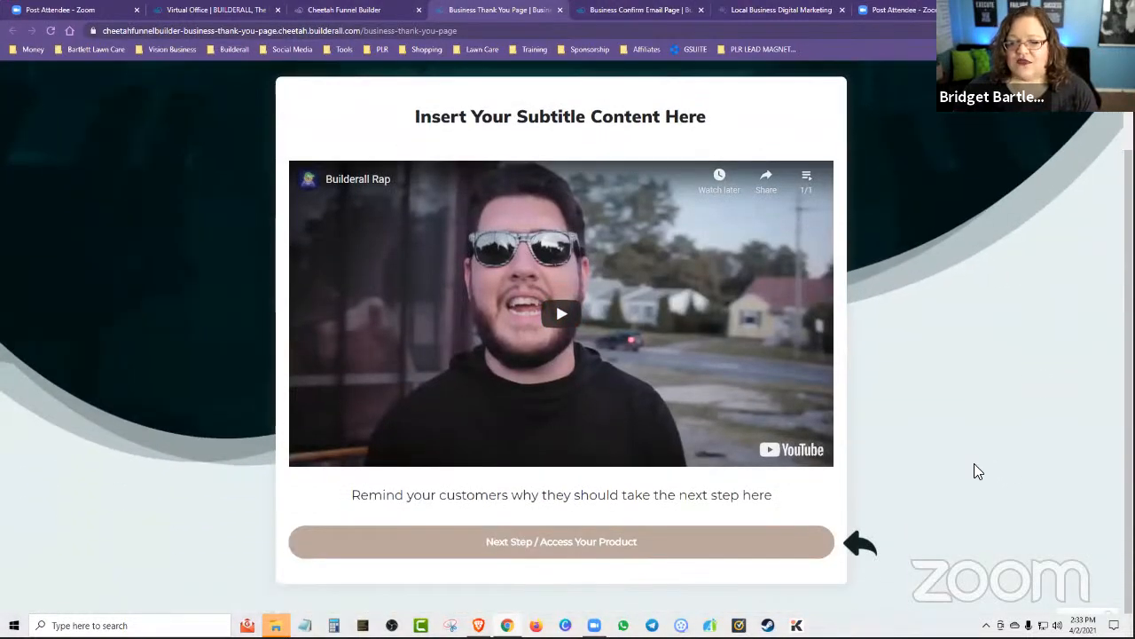
scroll(963, 466, up, 1)
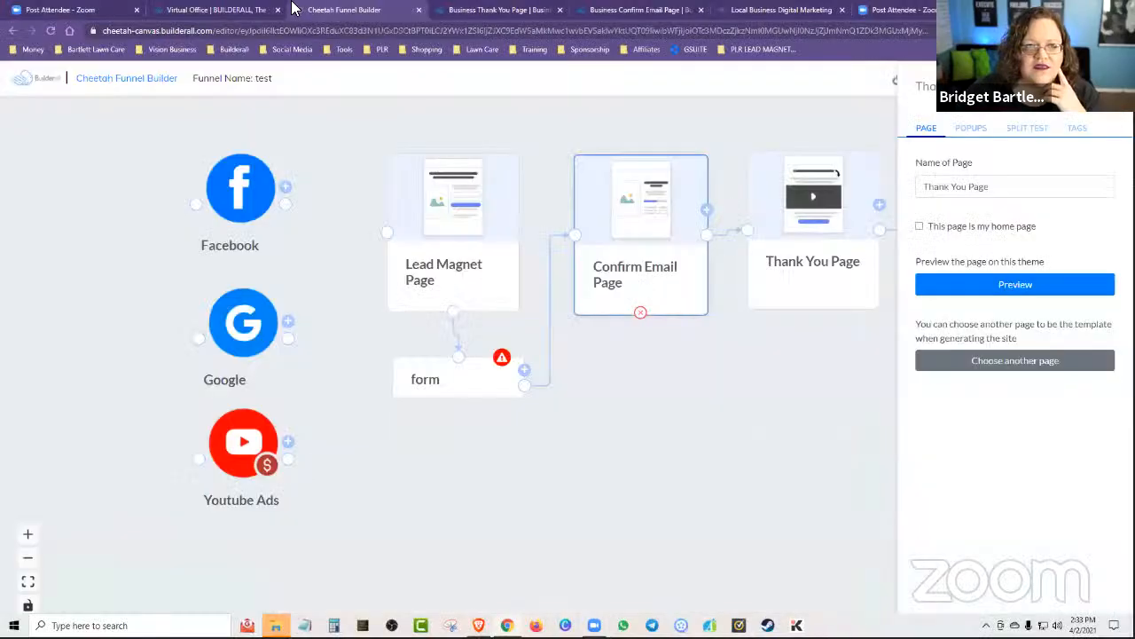
Open the Cheetah Website Builder from the Virtual Office and begin creating a website to reach its template choices.
click(235, 8)
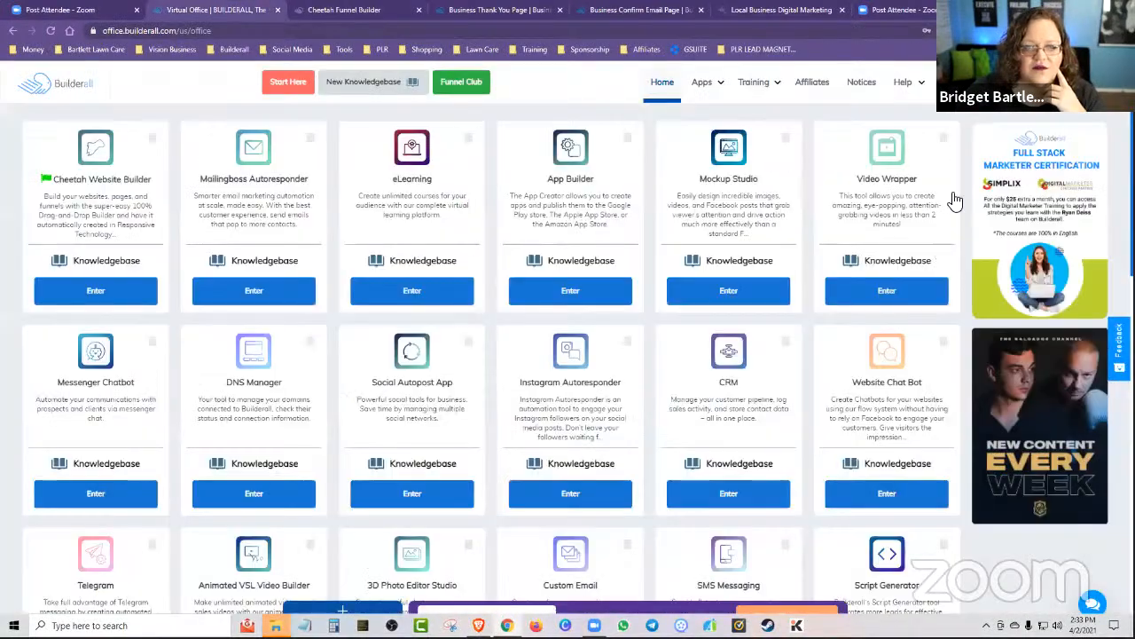
click(96, 291)
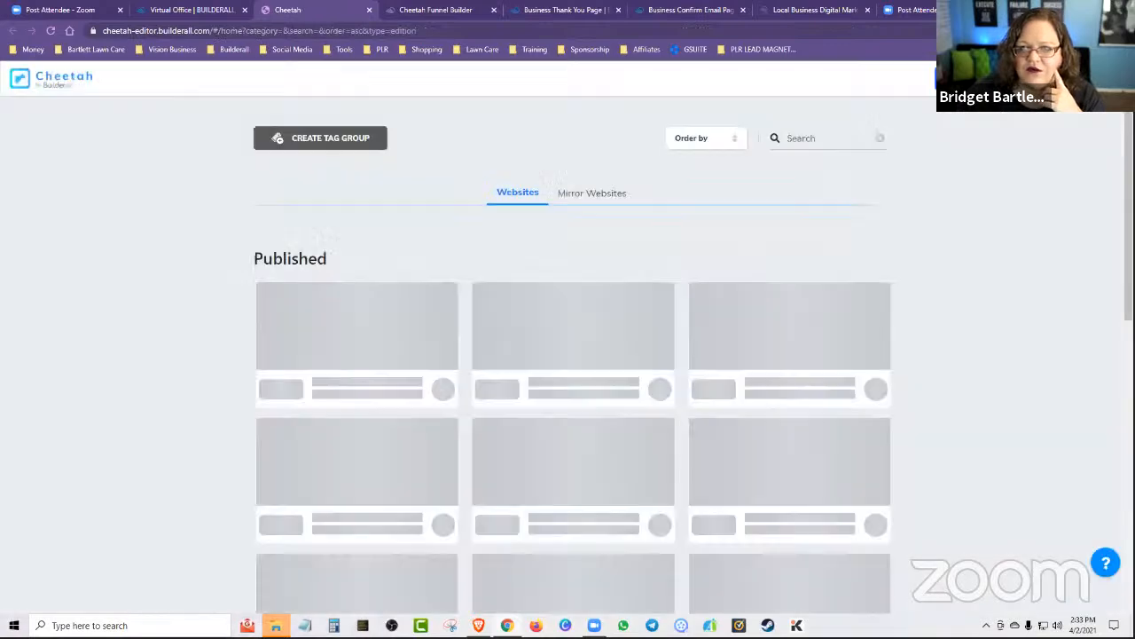
click(363, 377)
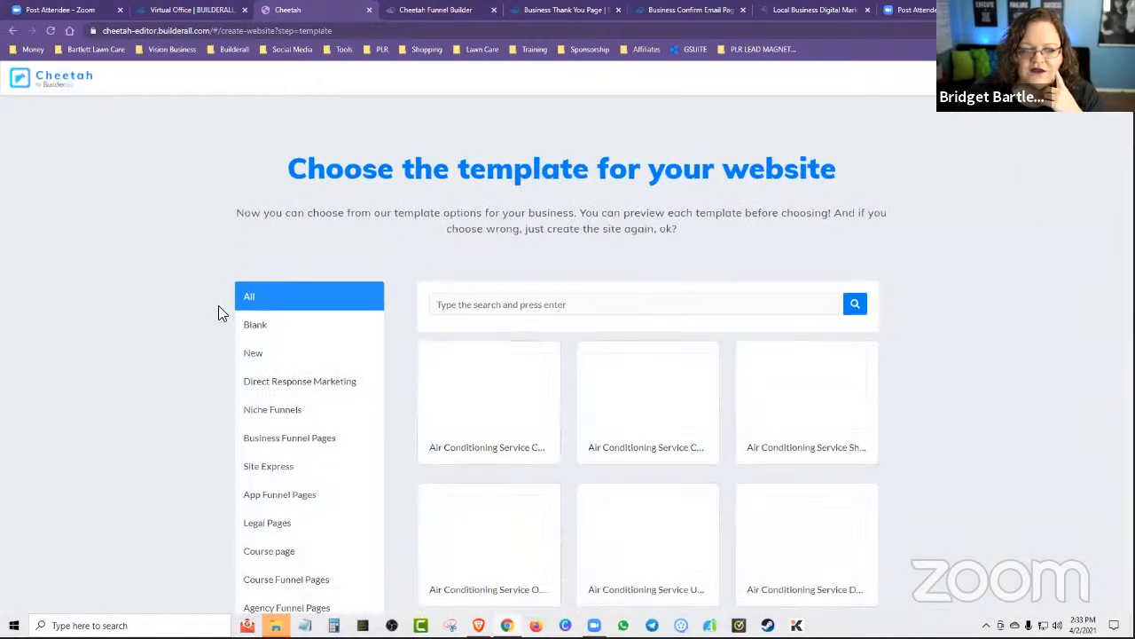
Examine the full list of website template categories, from the general ones through to the Air Conditioning Service Funnel Pages.
scroll(205, 337, down, 4)
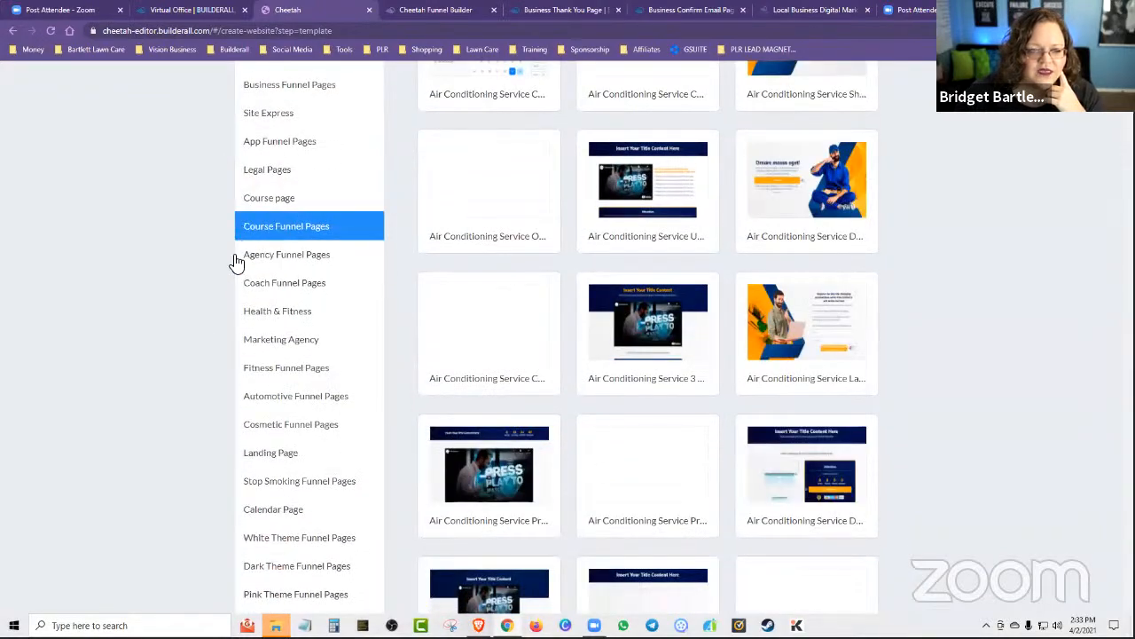
scroll(233, 262, down, 2)
scroll(289, 371, down, 5)
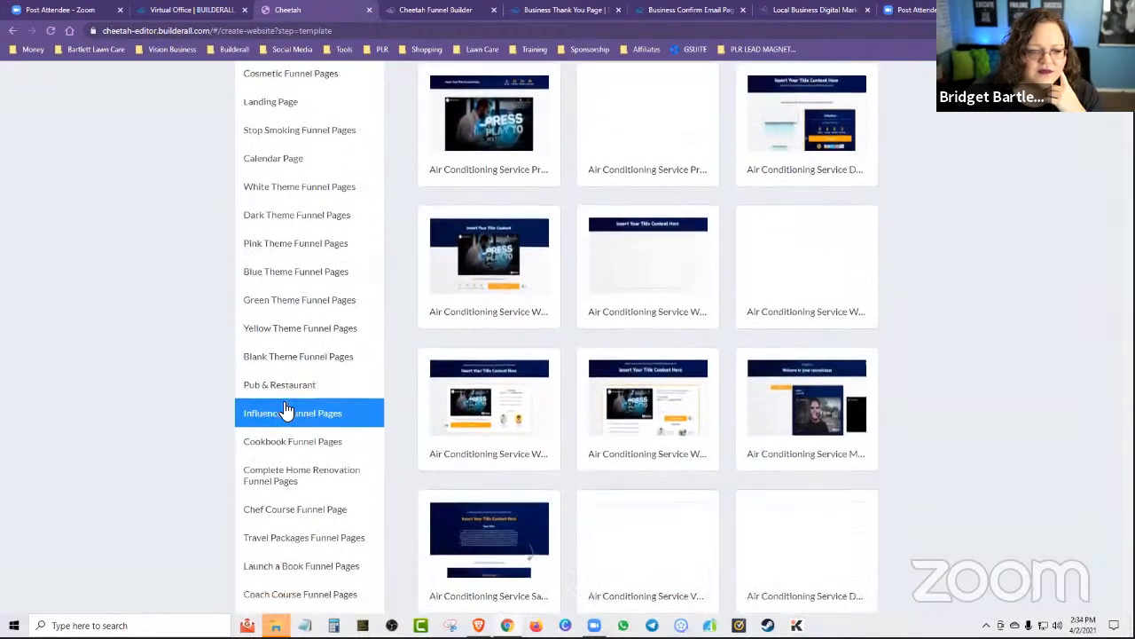
scroll(290, 470, down, 4)
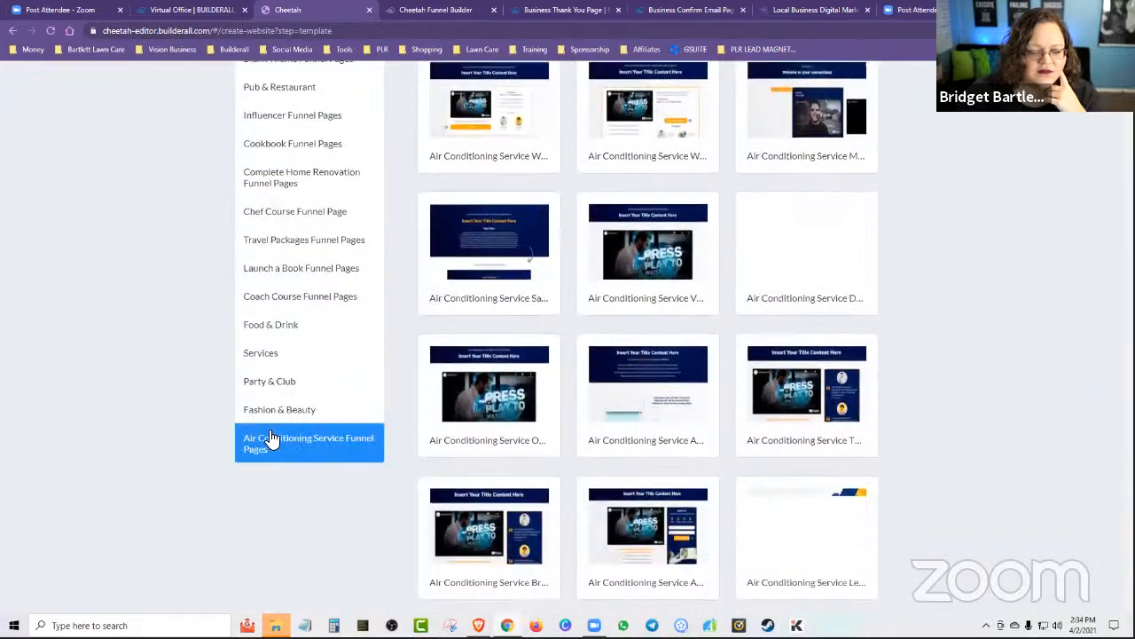
scroll(291, 400, up, 1)
scroll(288, 400, up, 4)
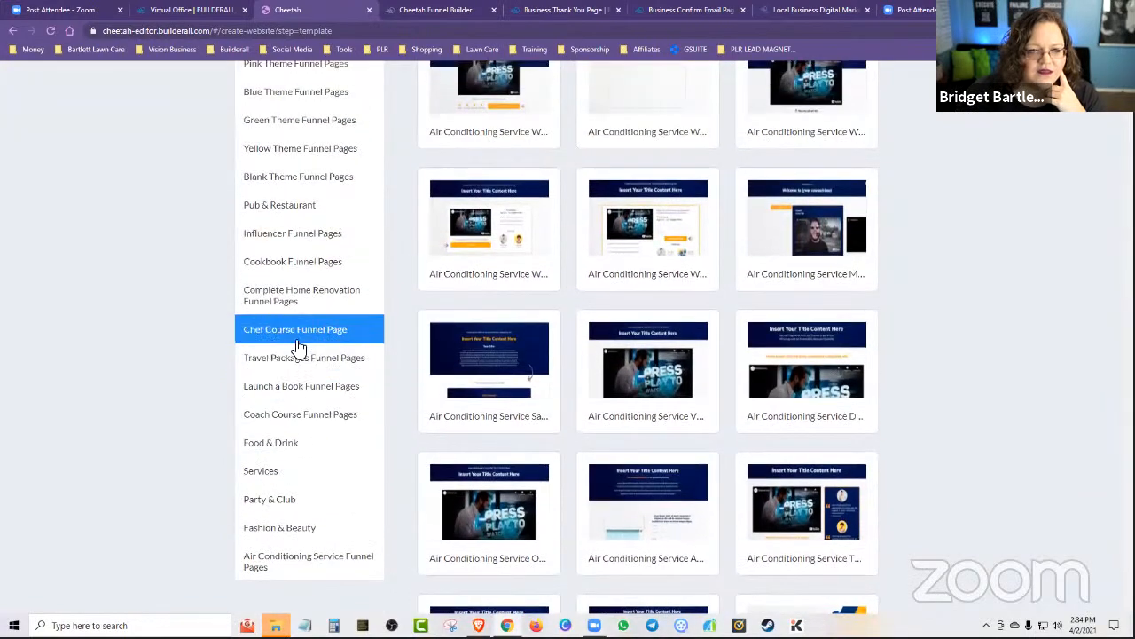
scroll(299, 346, up, 4)
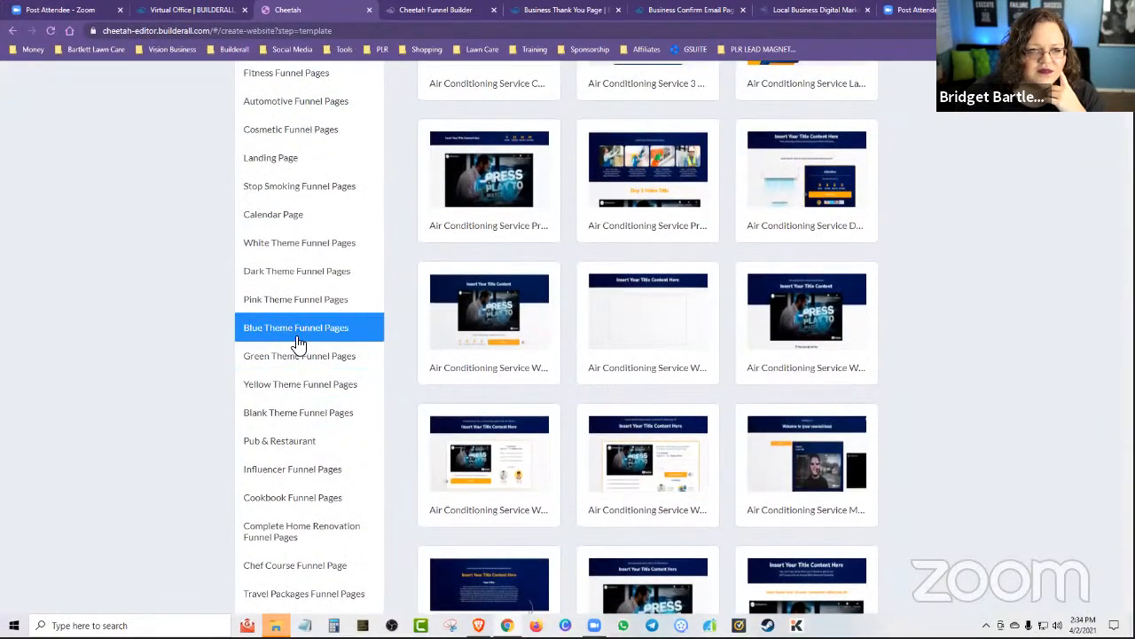
scroll(299, 344, up, 5)
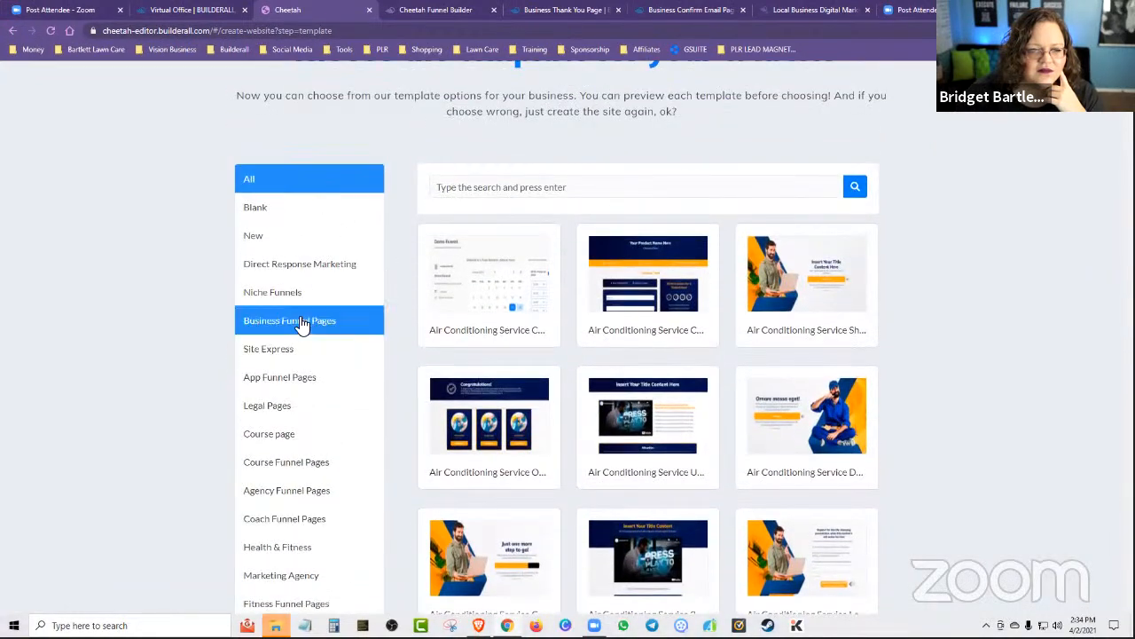
Filter the templates to Business Funnel Pages and examine the page types offered in that theme.
click(301, 322)
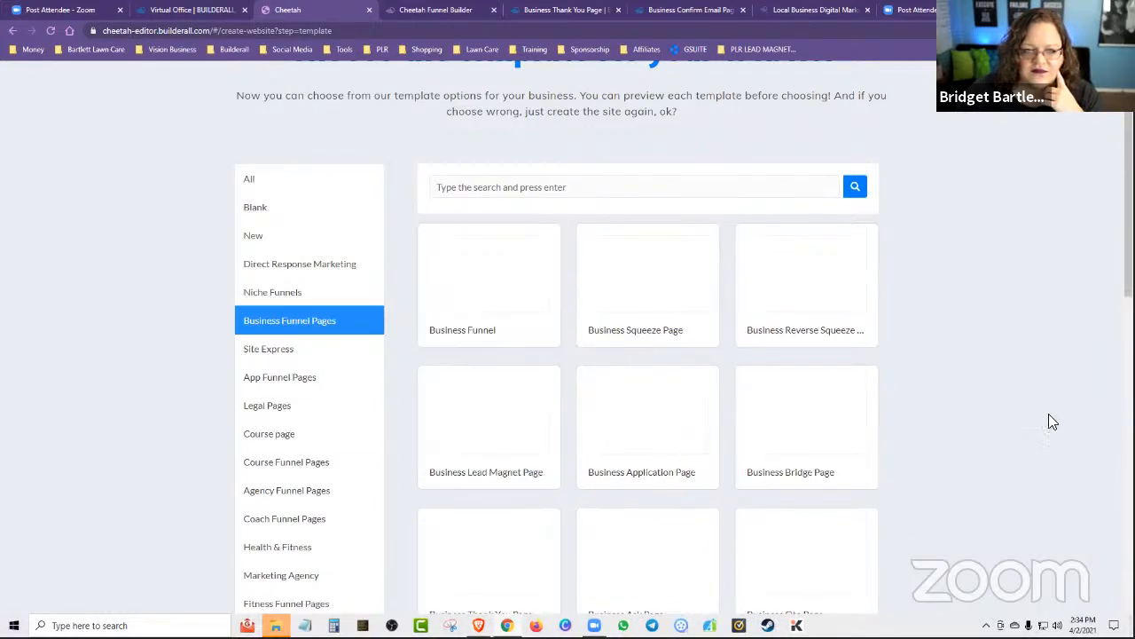
scroll(995, 413, down, 6)
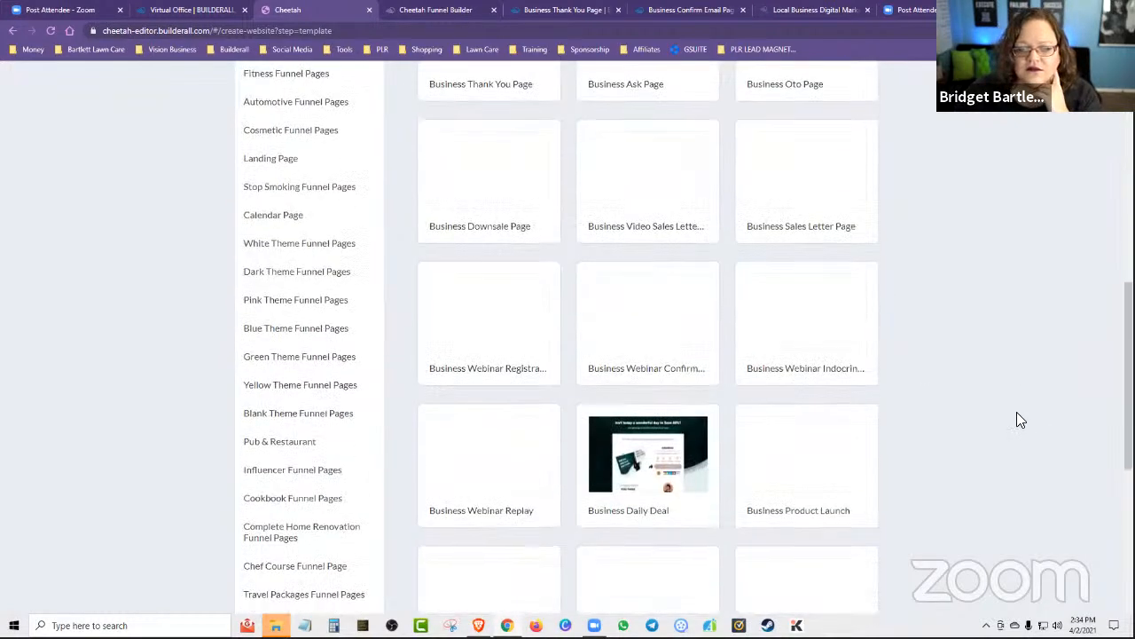
scroll(1017, 412, up, 7)
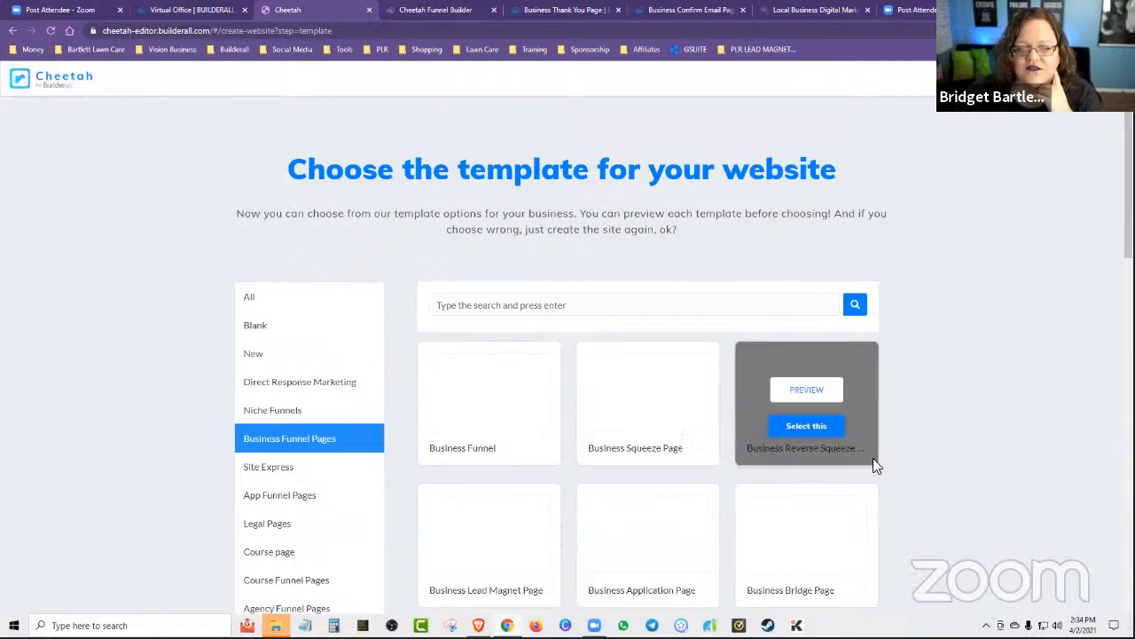
scroll(931, 408, down, 1)
scroll(935, 404, down, 15)
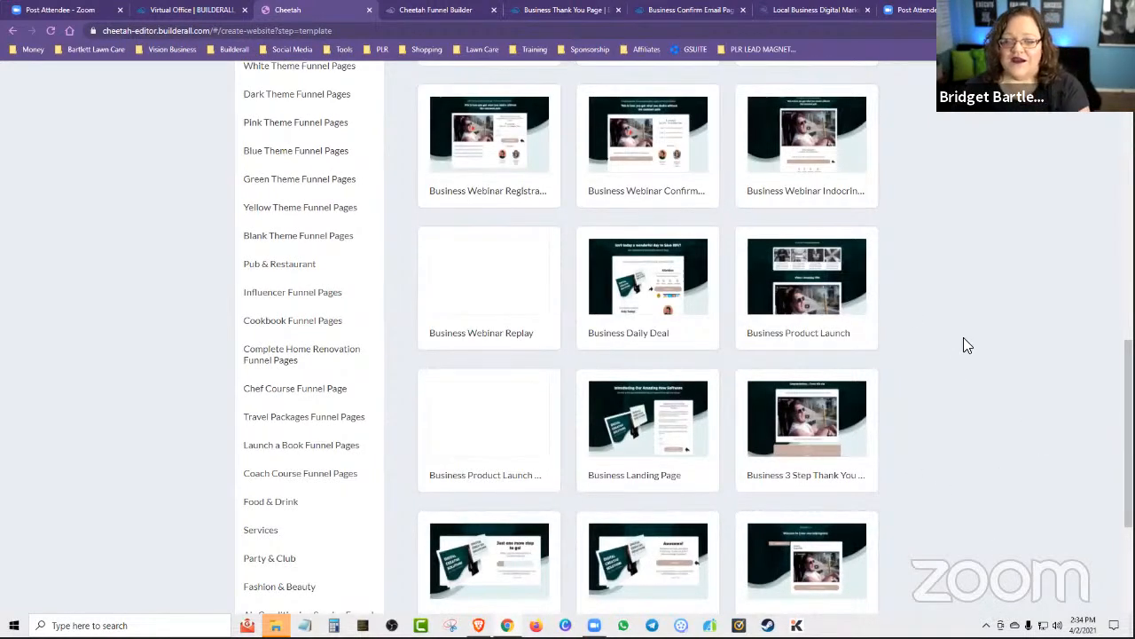
scroll(966, 337, up, 15)
scroll(987, 319, up, 1)
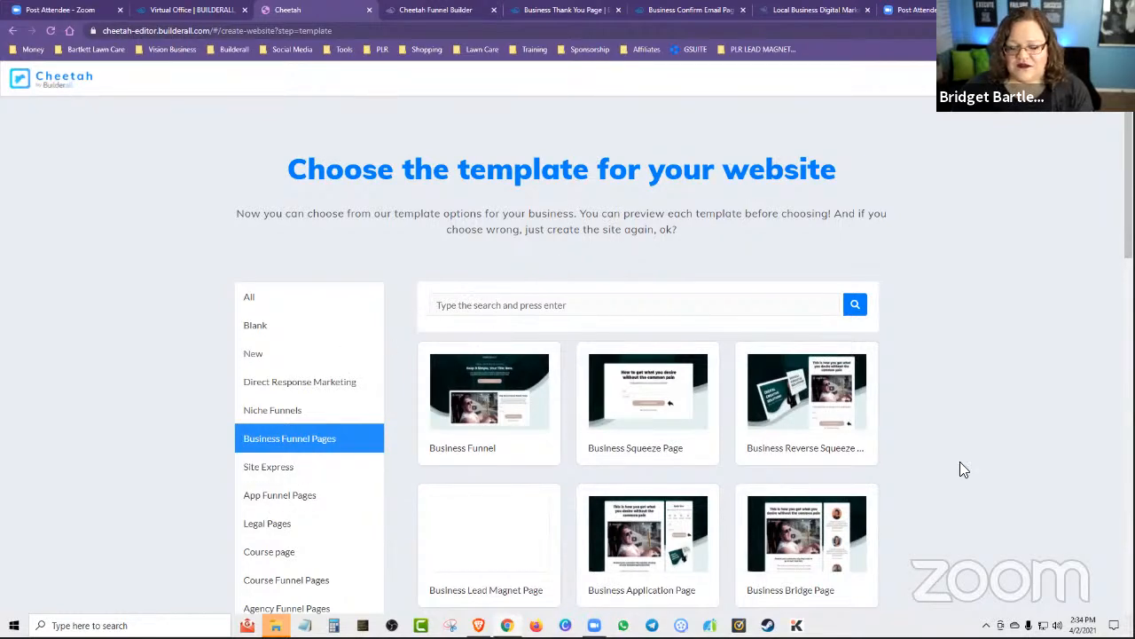
scroll(1008, 544, down, 2)
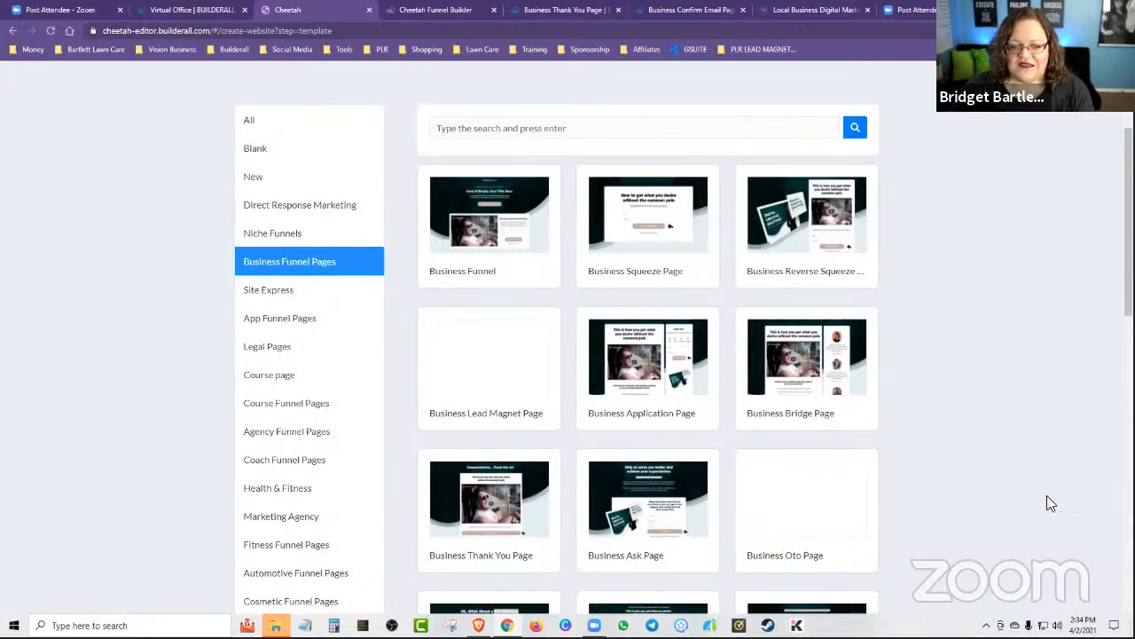
scroll(1051, 503, down, 1)
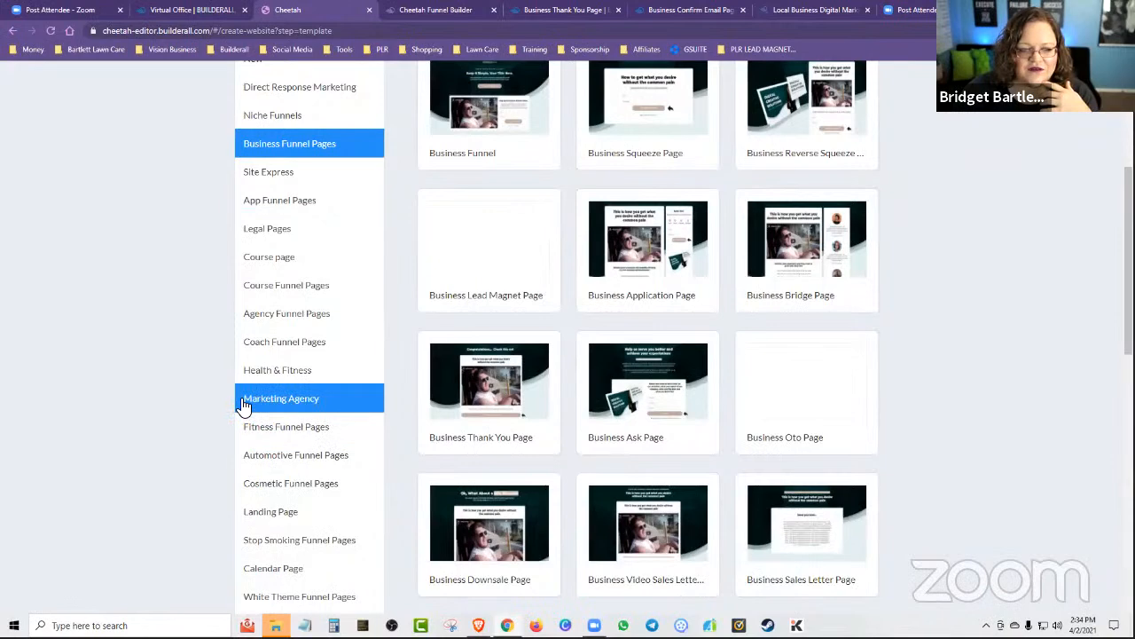
Show the Marketing Agency templates, switch to Agency Funnel Pages, and examine the page types offered in that theme.
click(274, 400)
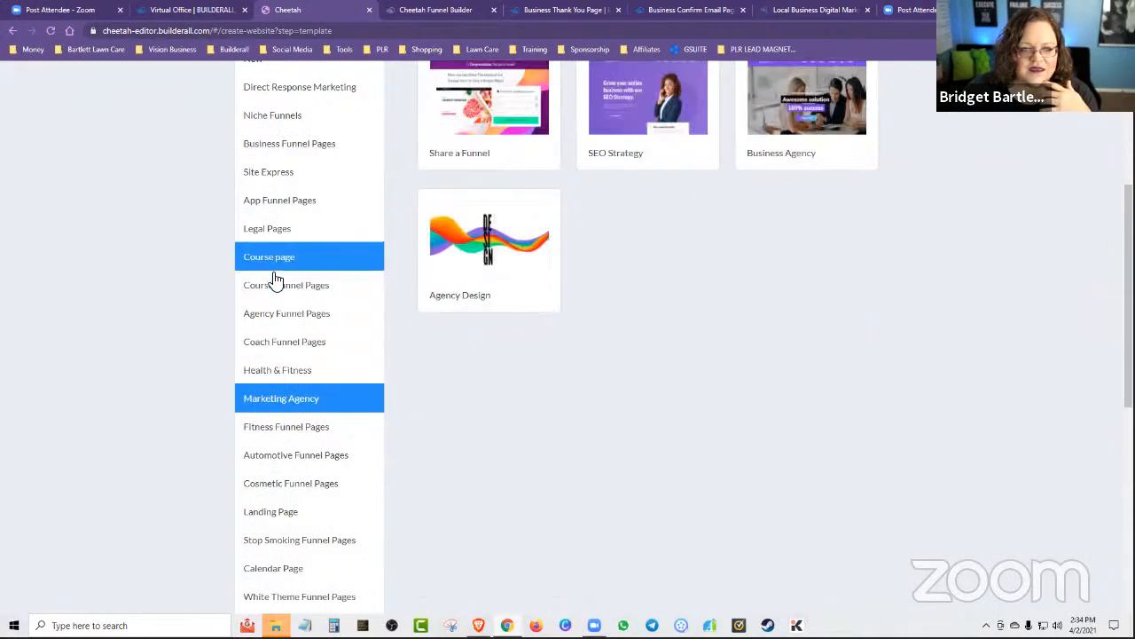
click(279, 314)
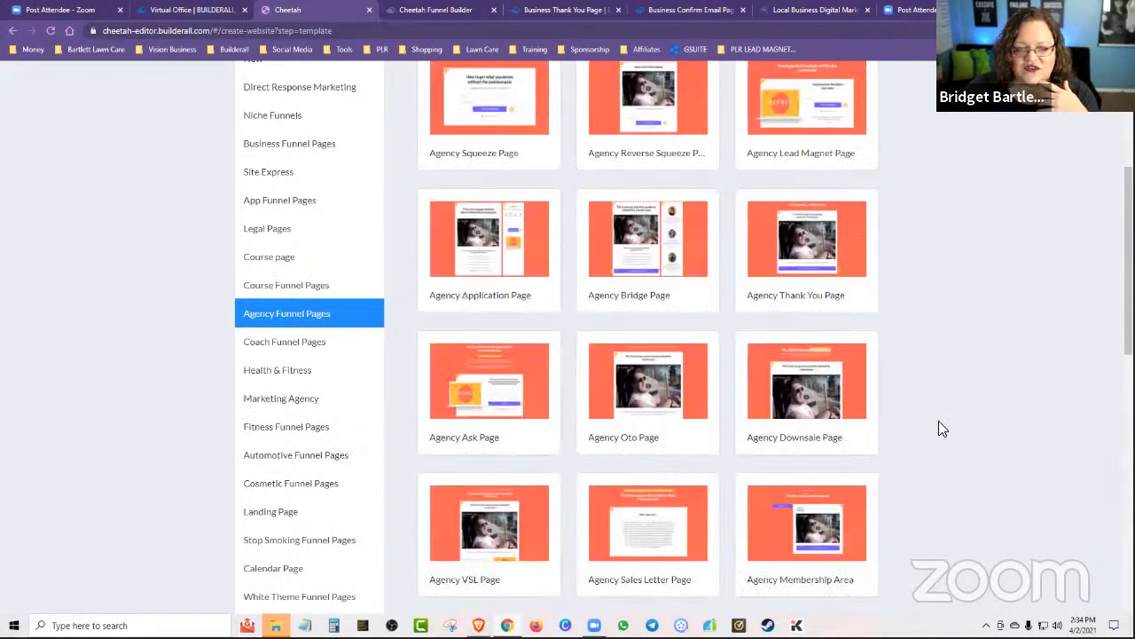
scroll(935, 434, down, 5)
scroll(937, 437, up, 2)
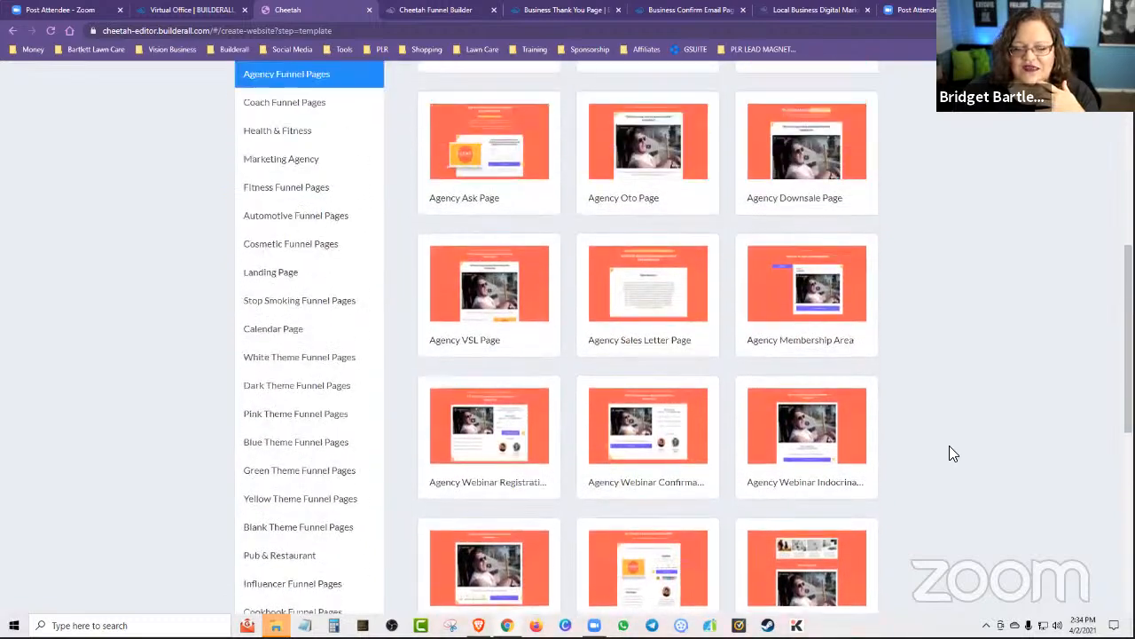
scroll(949, 453, up, 5)
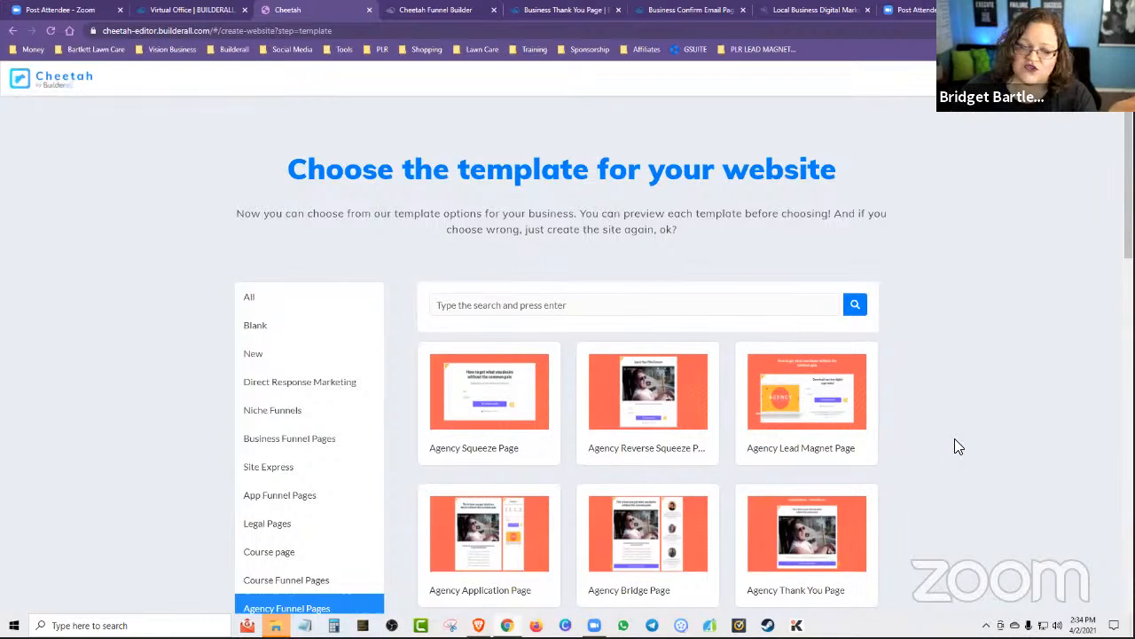
scroll(955, 447, down, 3)
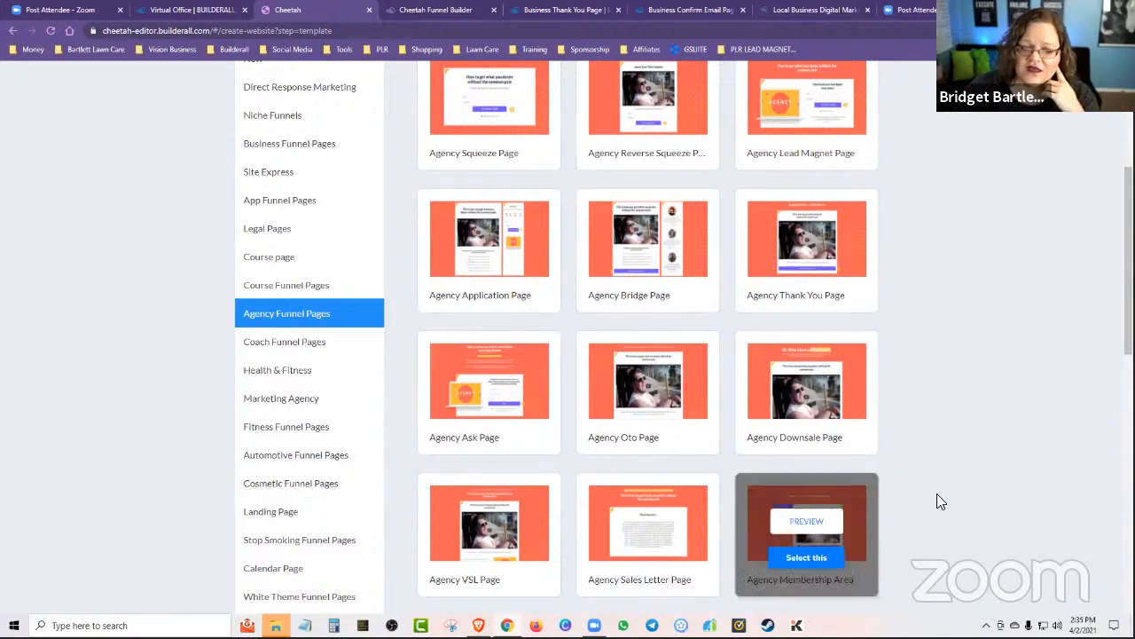
scroll(940, 461, up, 3)
scroll(926, 413, down, 9)
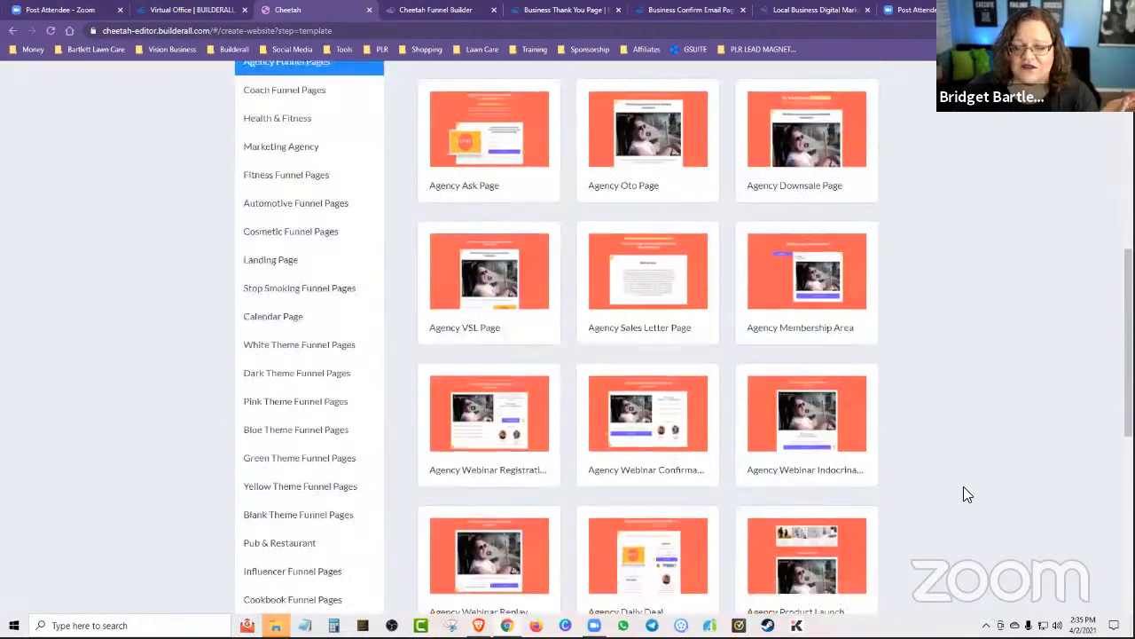
scroll(967, 494, down, 1)
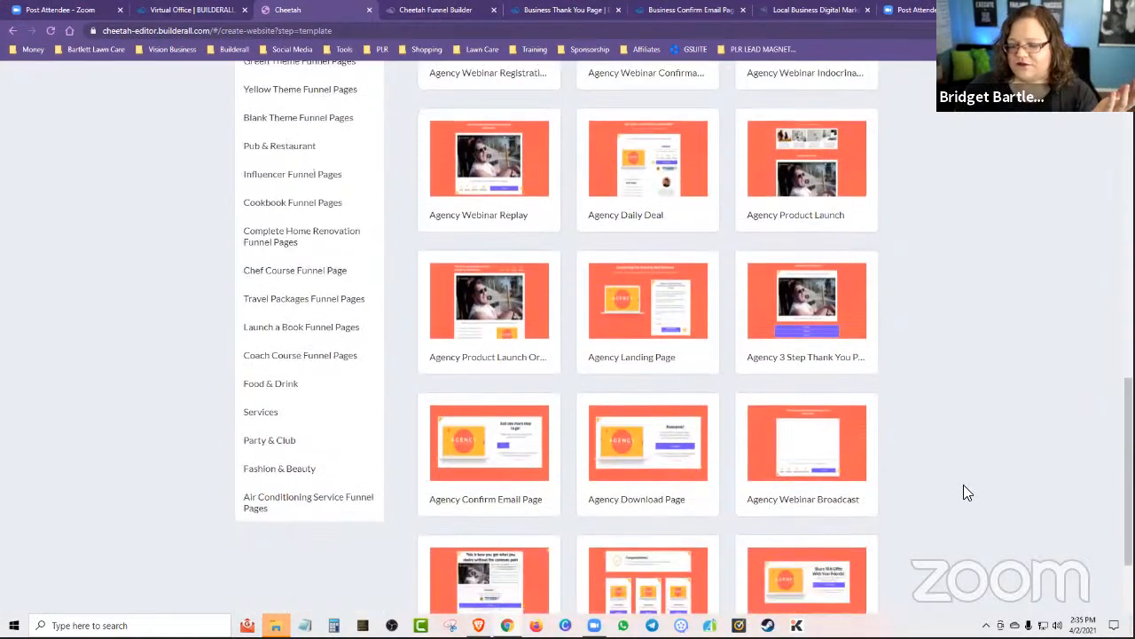
scroll(963, 488, up, 4)
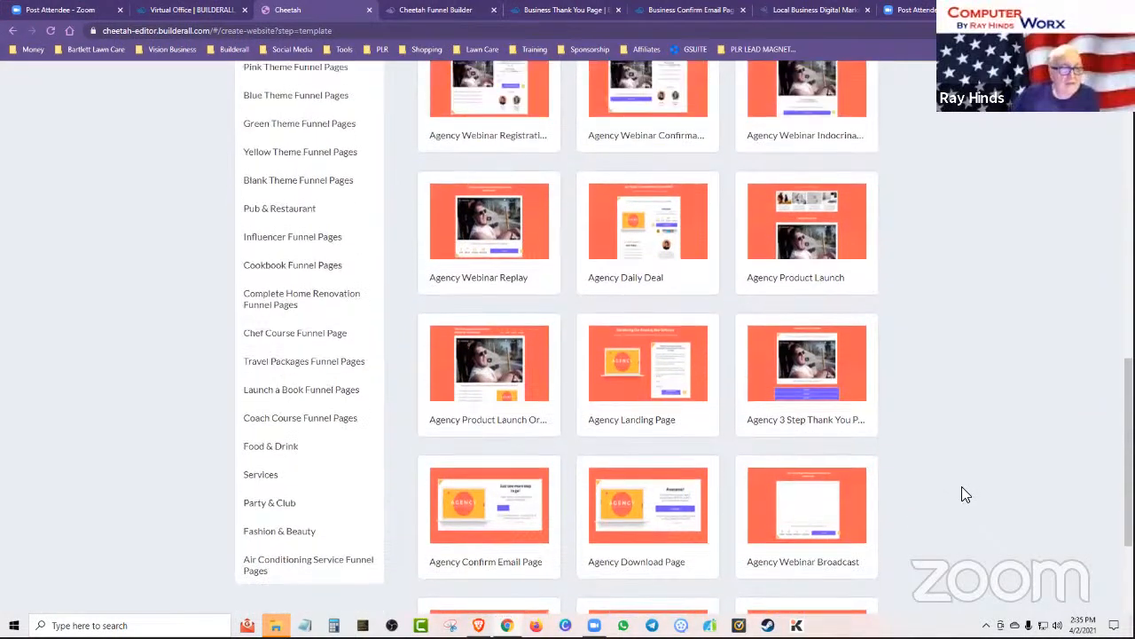
Return to the Cheetah Funnel Builder and choose Travel Packages Daily Deal Page as the replacement template for the Thank You Page.
scroll(954, 500, up, 6)
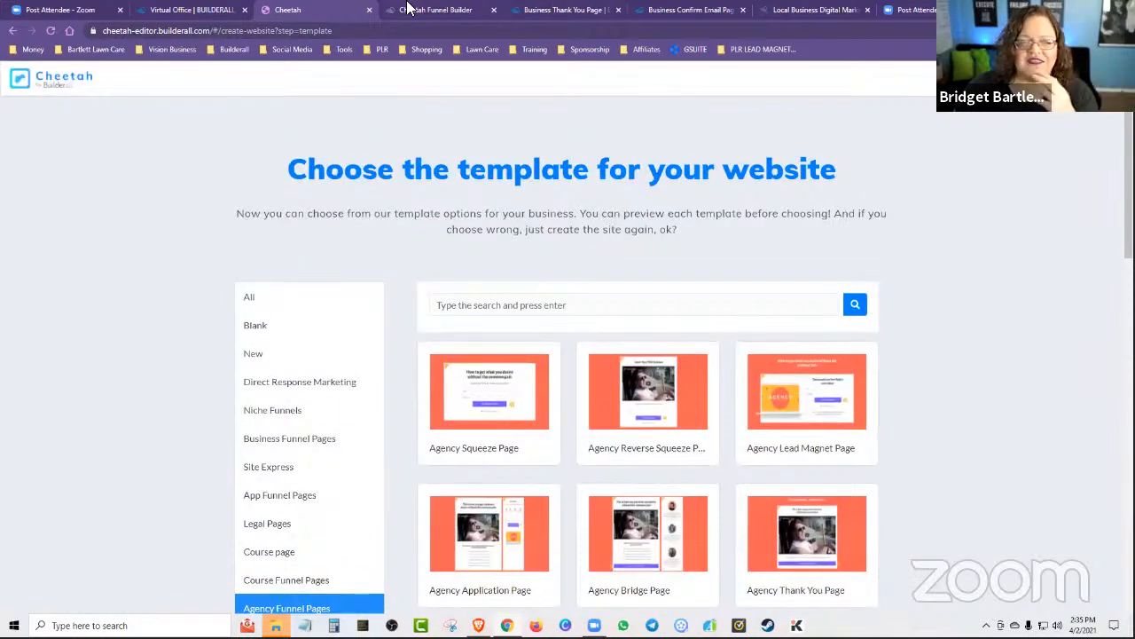
click(408, 9)
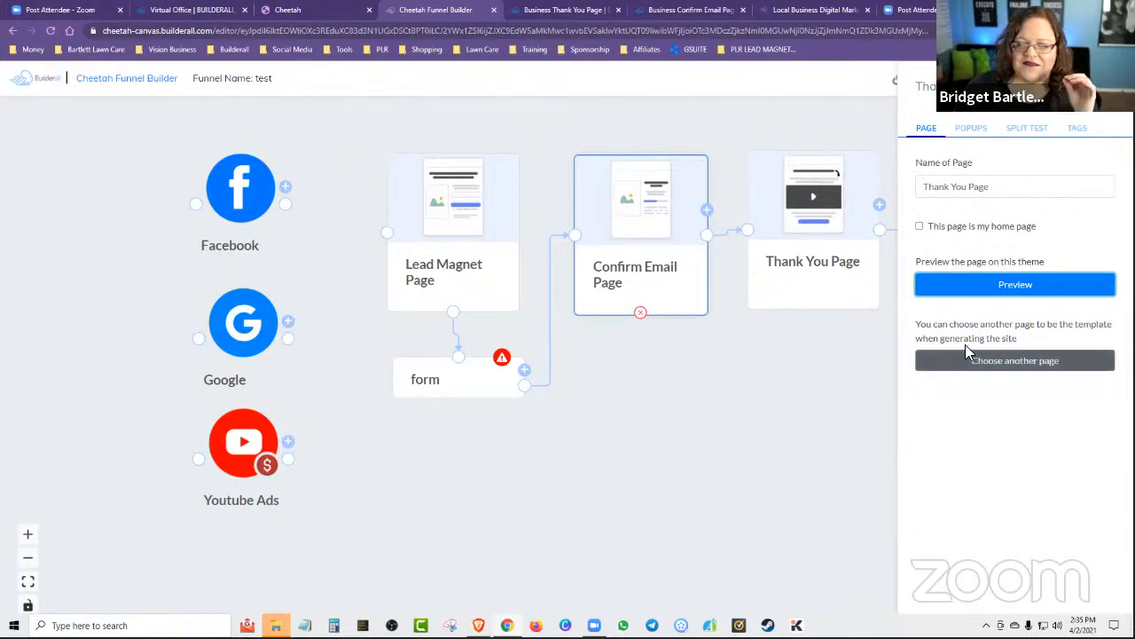
click(1016, 358)
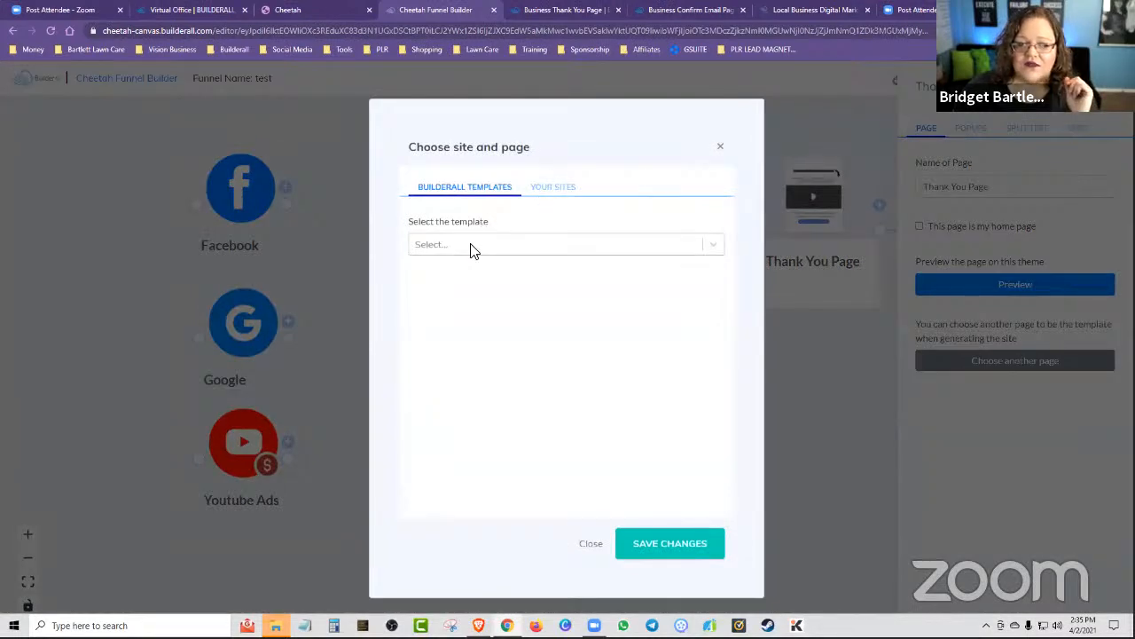
click(472, 249)
scroll(540, 341, down, 1)
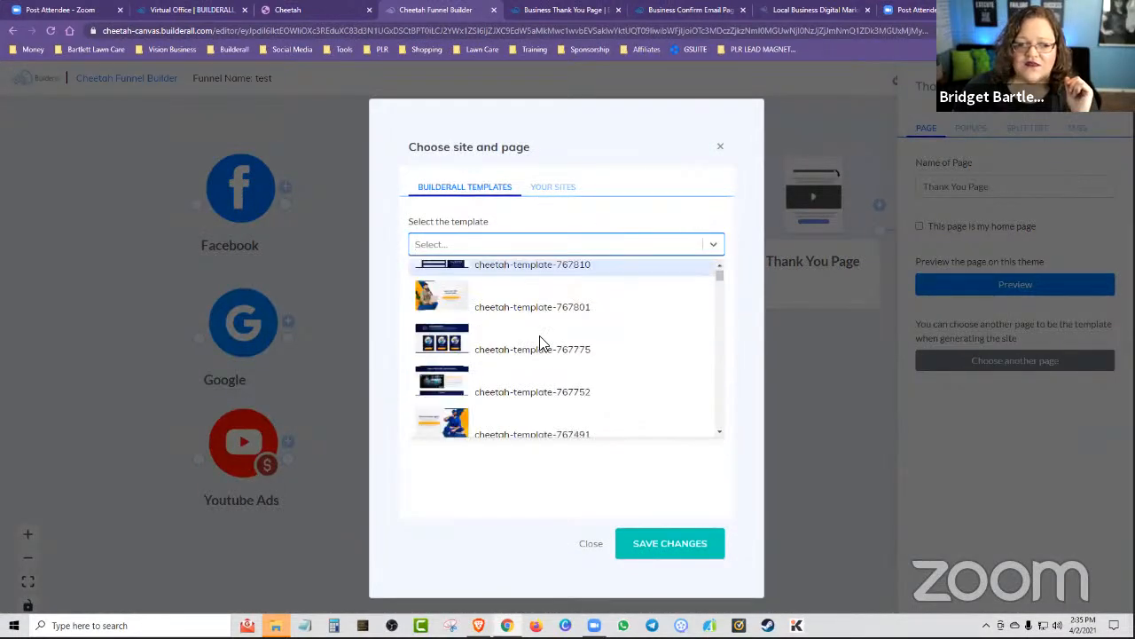
scroll(539, 343, down, 15)
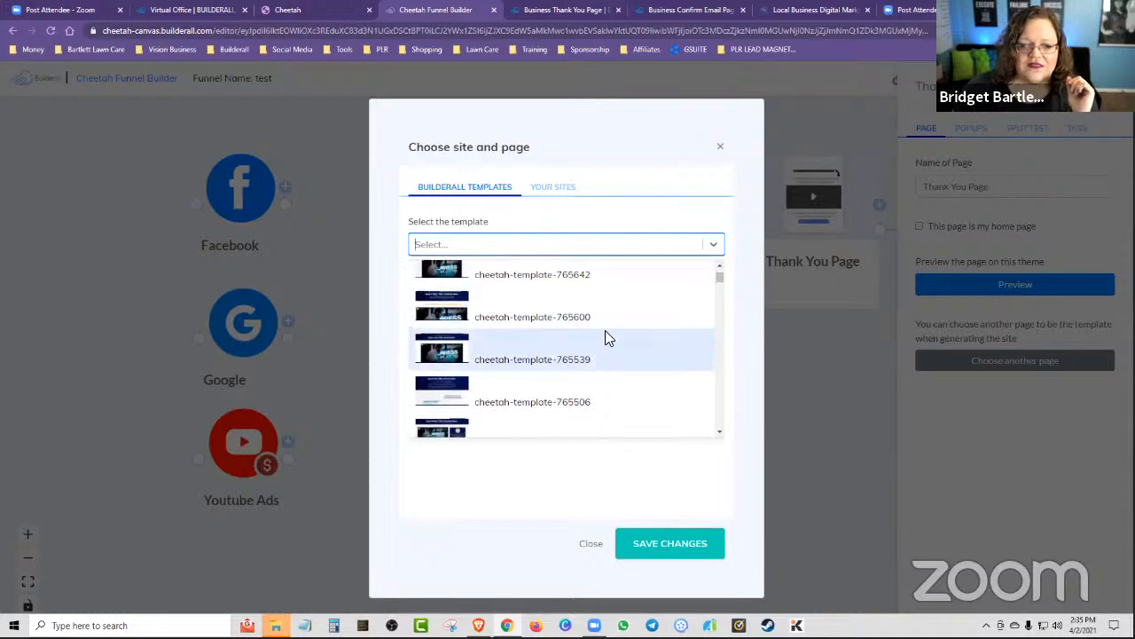
scroll(608, 337, down, 10)
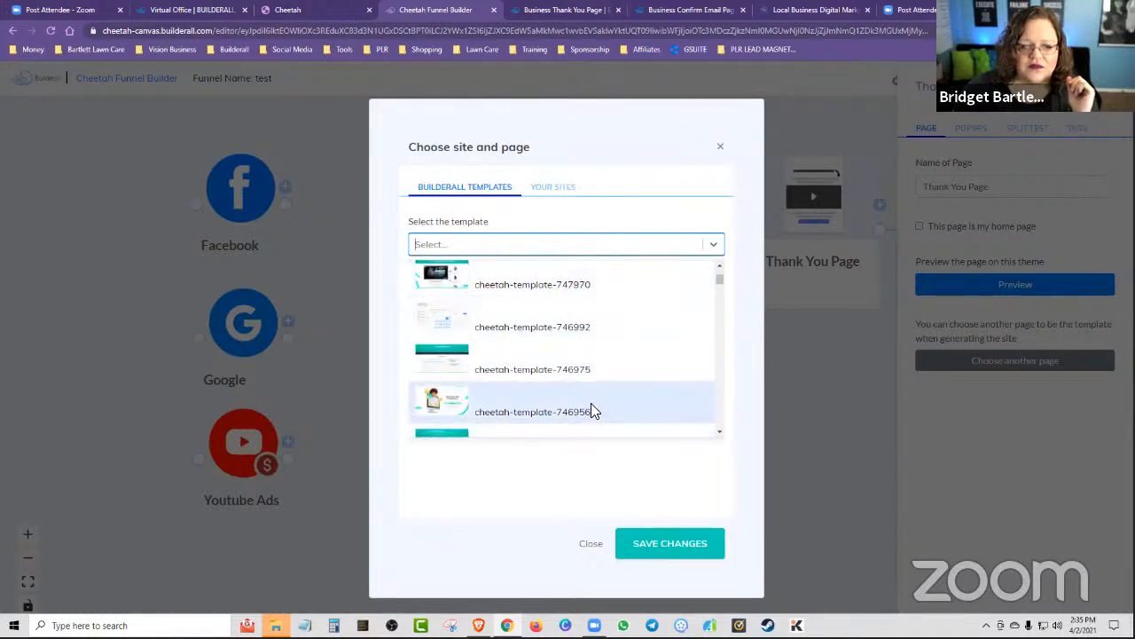
scroll(594, 408, down, 5)
scroll(594, 402, down, 10)
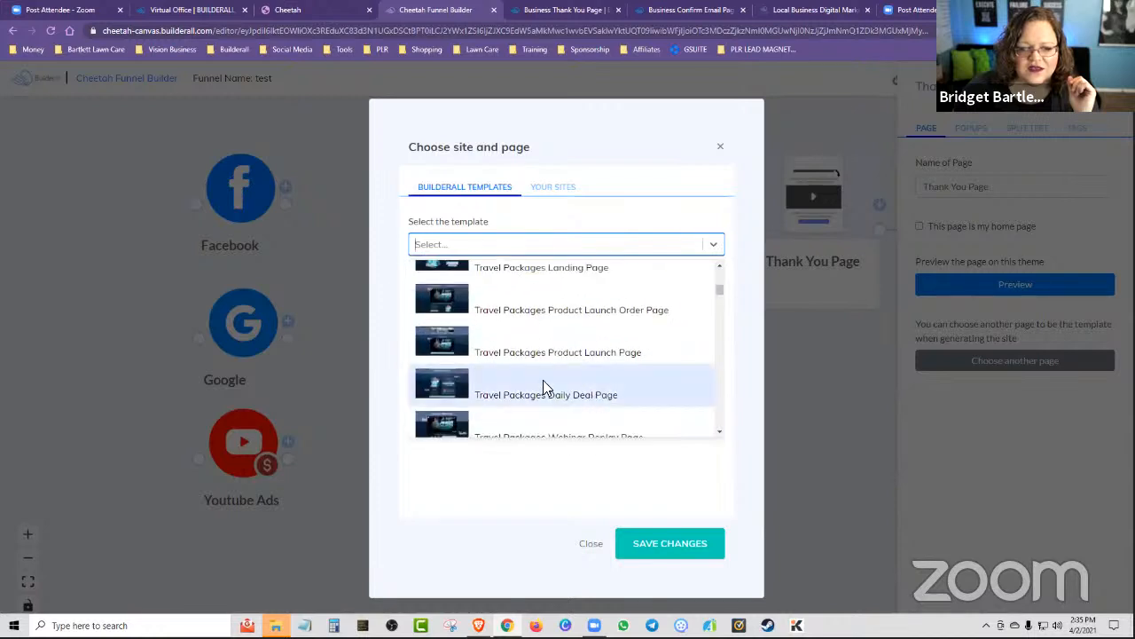
click(573, 382)
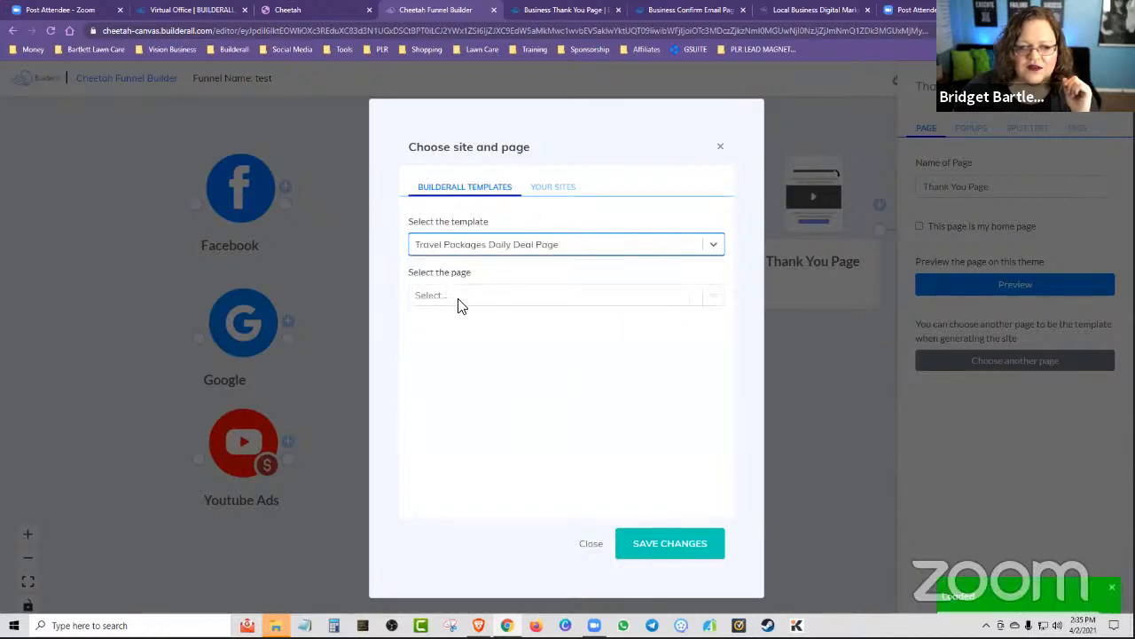
Select the Travel Packages Daily Deal Page within the chosen template, save the replacement, and close the Thank You Page settings.
click(451, 298)
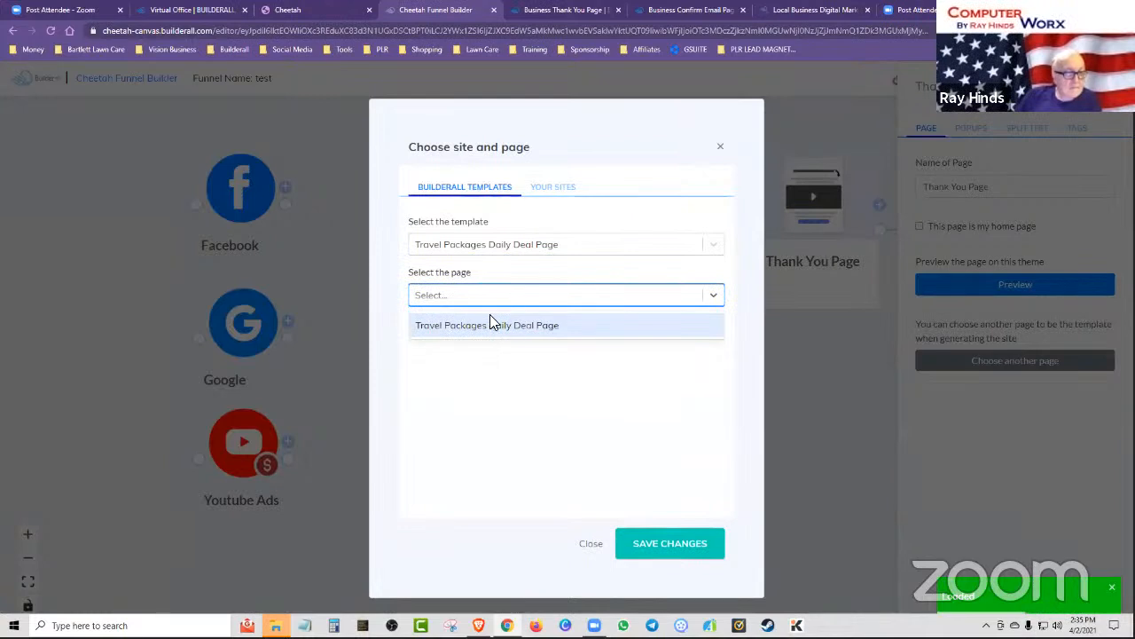
click(712, 296)
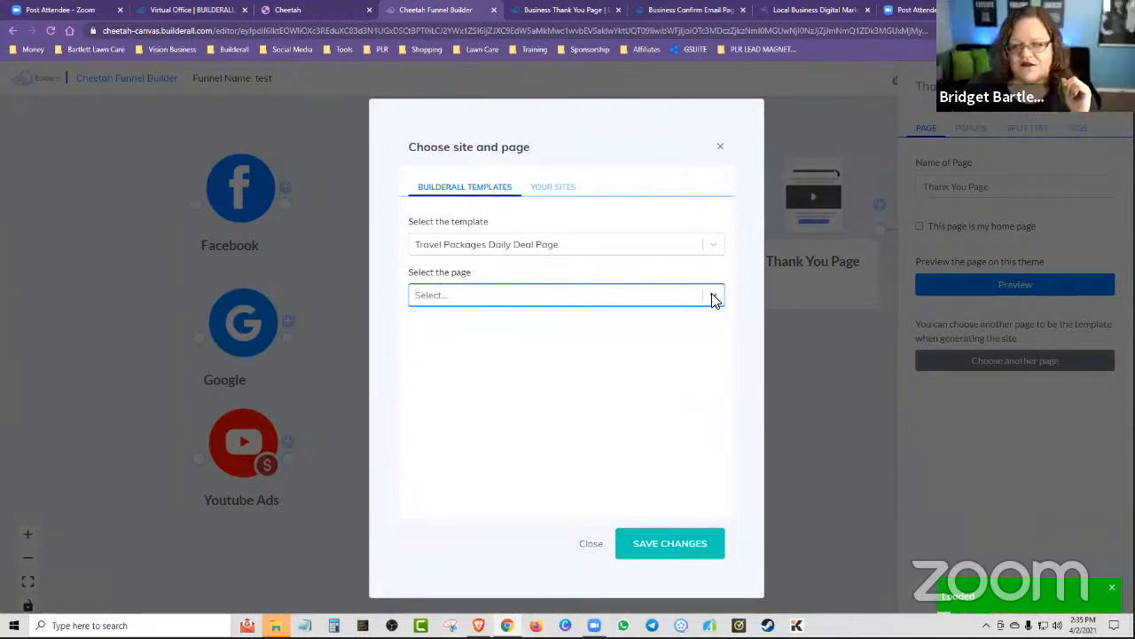
click(475, 302)
click(498, 326)
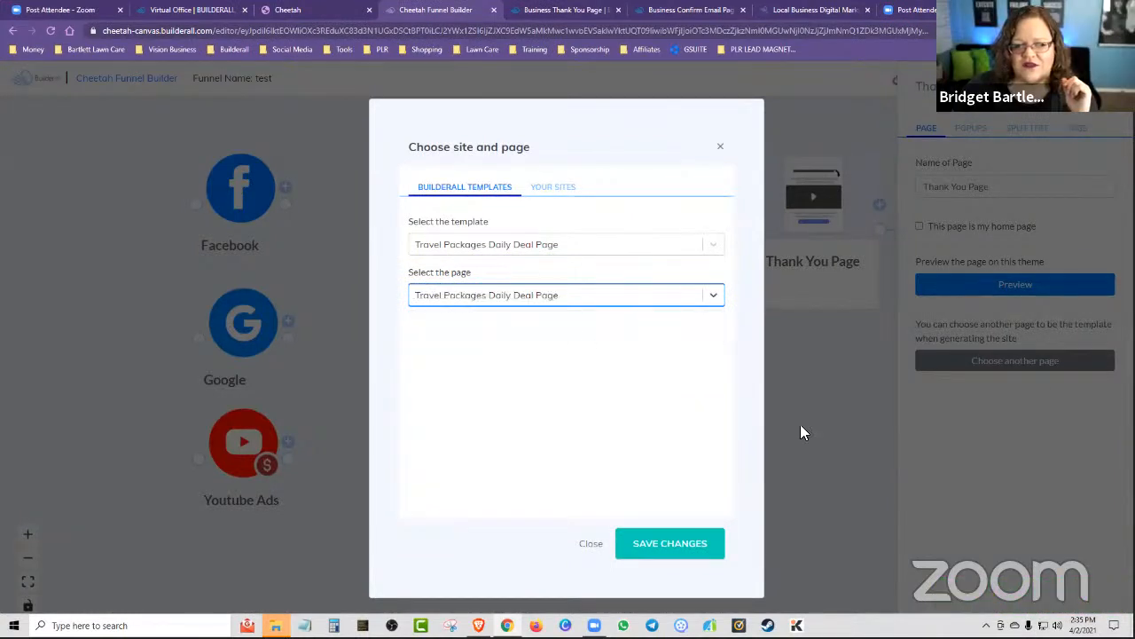
click(654, 558)
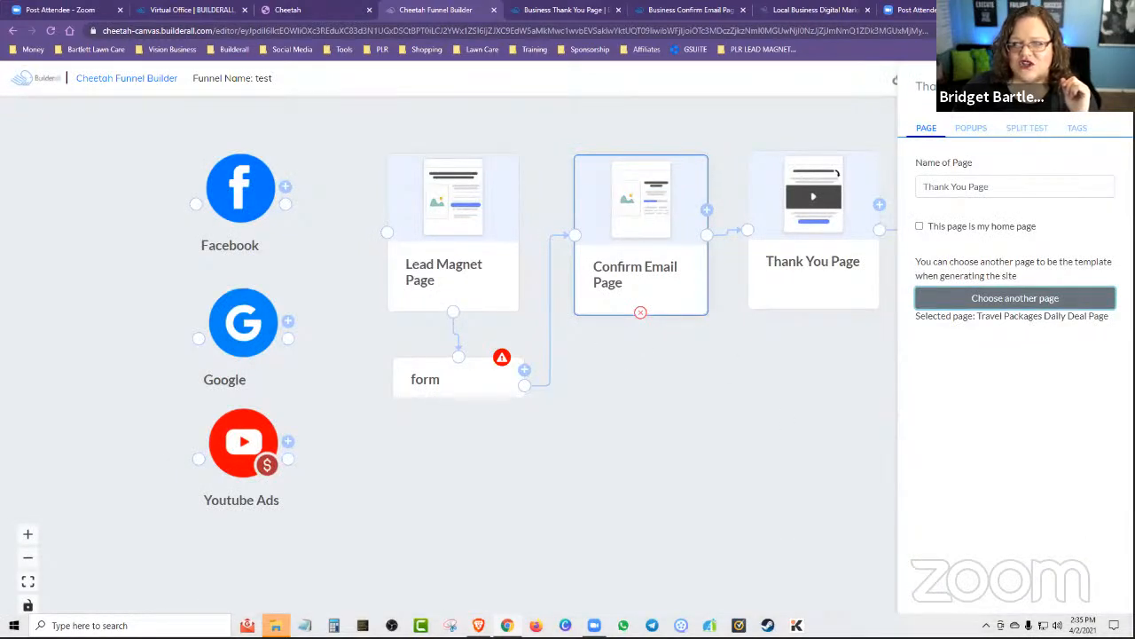
click(1105, 86)
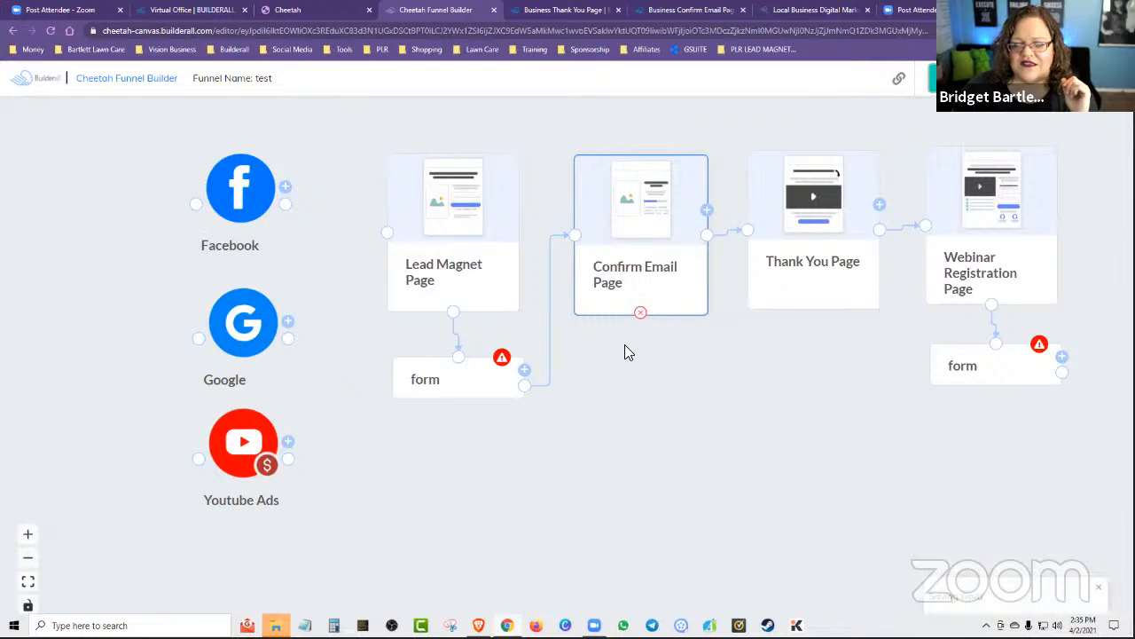
Preview the Confirm Email Page in its theme, reload it to replay the progress bar, and close the preview.
click(624, 260)
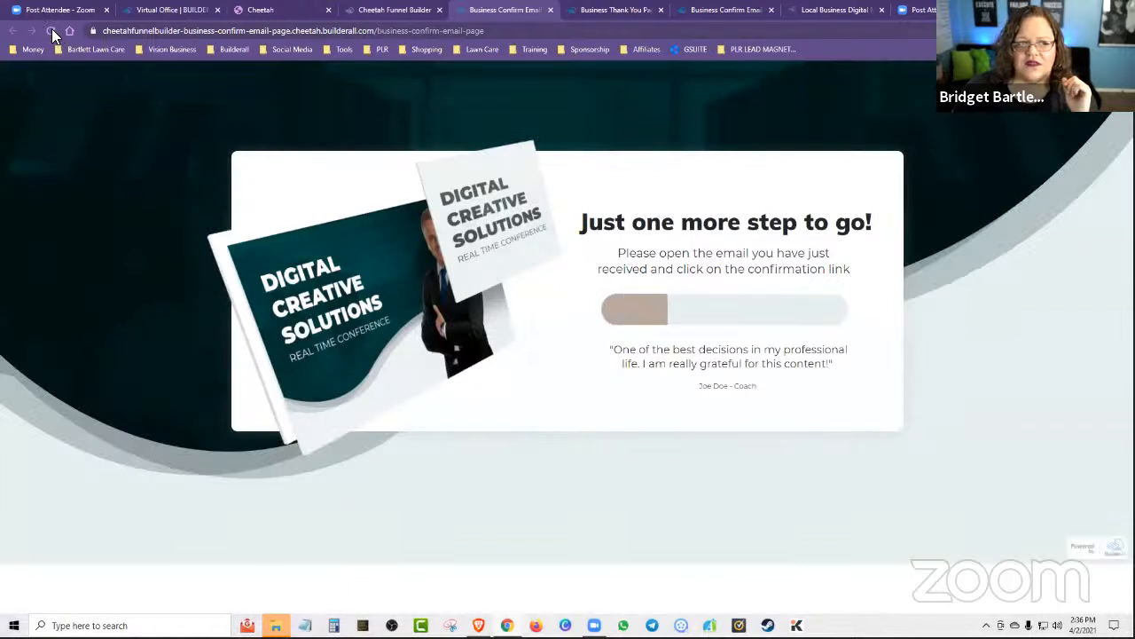
click(51, 31)
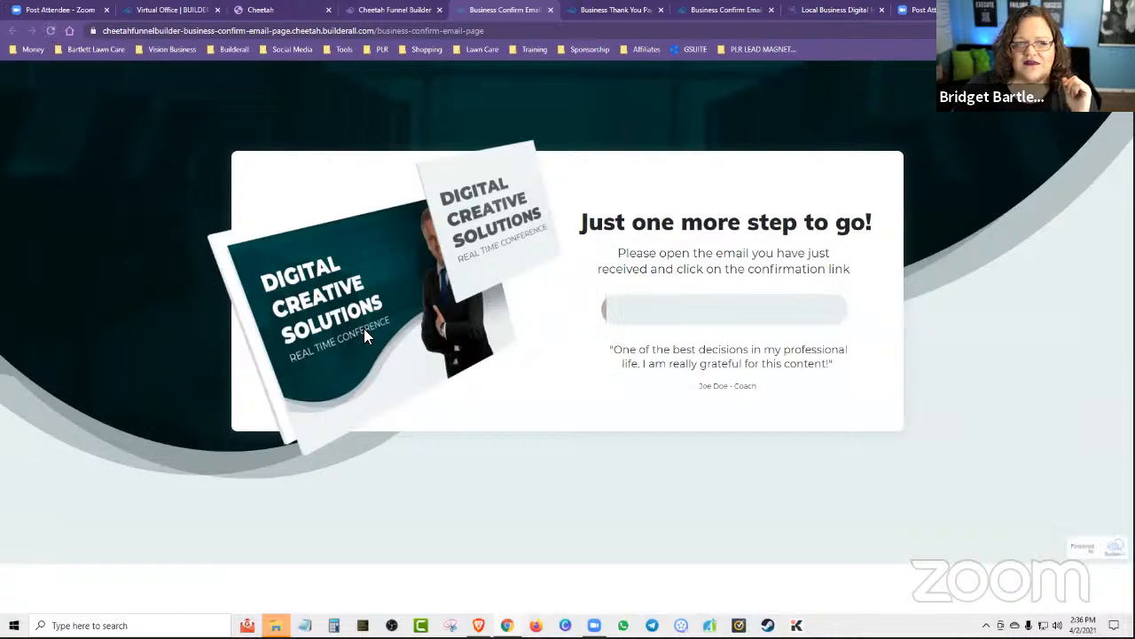
click(550, 9)
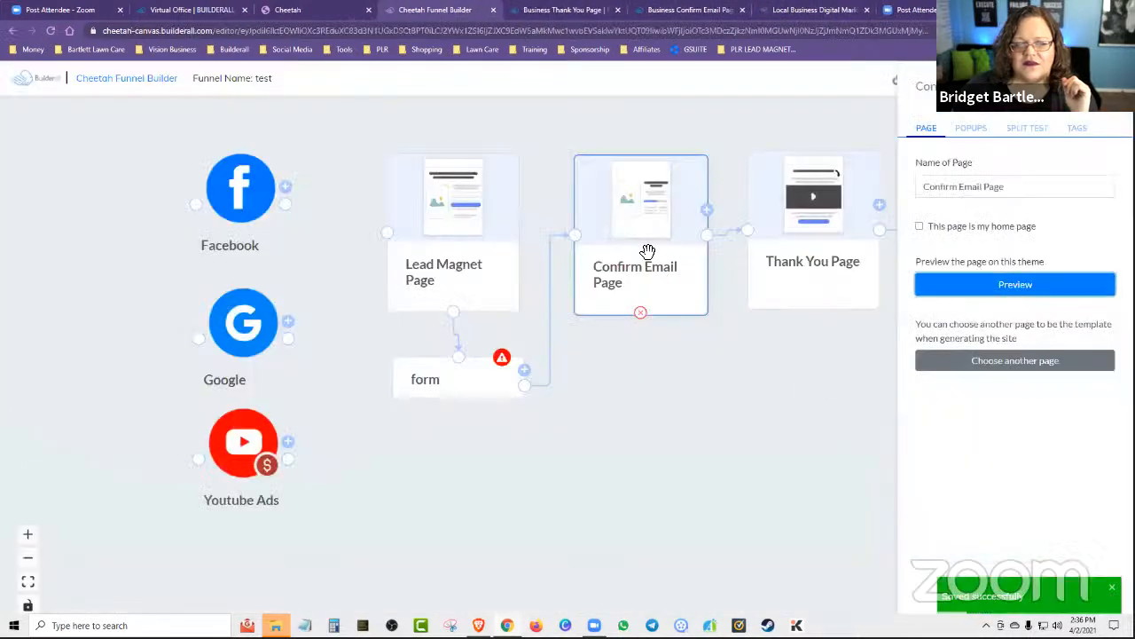
click(1021, 361)
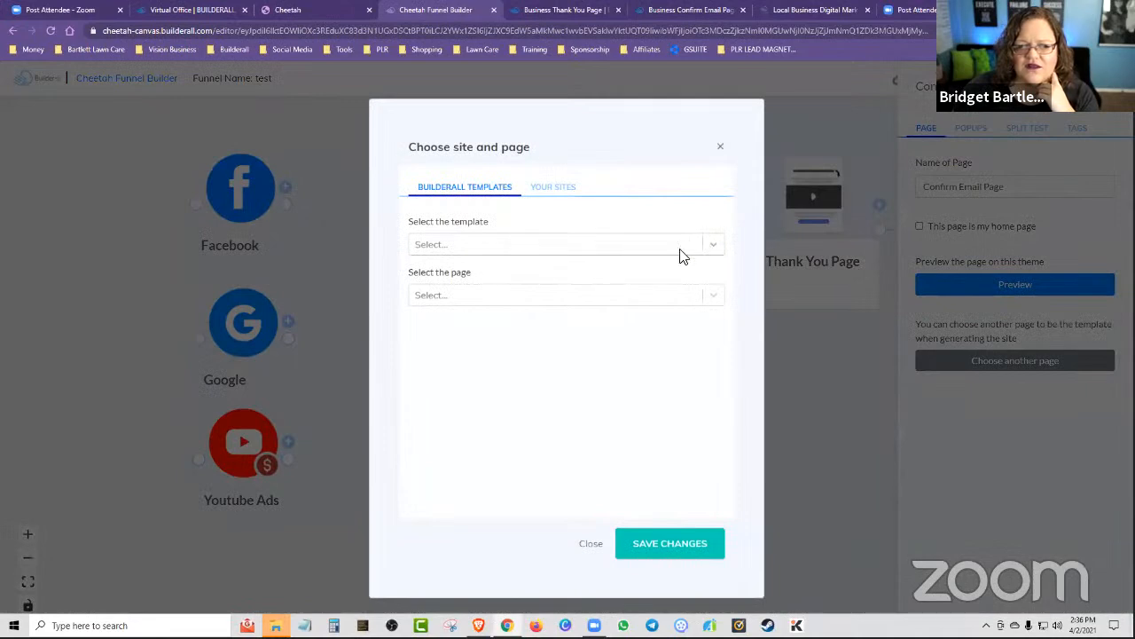
click(681, 253)
scroll(577, 370, down, 5)
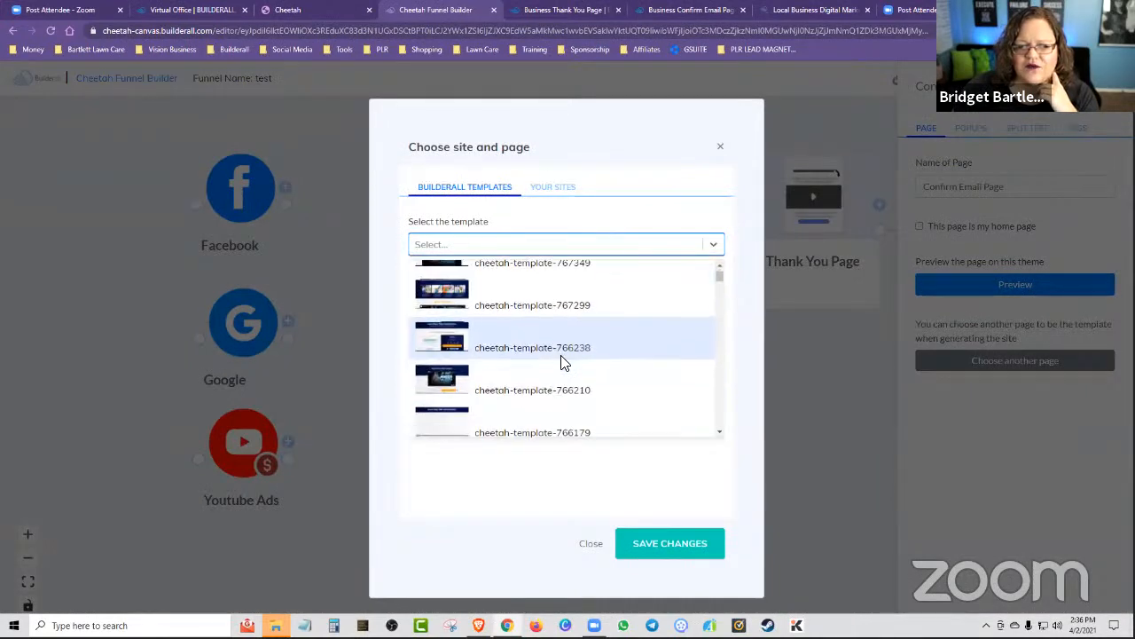
click(721, 148)
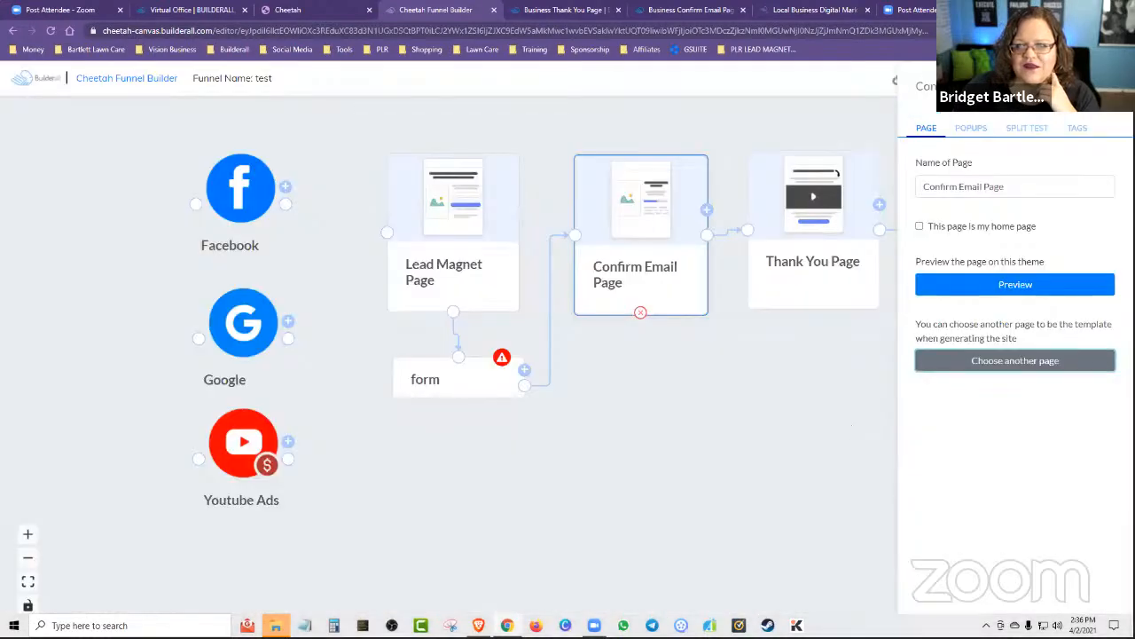
click(852, 425)
mouse_move(624, 497)
mouse_down()
mouse_move(600, 504)
mouse_move(637, 509)
mouse_up()
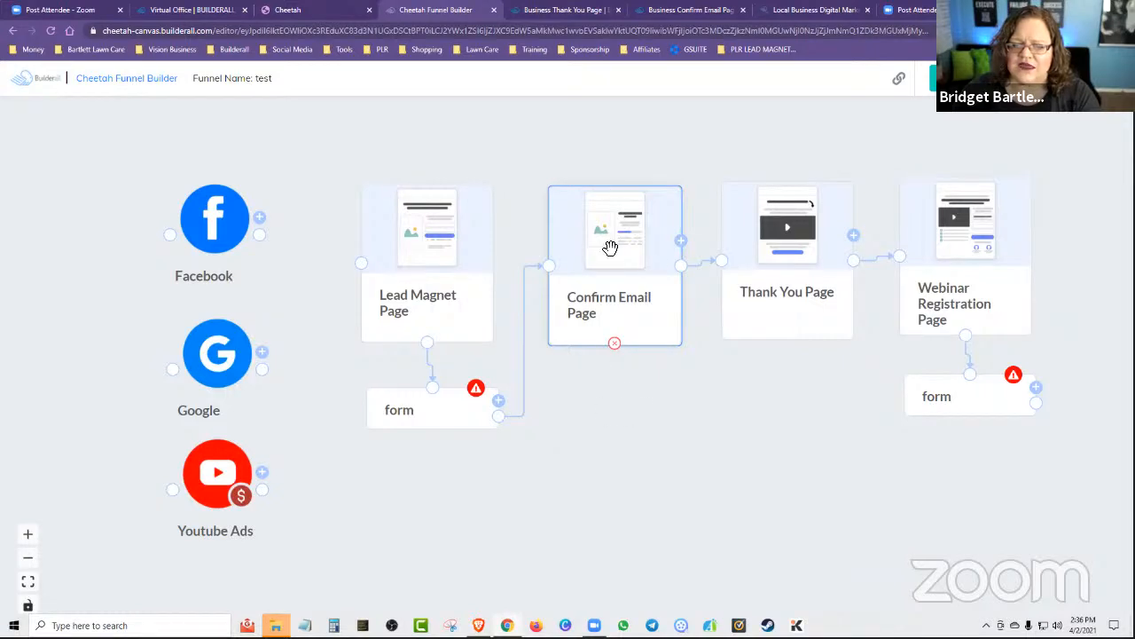
Switch to the Cheetah website builder, go back to the website list, and open the Vision Marketing site for editing.
click(541, 8)
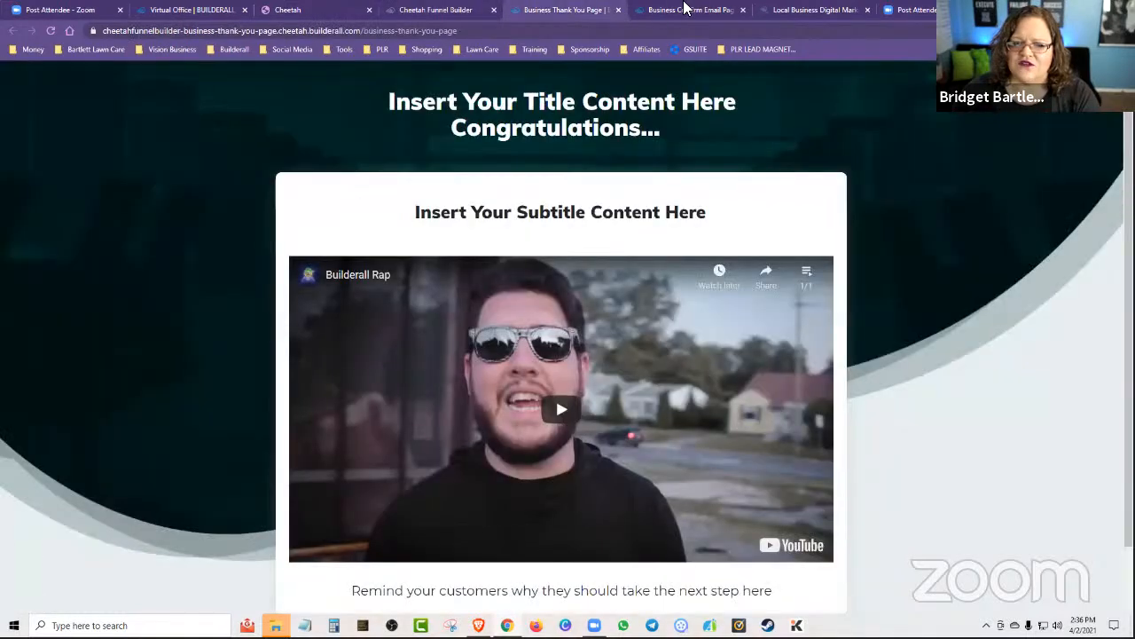
click(676, 9)
click(346, 9)
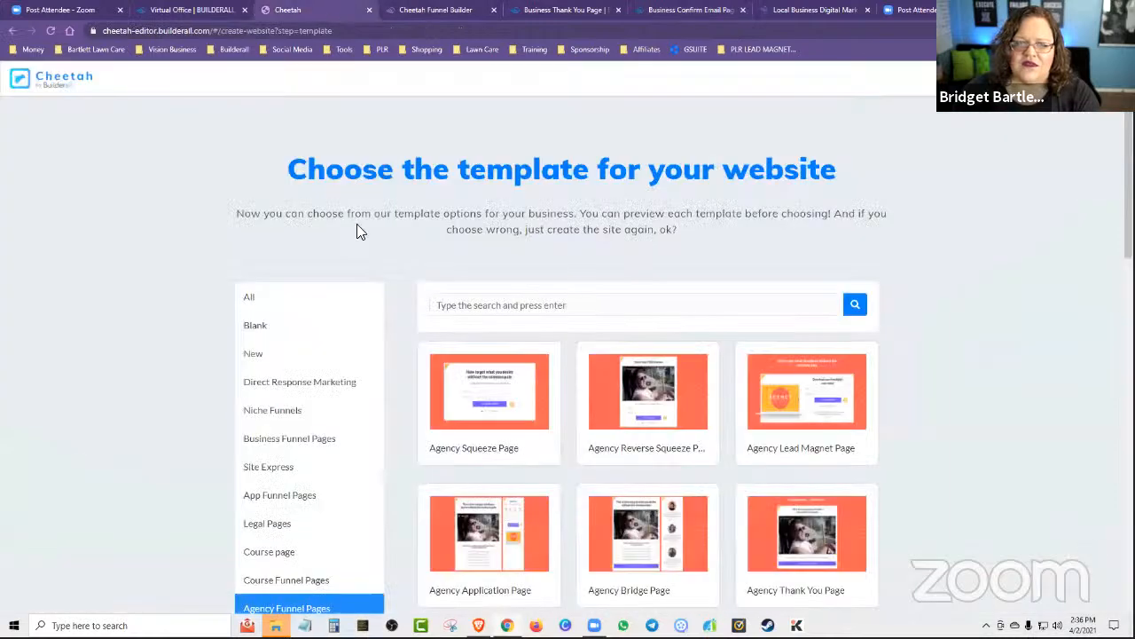
click(12, 31)
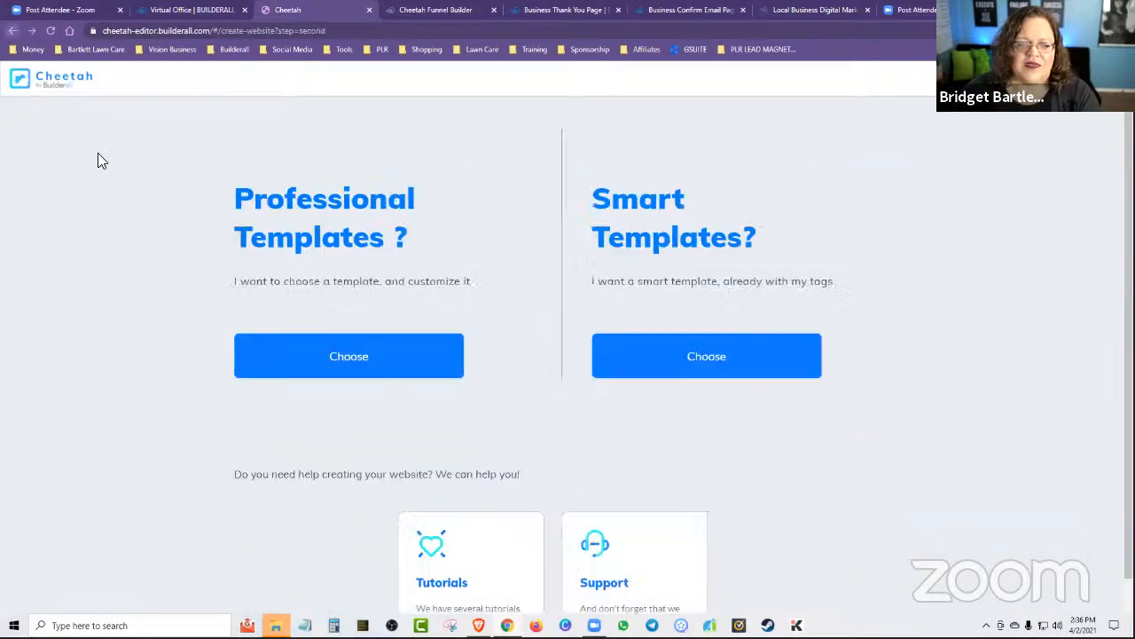
click(12, 31)
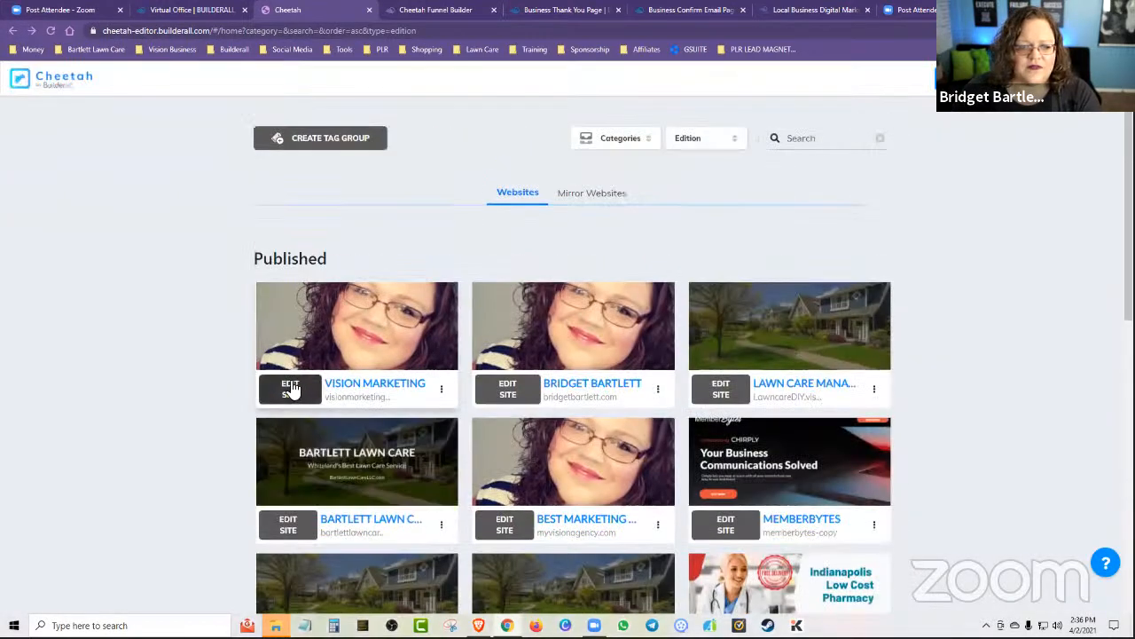
click(290, 388)
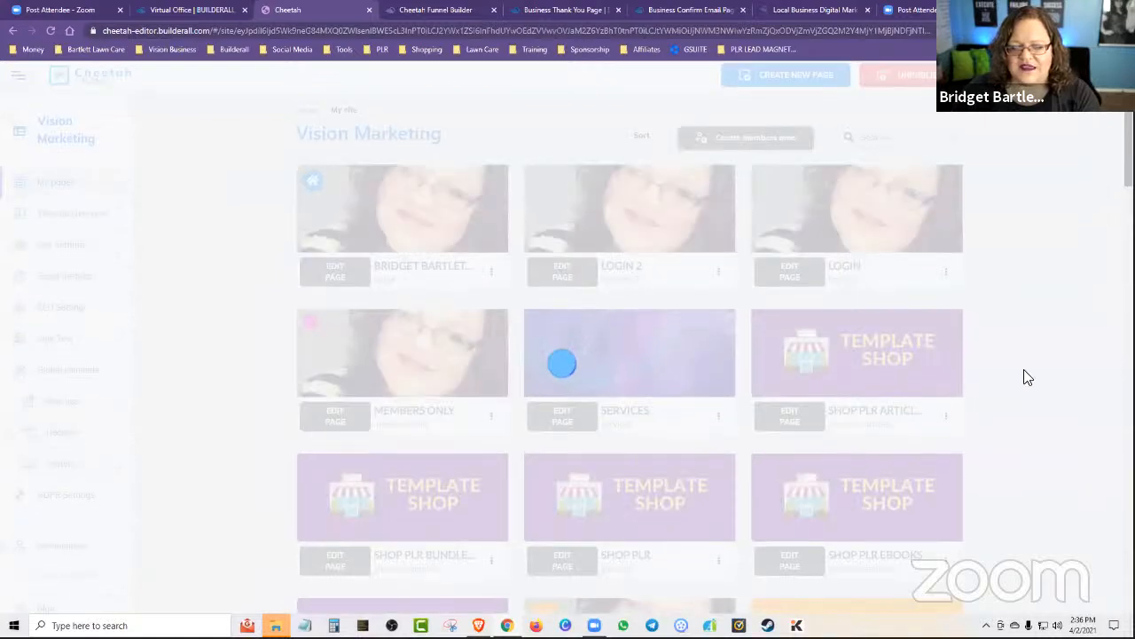
Start creating a new standard page at the end of the Vision Marketing site's page list.
scroll(1028, 382, down, 14)
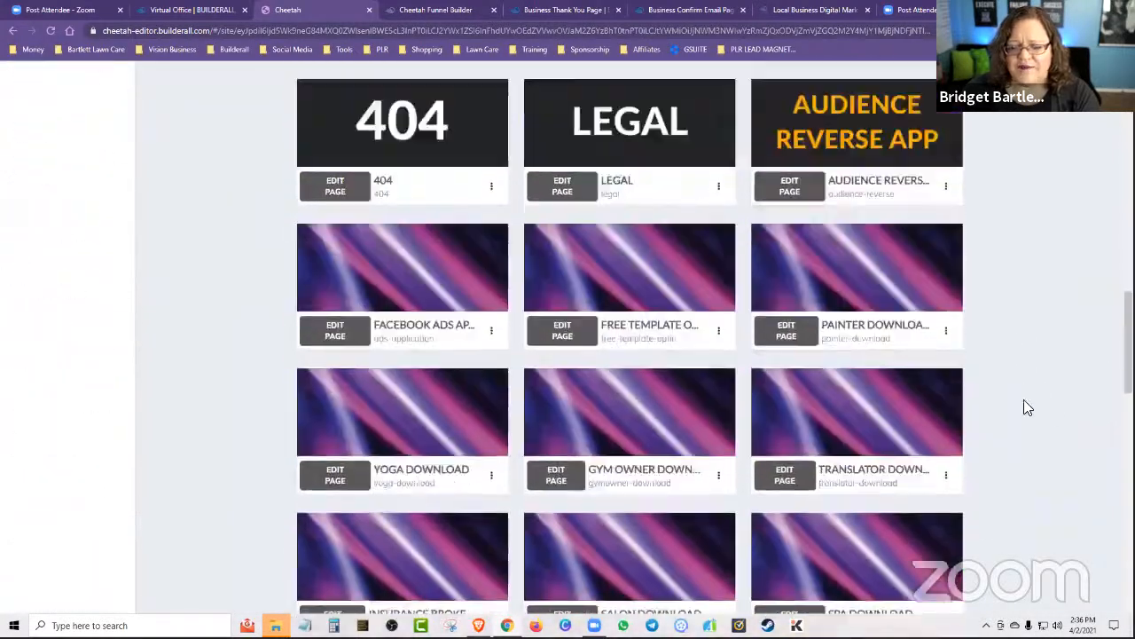
scroll(1026, 395, down, 12)
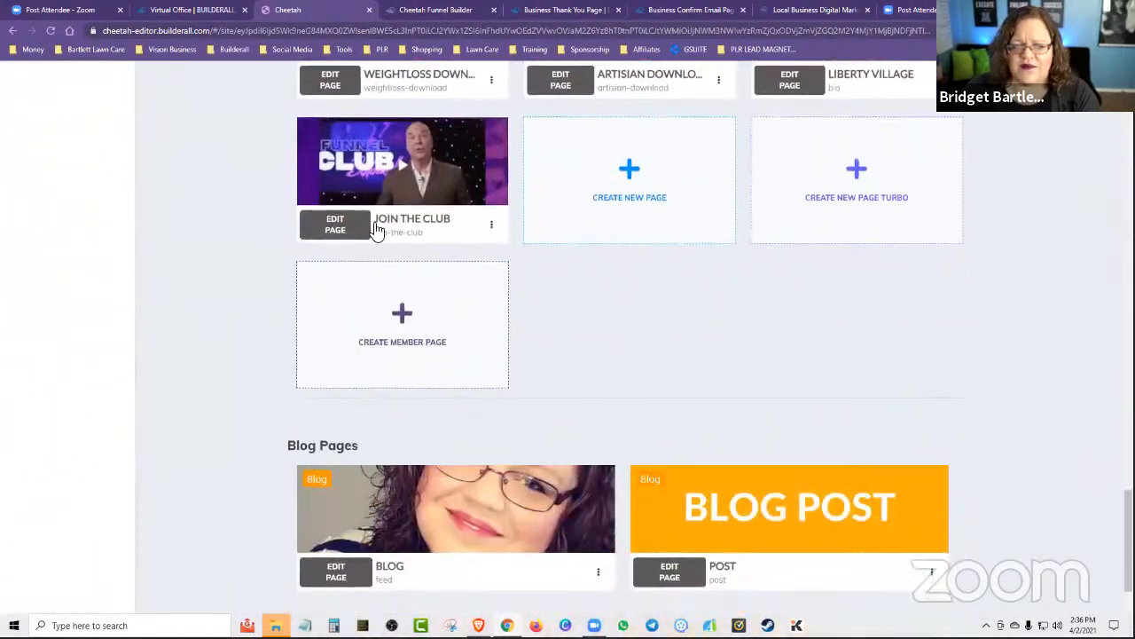
scroll(376, 229, down, 1)
scroll(229, 102, up, 3)
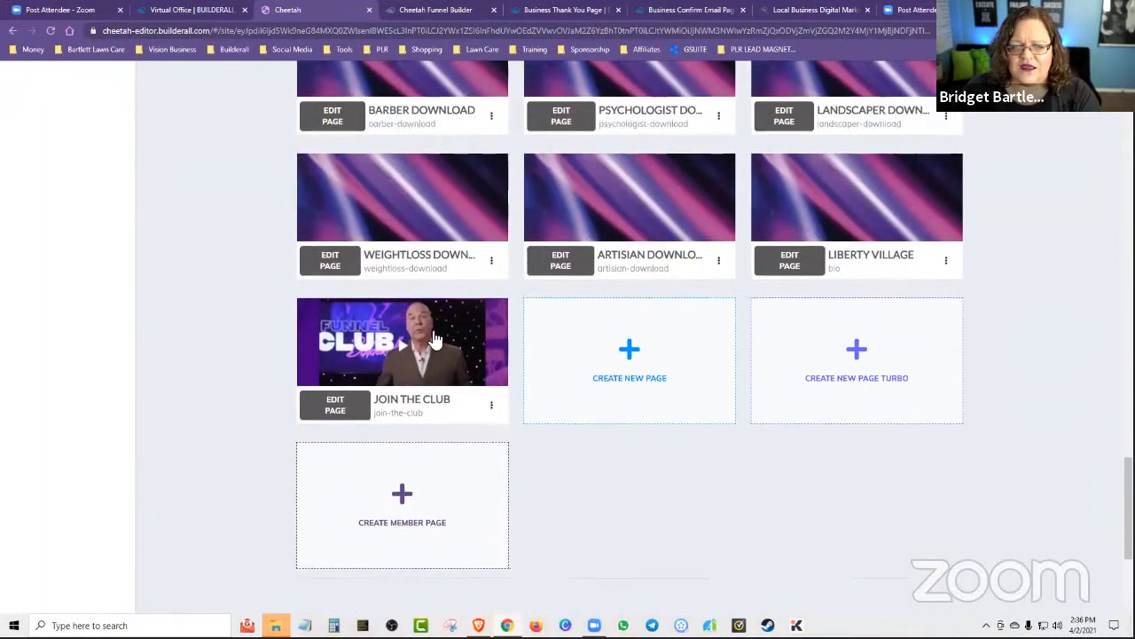
click(639, 355)
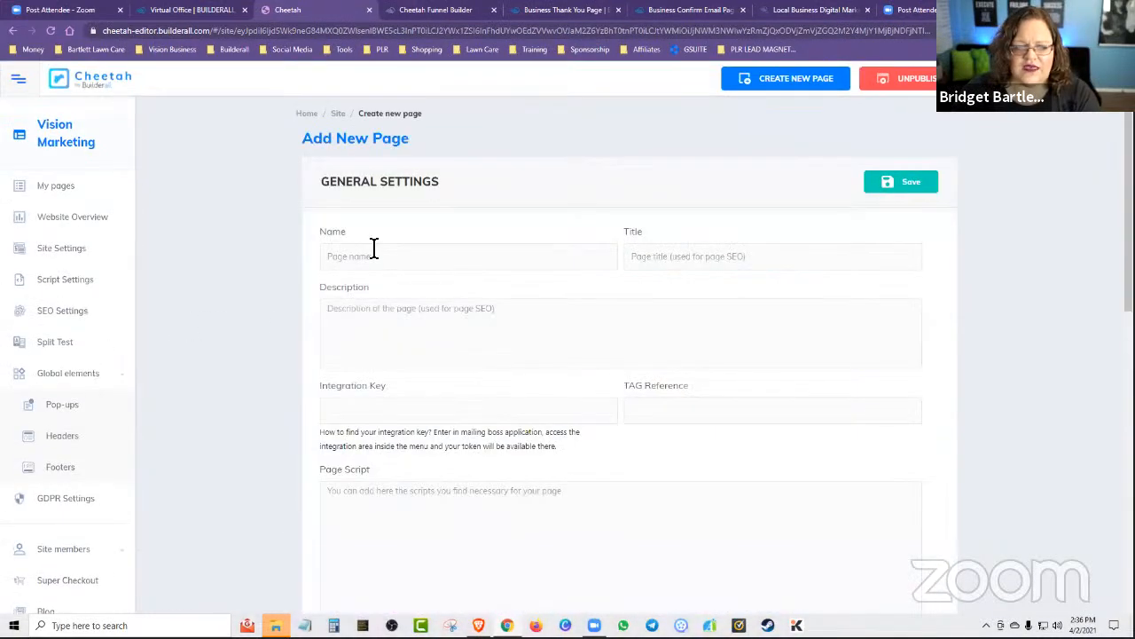
Choose to copy the new page from own pages, select the Best Marketing Tools site, and browse its pages available as templates.
scroll(406, 367, down, 10)
scroll(296, 367, down, 1)
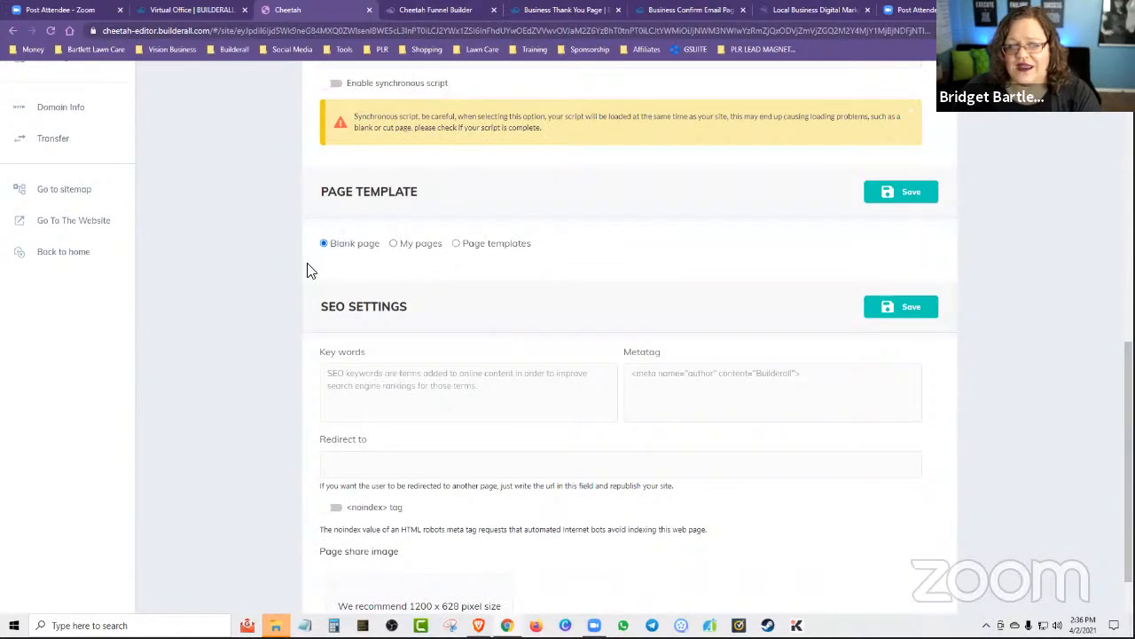
click(395, 245)
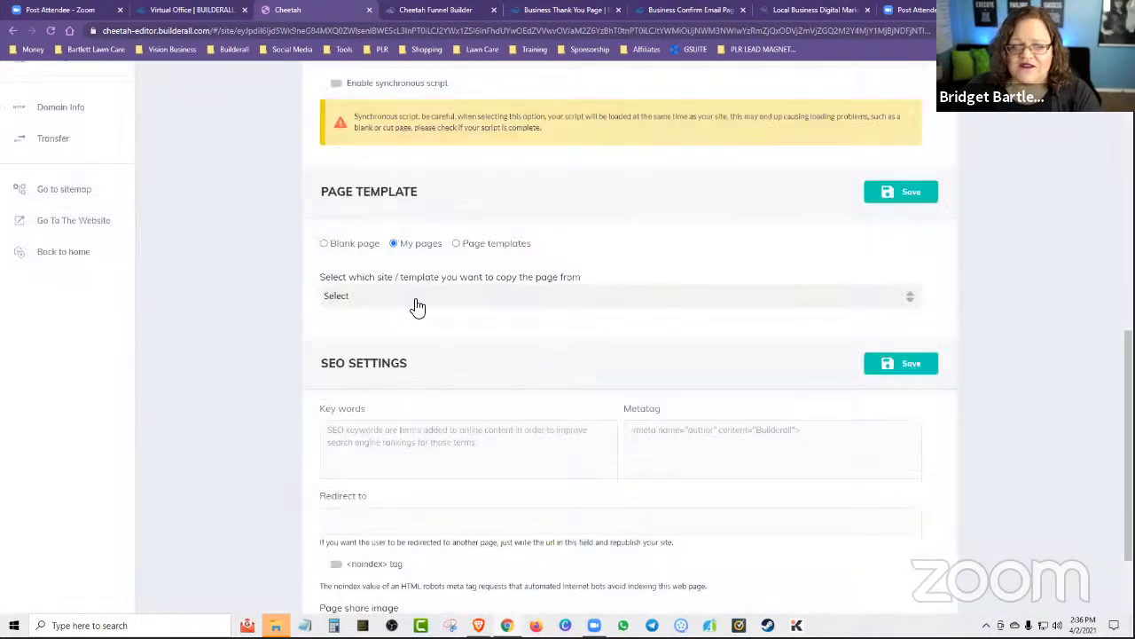
click(418, 299)
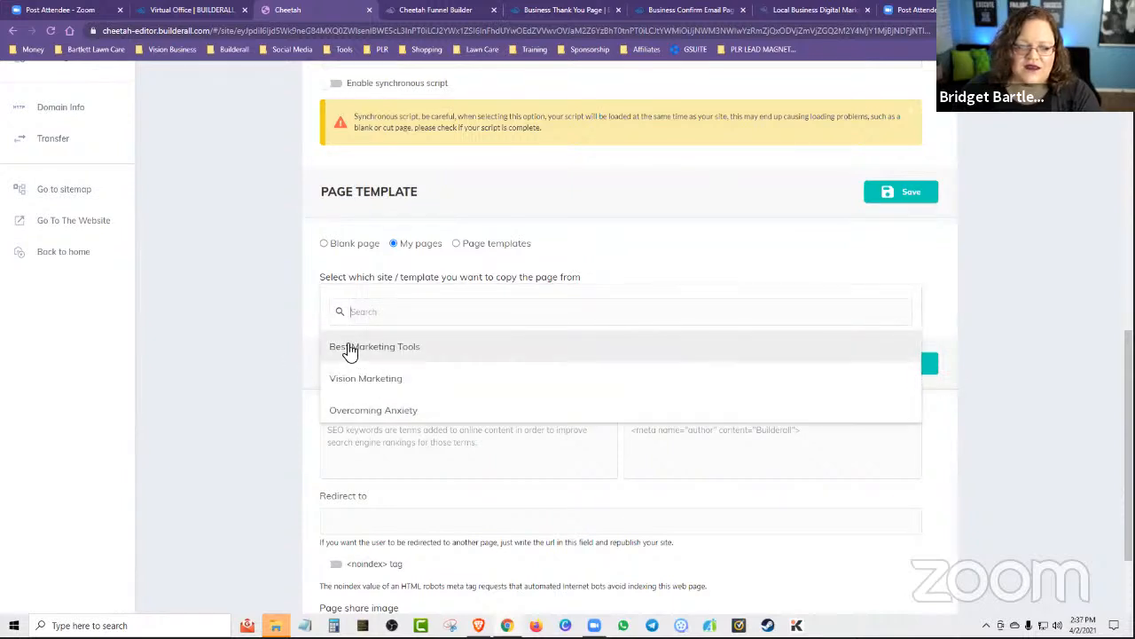
click(350, 351)
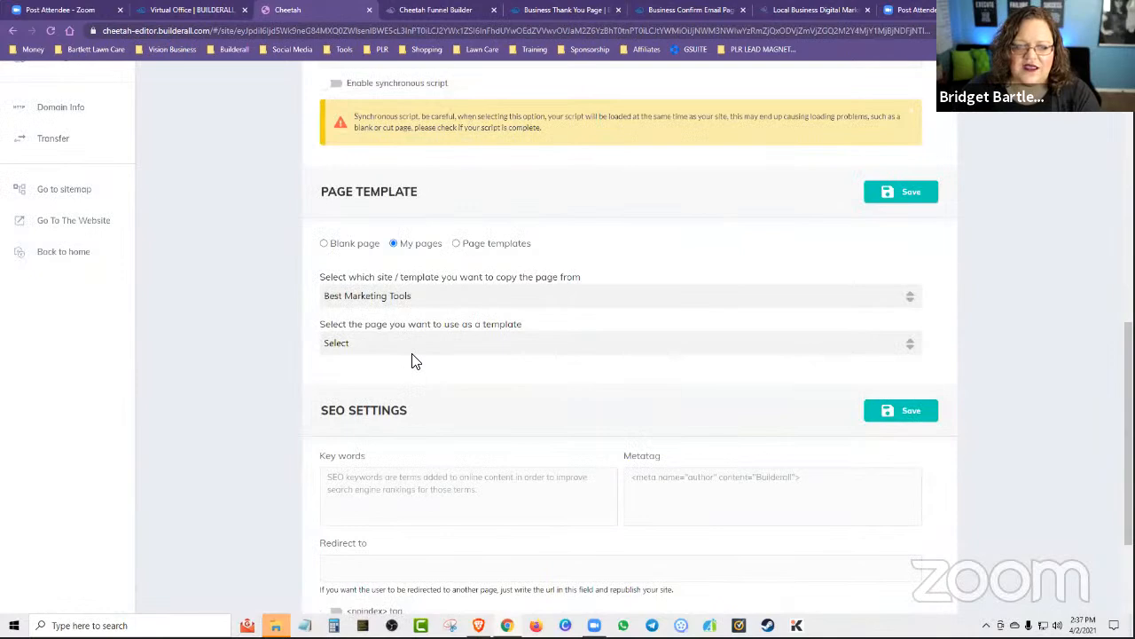
click(409, 344)
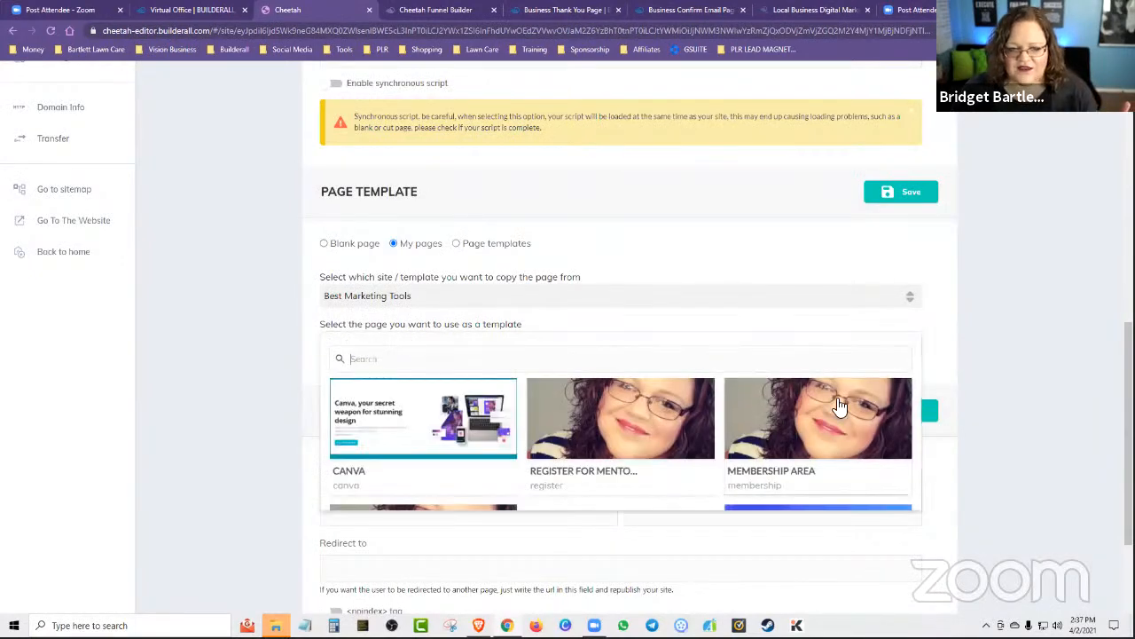
scroll(656, 439, down, 10)
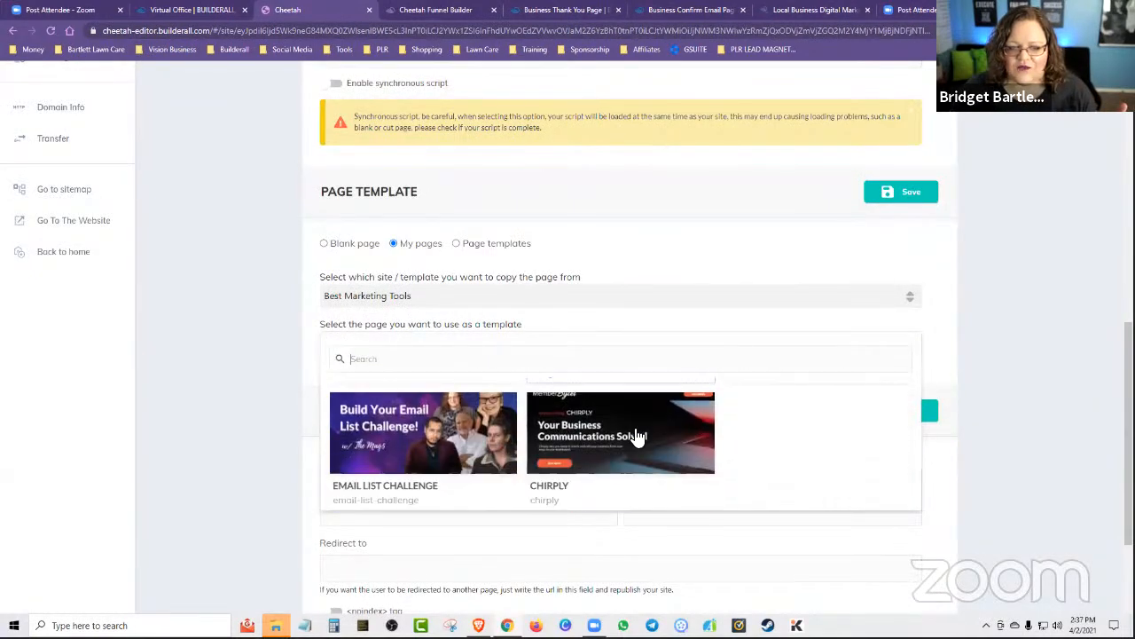
click(410, 293)
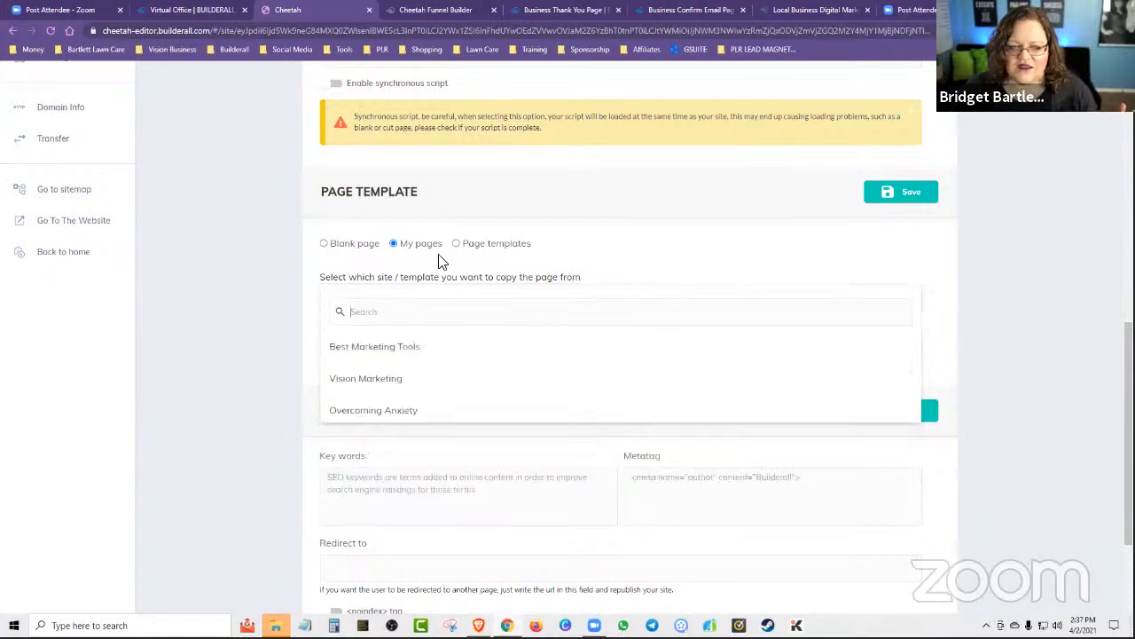
Switch the page source to page templates, search for "agency", and select the Agency Confirm Email Page as the template to copy from.
click(454, 246)
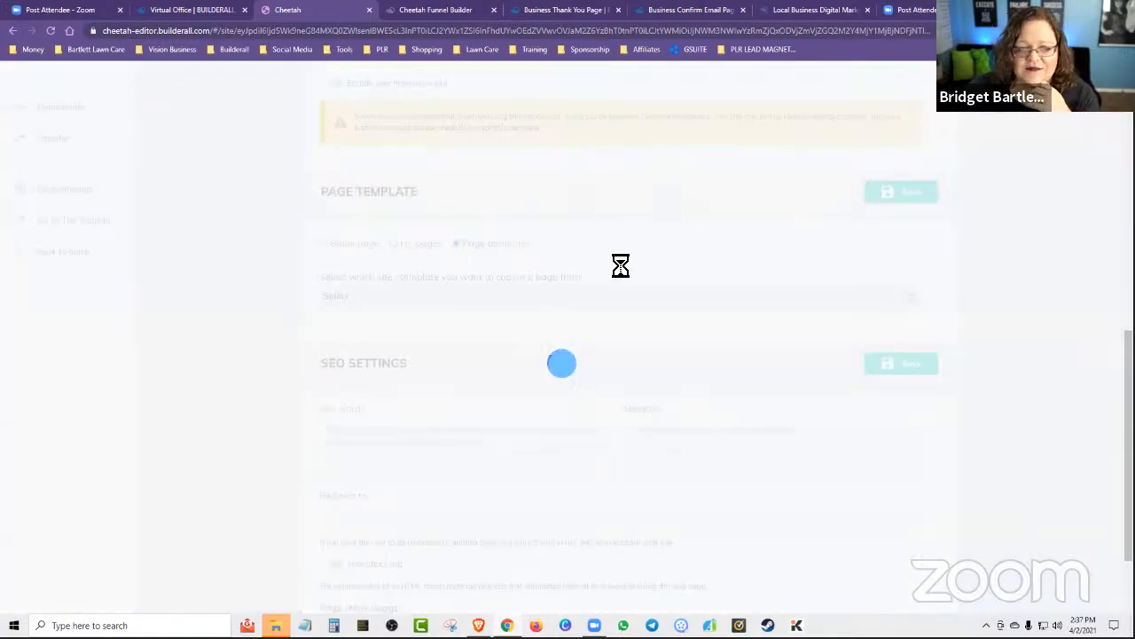
click(527, 297)
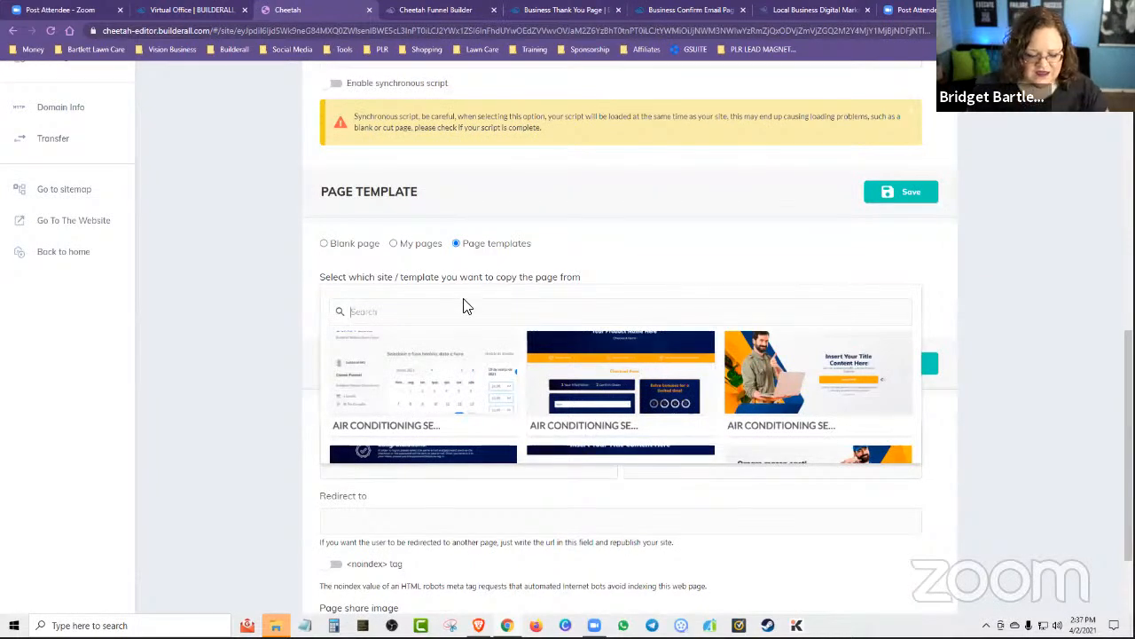
text(agency)
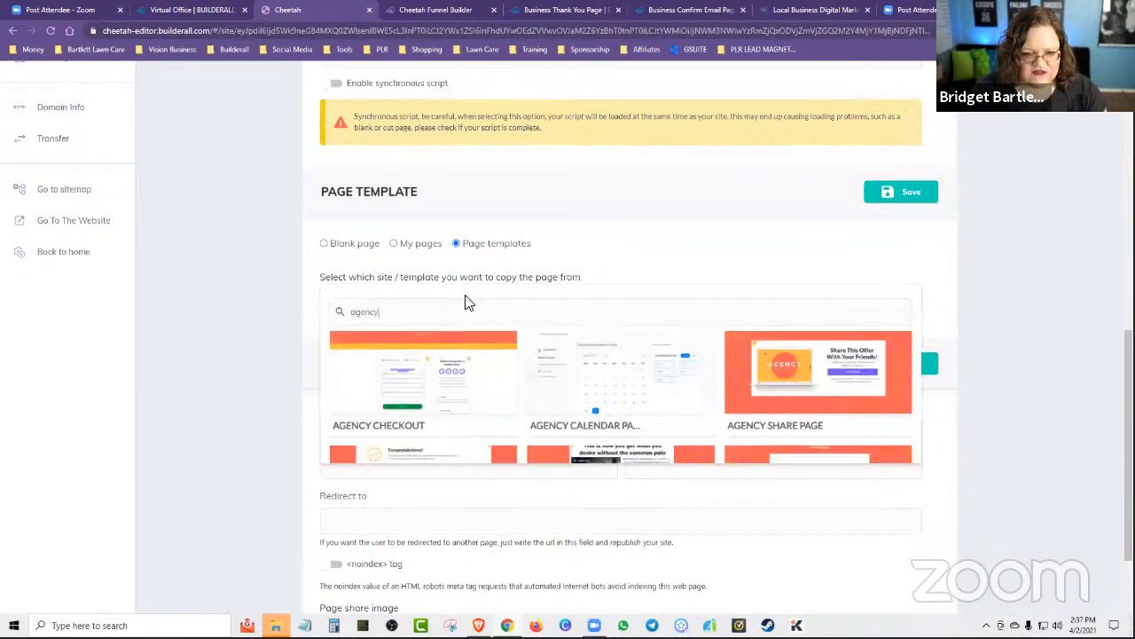
scroll(628, 360, up, 1)
scroll(755, 414, down, 1)
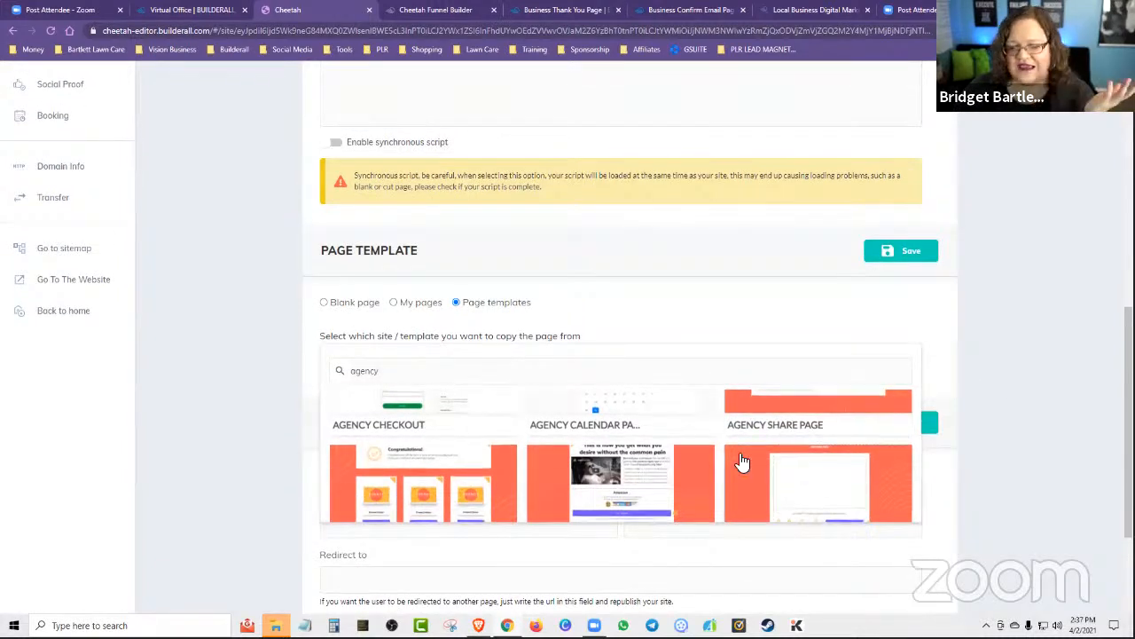
scroll(742, 461, down, 1)
scroll(727, 465, down, 1)
scroll(688, 452, up, 1)
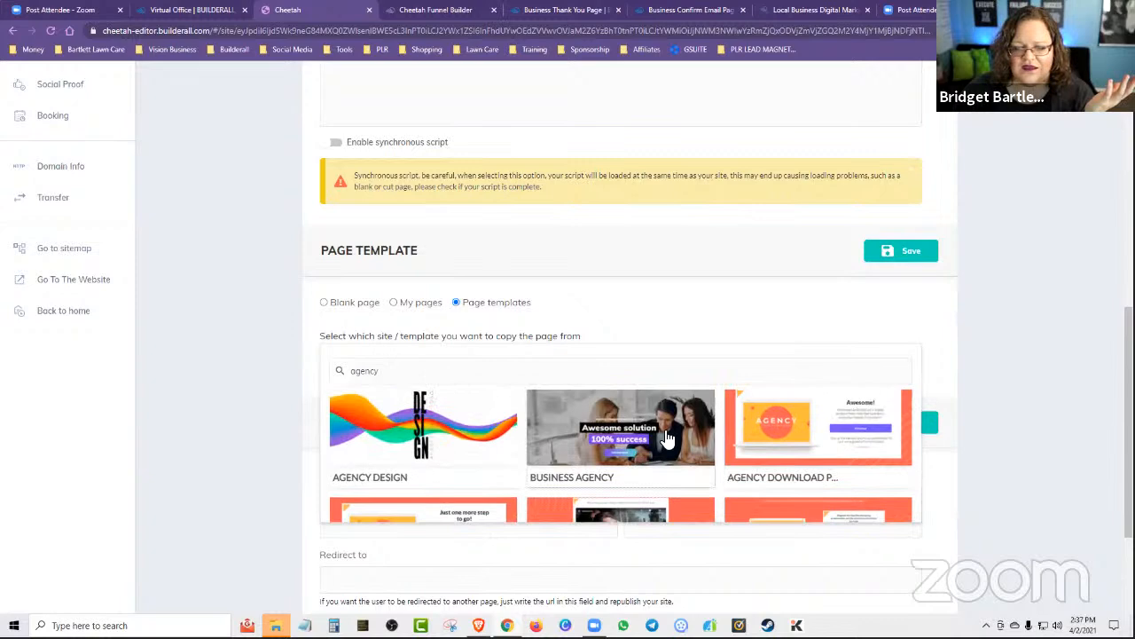
scroll(552, 474, down, 1)
scroll(443, 463, down, 1)
scroll(506, 448, up, 1)
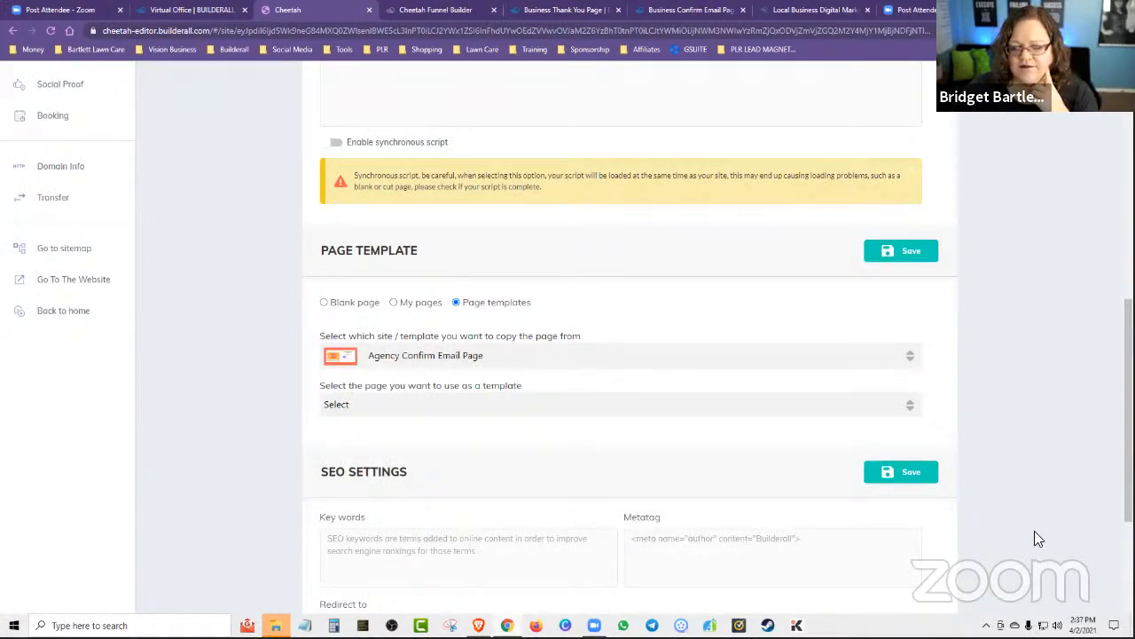
scroll(1034, 530, up, 10)
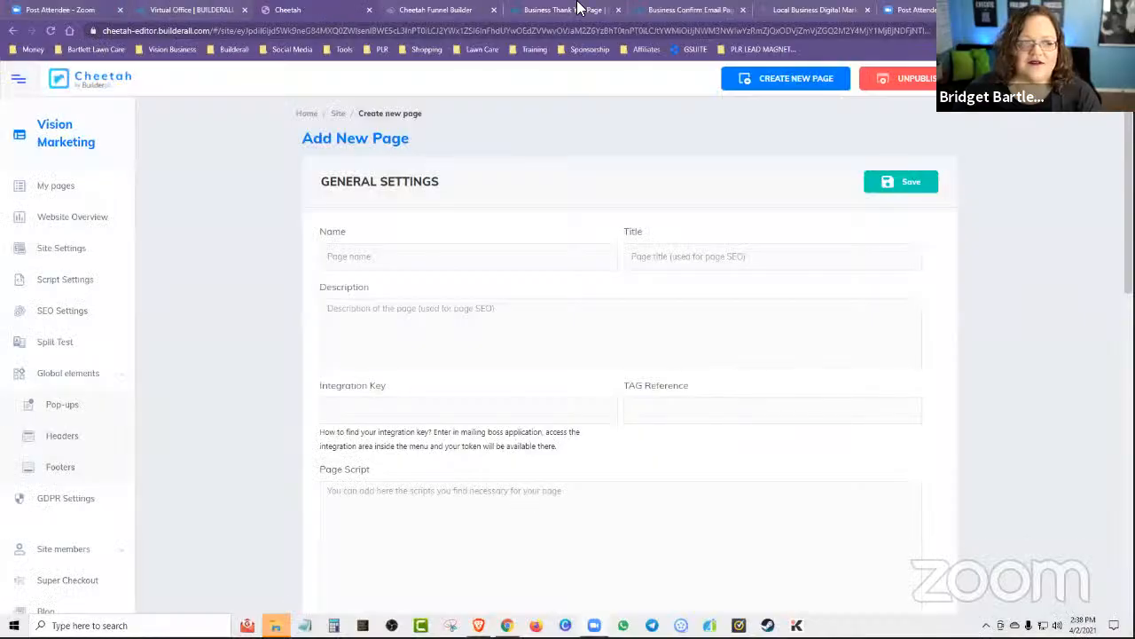
Switch to the Local Business Digital Marketing course and expand its lessons on how to create a lead magnet sales funnel.
click(784, 11)
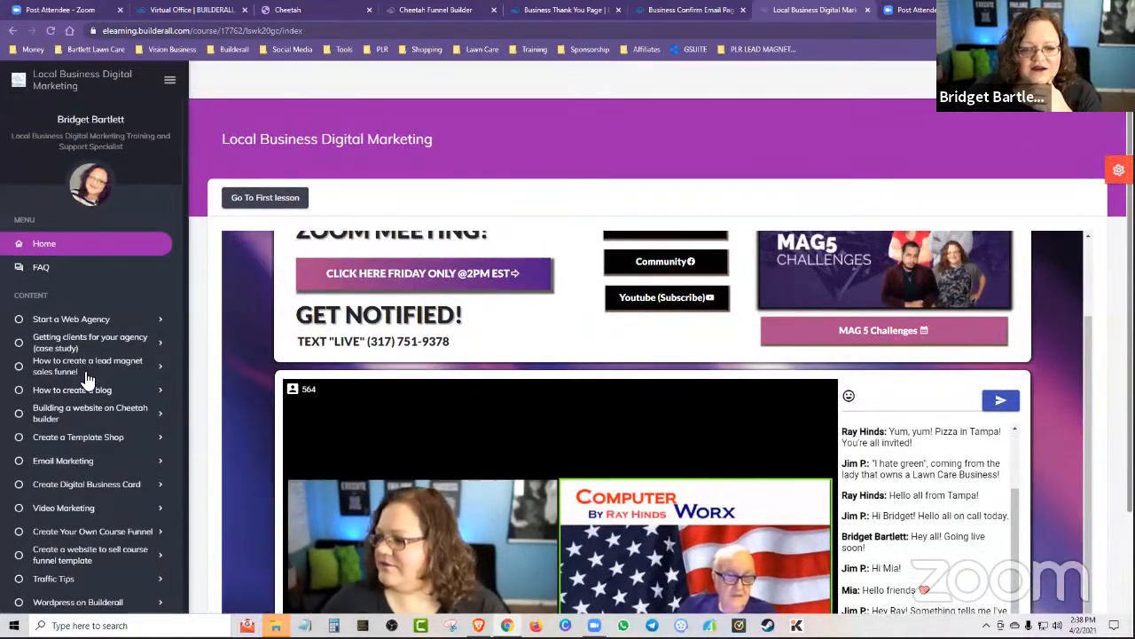
scroll(85, 400, down, 1)
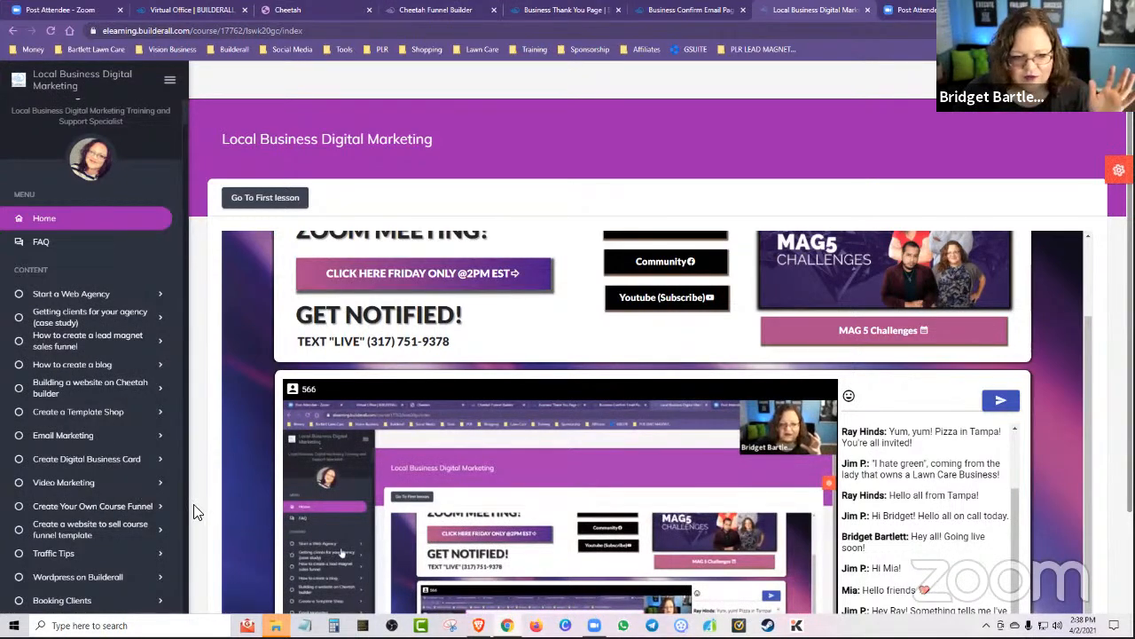
scroll(182, 497, down, 1)
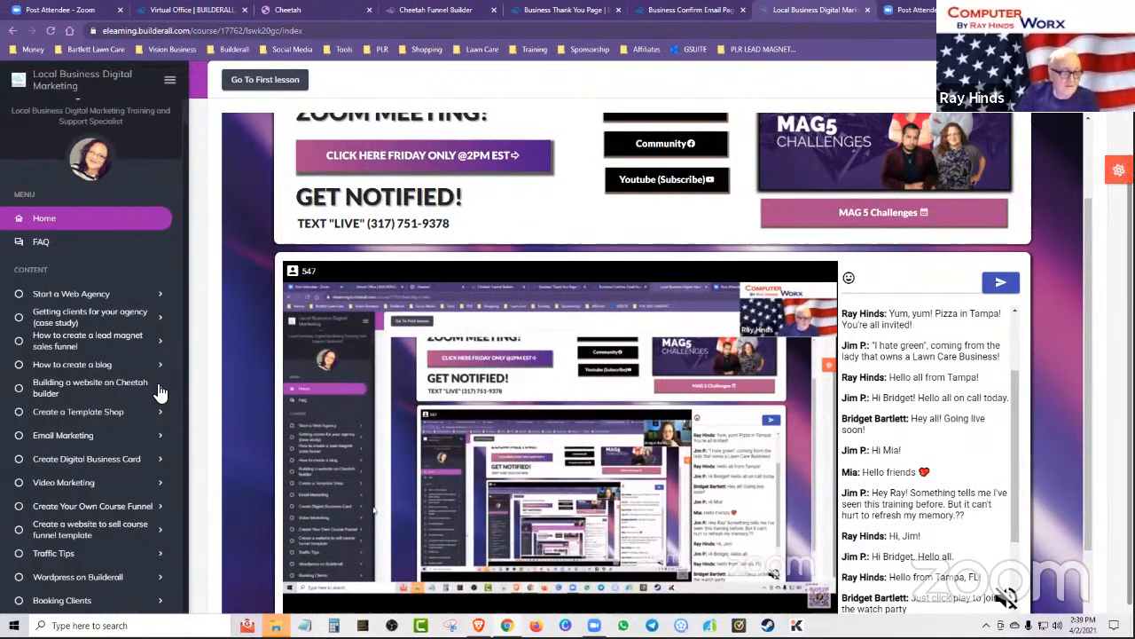
click(155, 345)
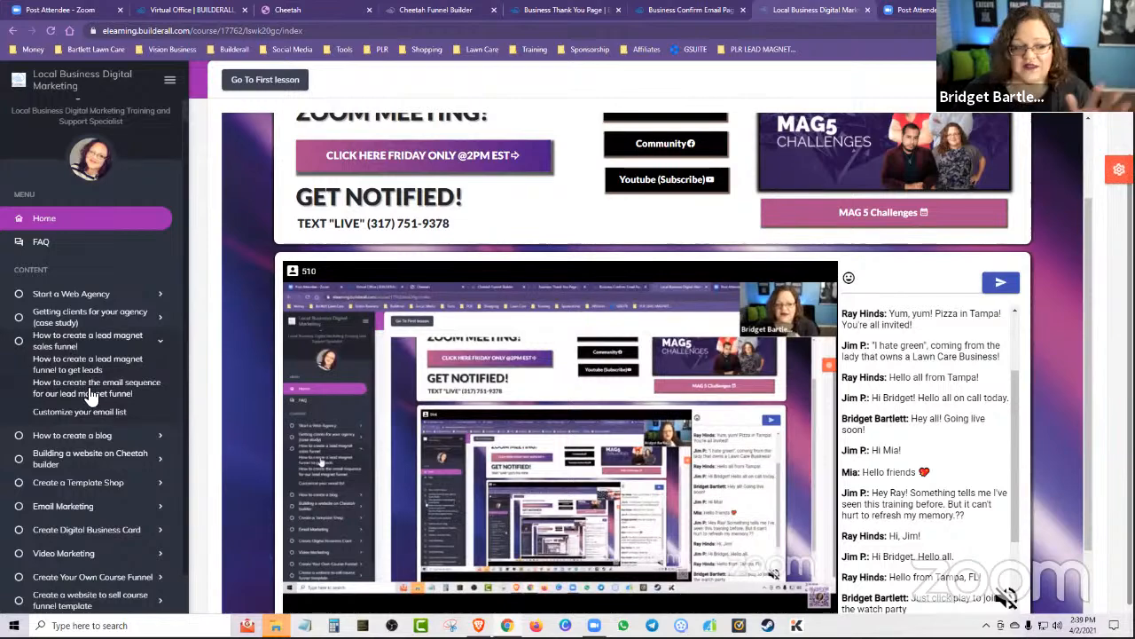
Look through the course lessons on creating a template shop and building a website on Cheetah builder, leaving the Cheetah lessons expanded.
click(73, 460)
scroll(89, 444, down, 5)
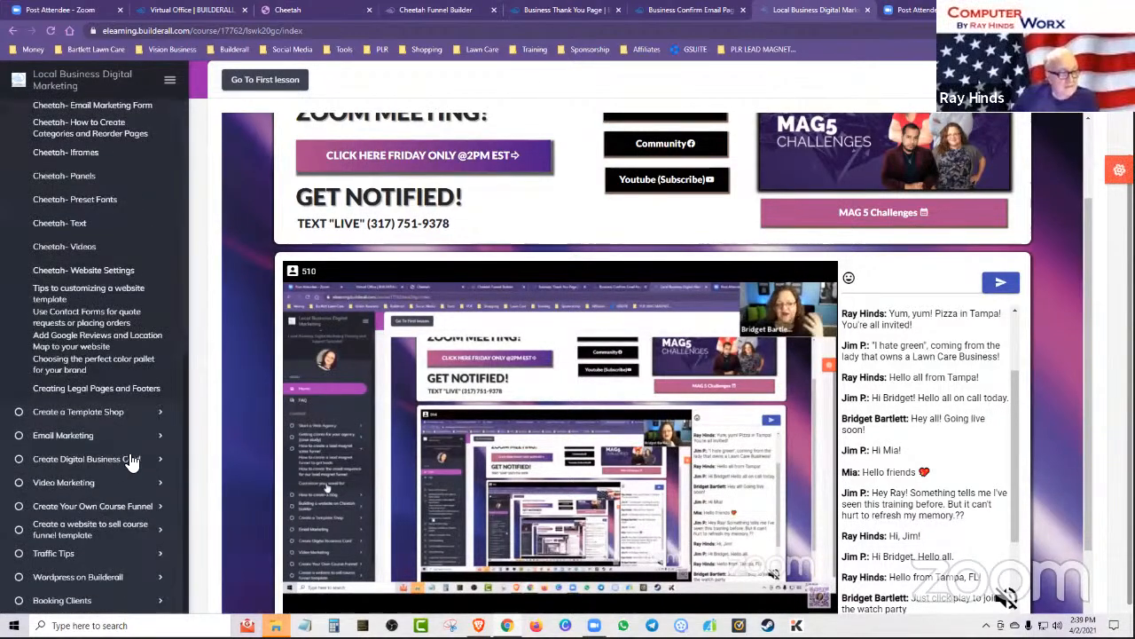
click(84, 412)
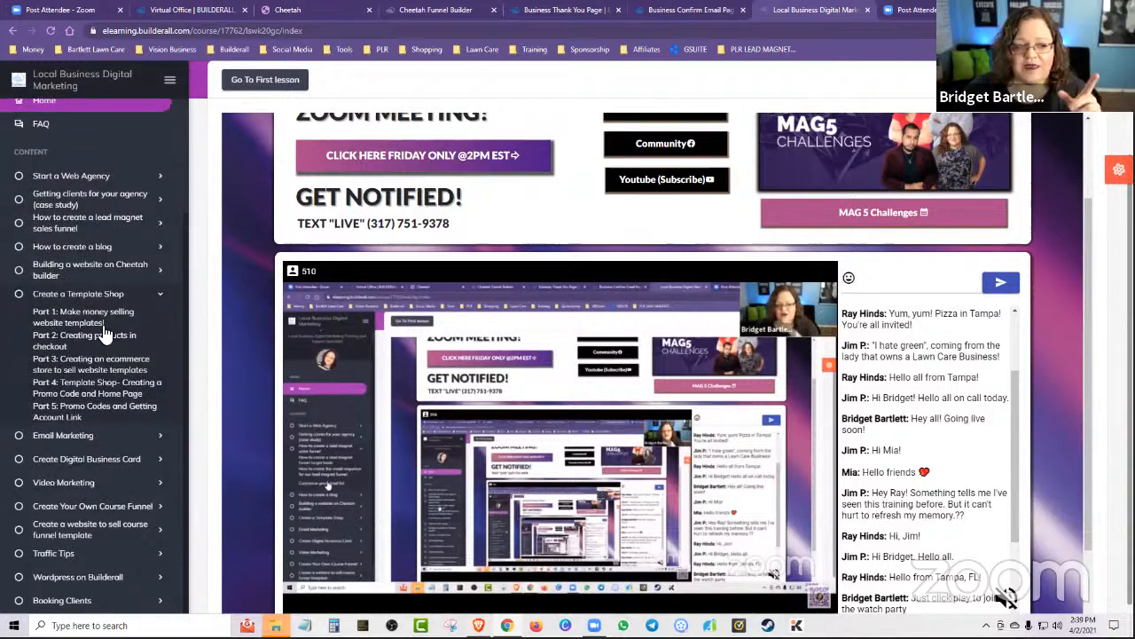
click(98, 275)
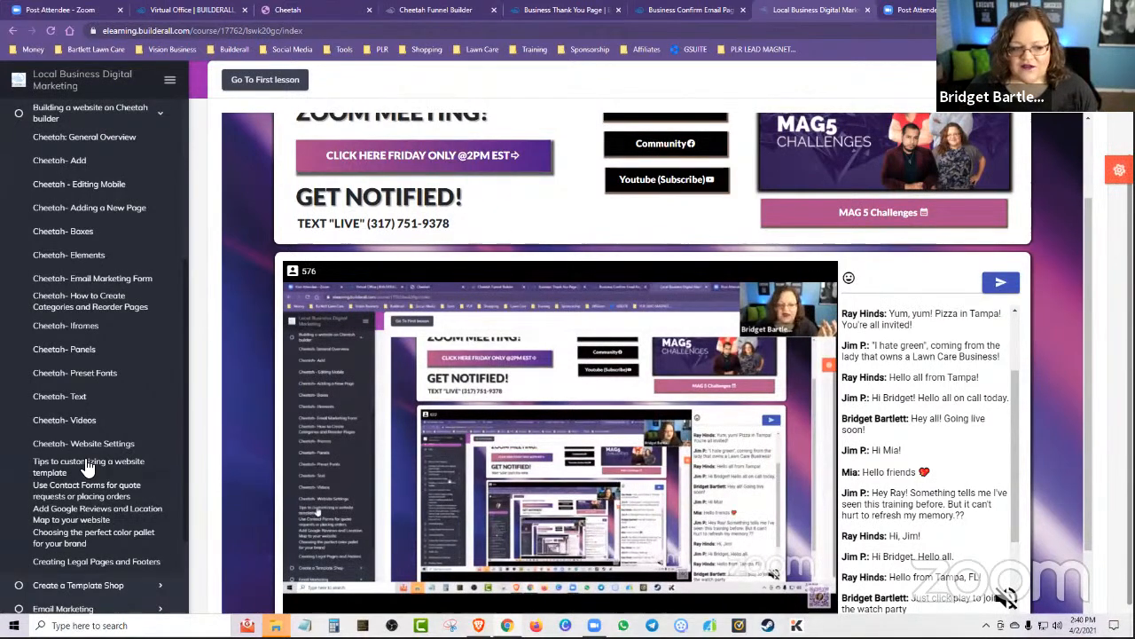
Review the "test" funnel layout, the business Thank You Page preview, and the business Confirm Email Page preview.
click(408, 9)
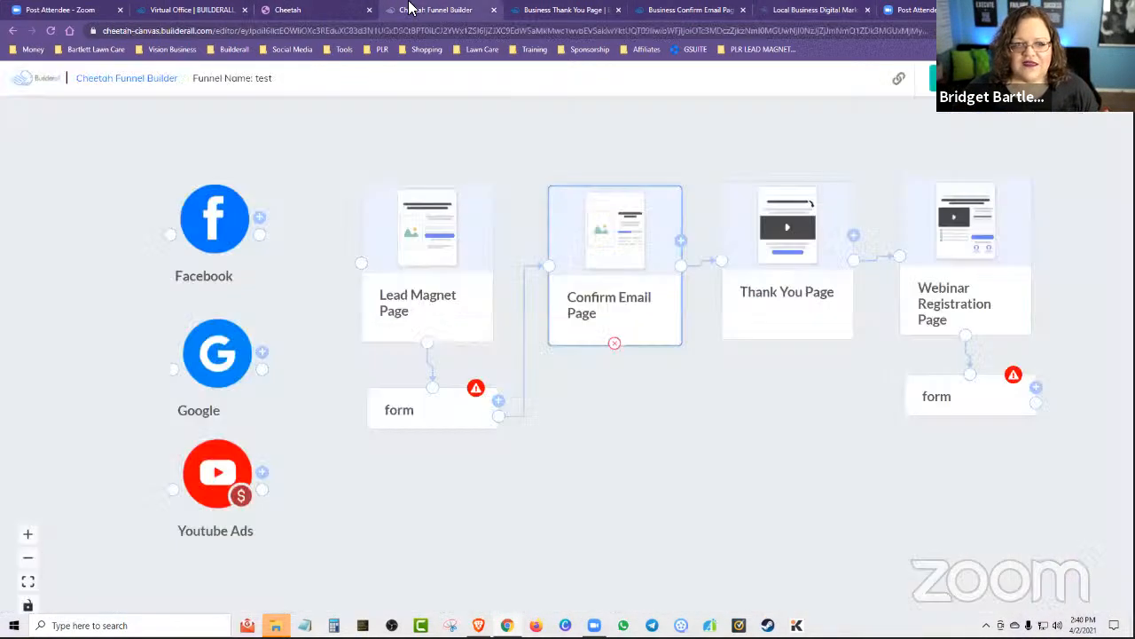
click(568, 9)
scroll(979, 459, down, 2)
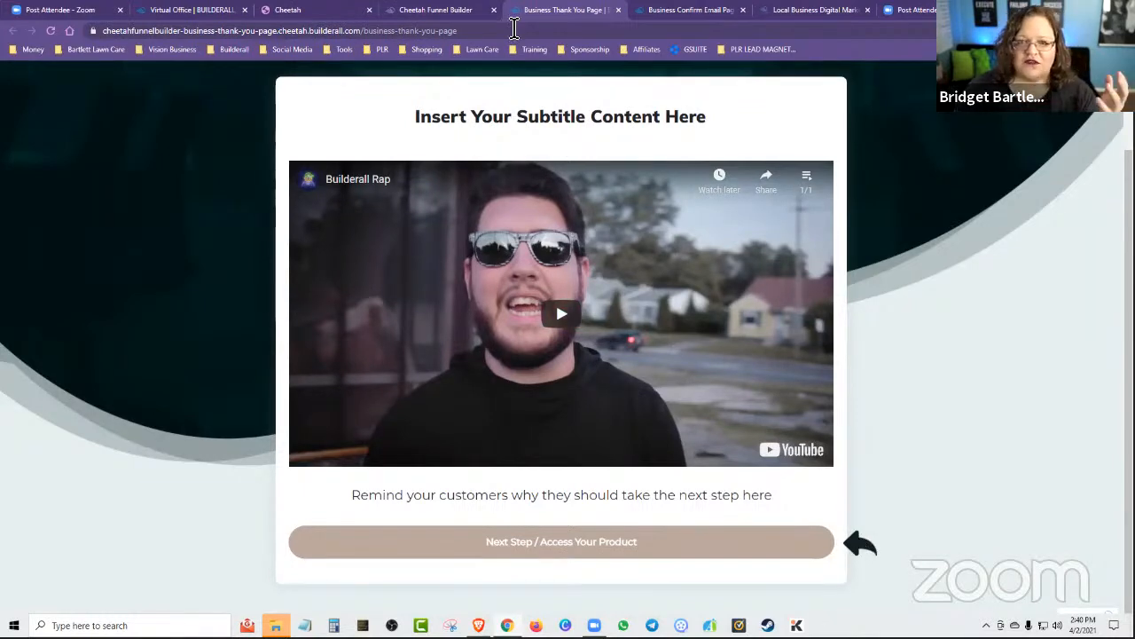
click(671, 9)
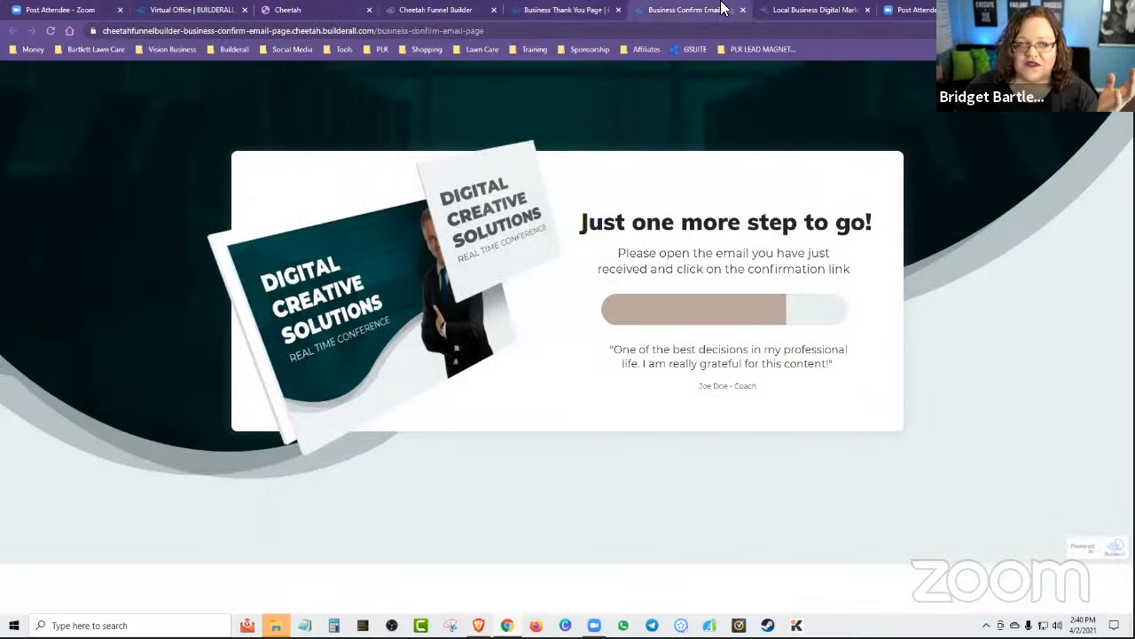
Return to the Local Business Digital Marketing course and look down the lesson list past the Cheetah website lessons.
click(820, 9)
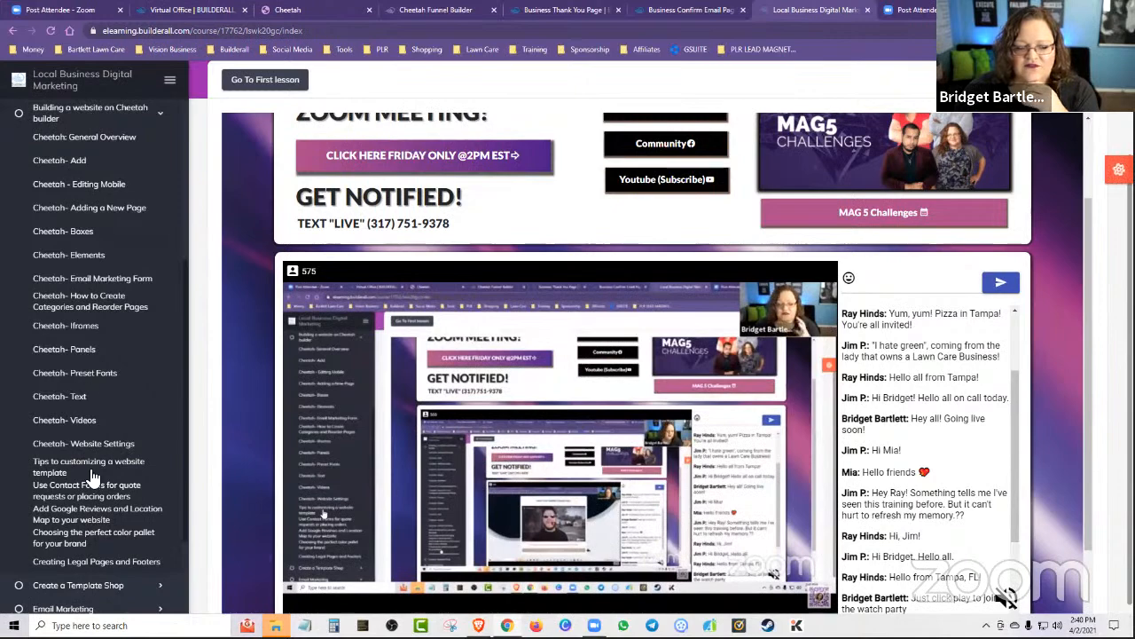
scroll(95, 541, down, 2)
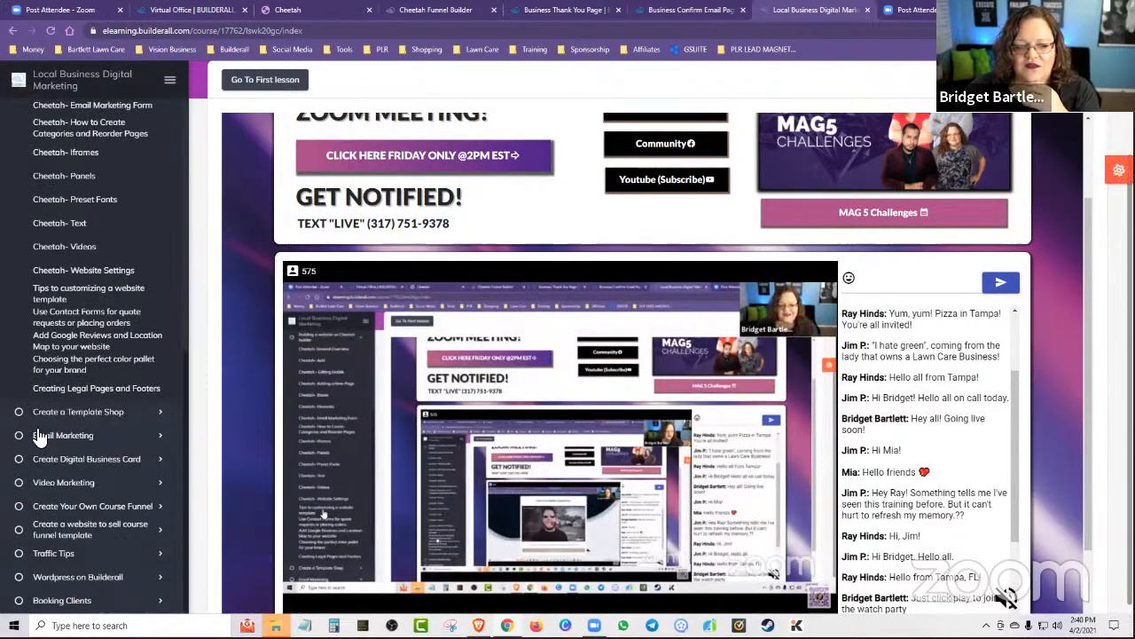
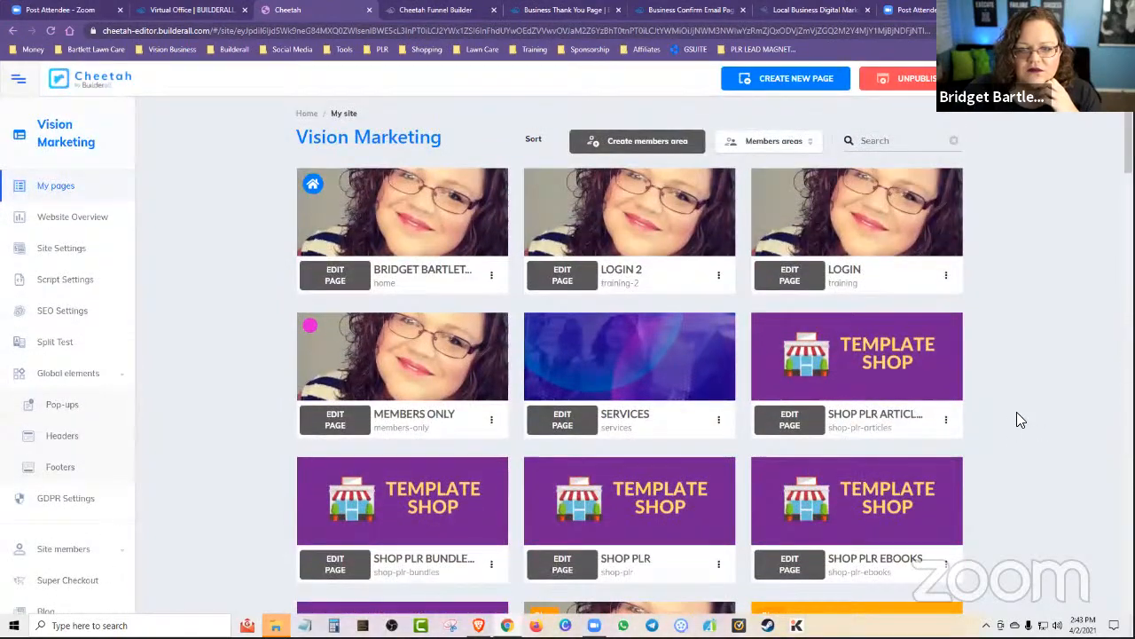
Look through the page list of the Vision Marketing site and reload it.
scroll(1017, 411, down, 15)
scroll(1020, 415, down, 15)
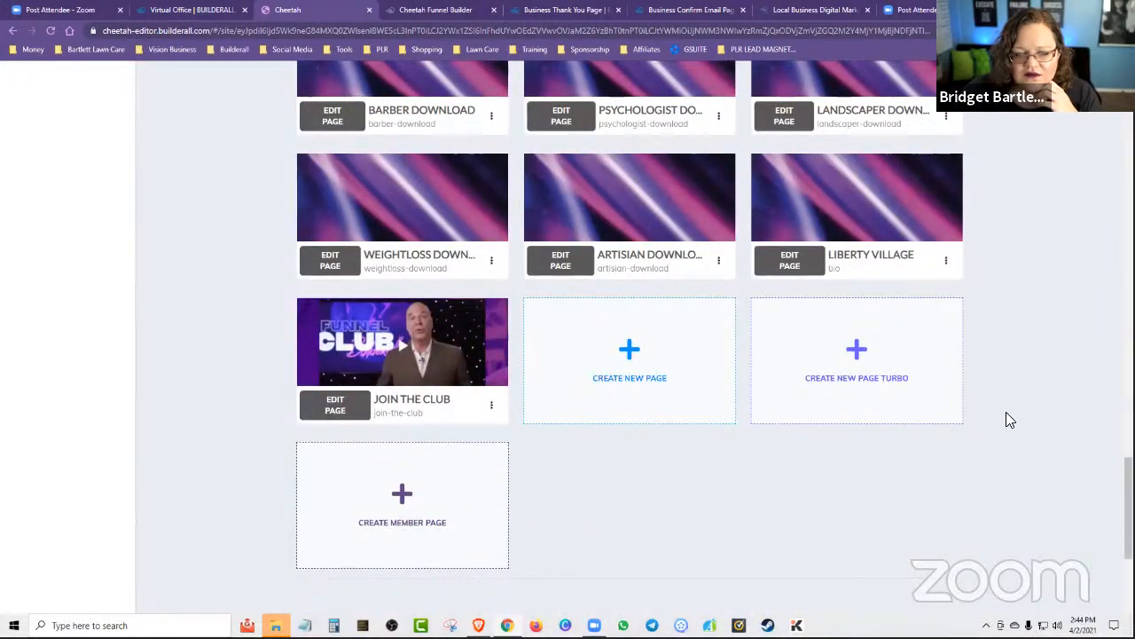
scroll(203, 433, down, 4)
scroll(202, 431, up, 15)
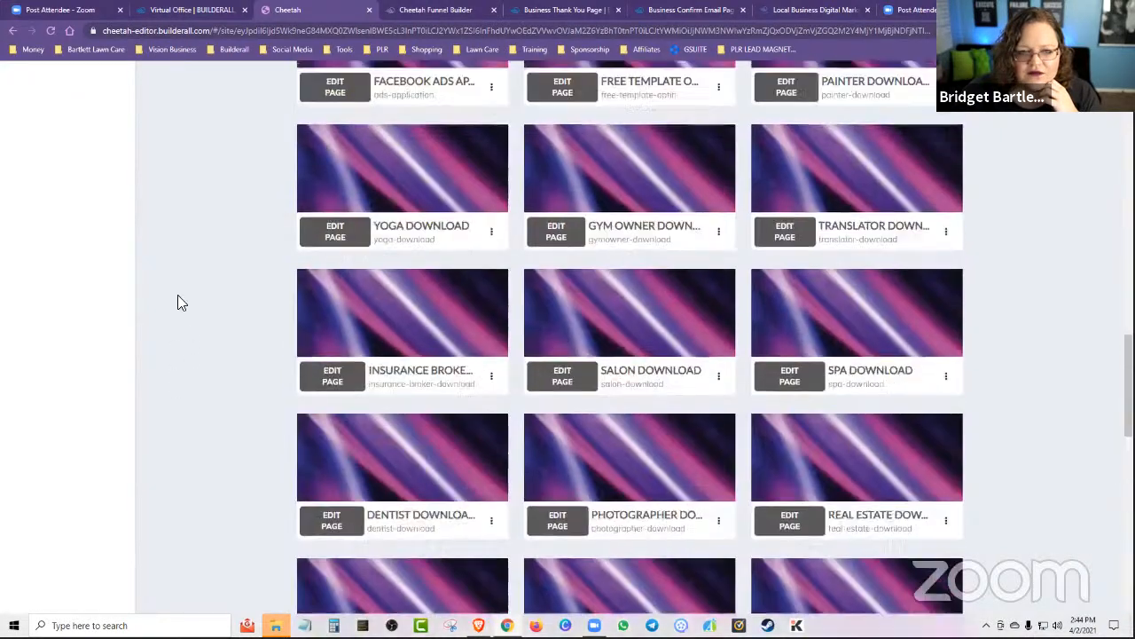
click(50, 31)
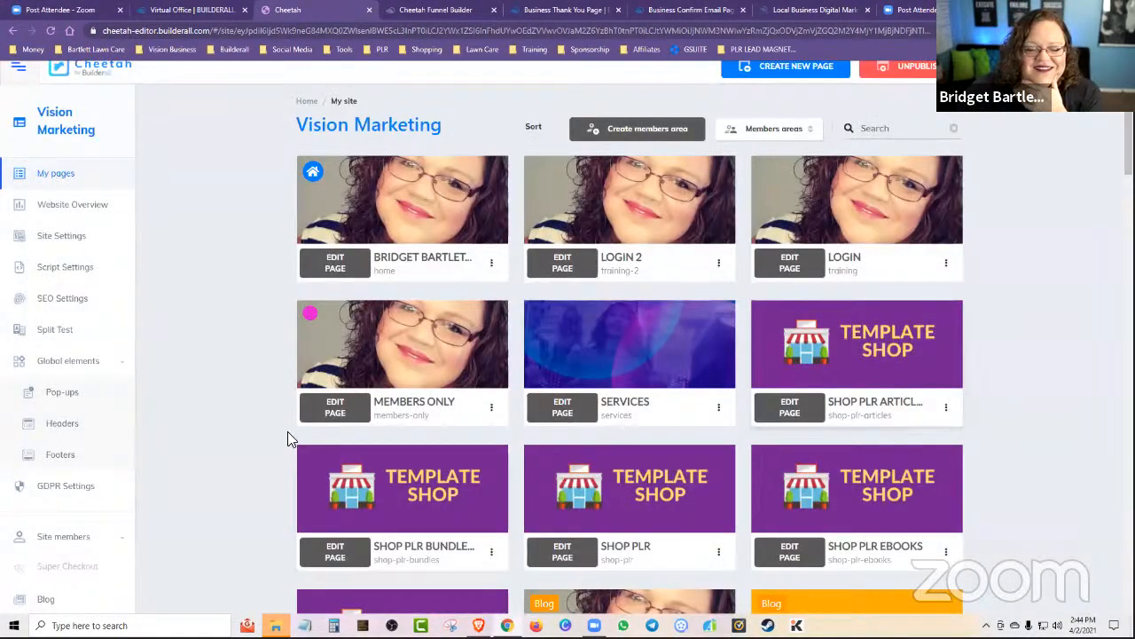
scroll(217, 457, down, 20)
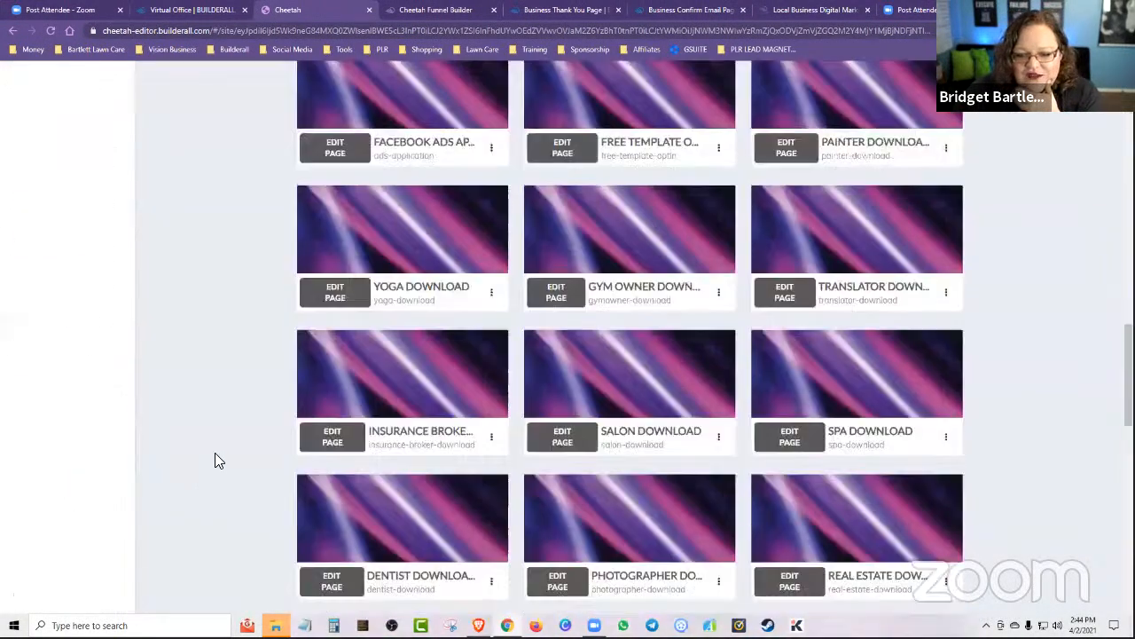
scroll(215, 454, up, 20)
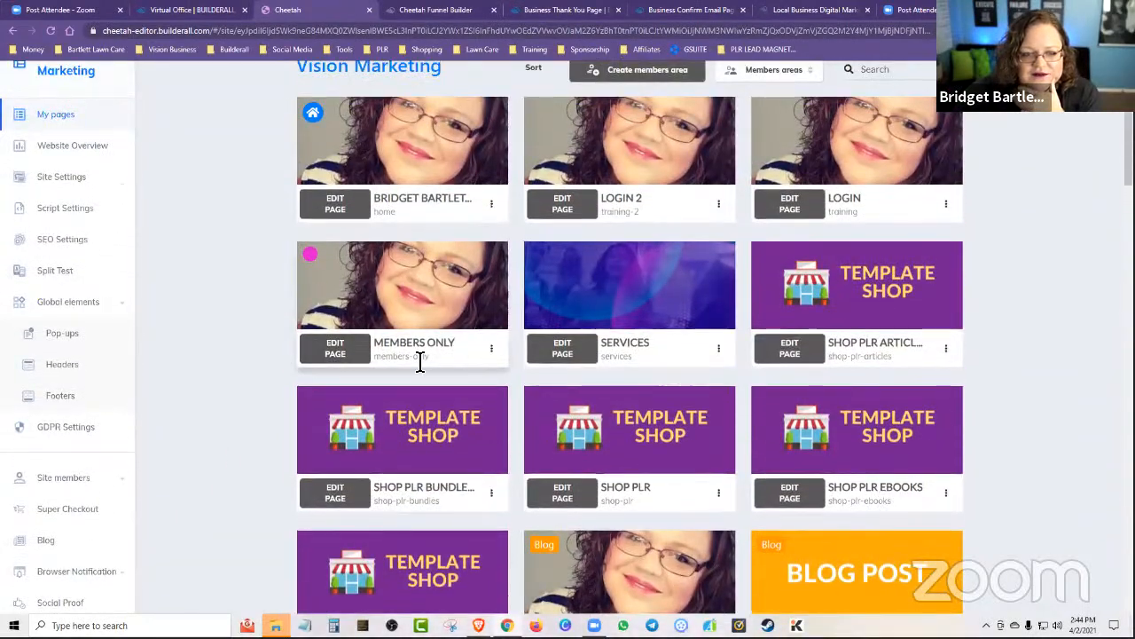
scroll(259, 333, up, 2)
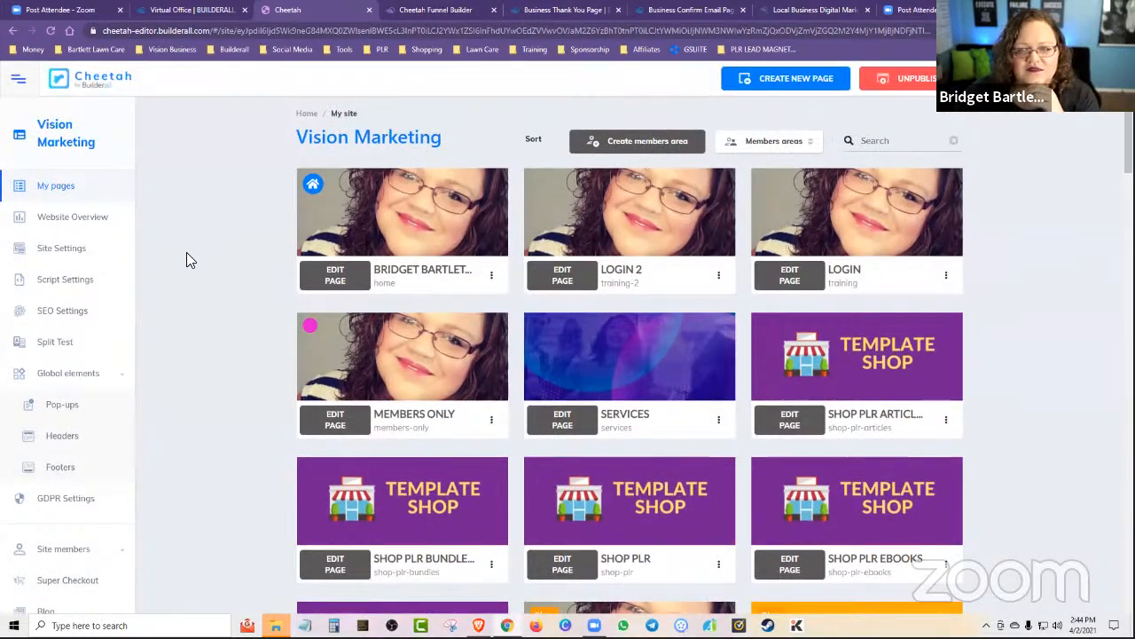
Create a blank page in the Vision Marketing site with the name "test" and the title "test".
click(781, 78)
click(451, 257)
text(etst)
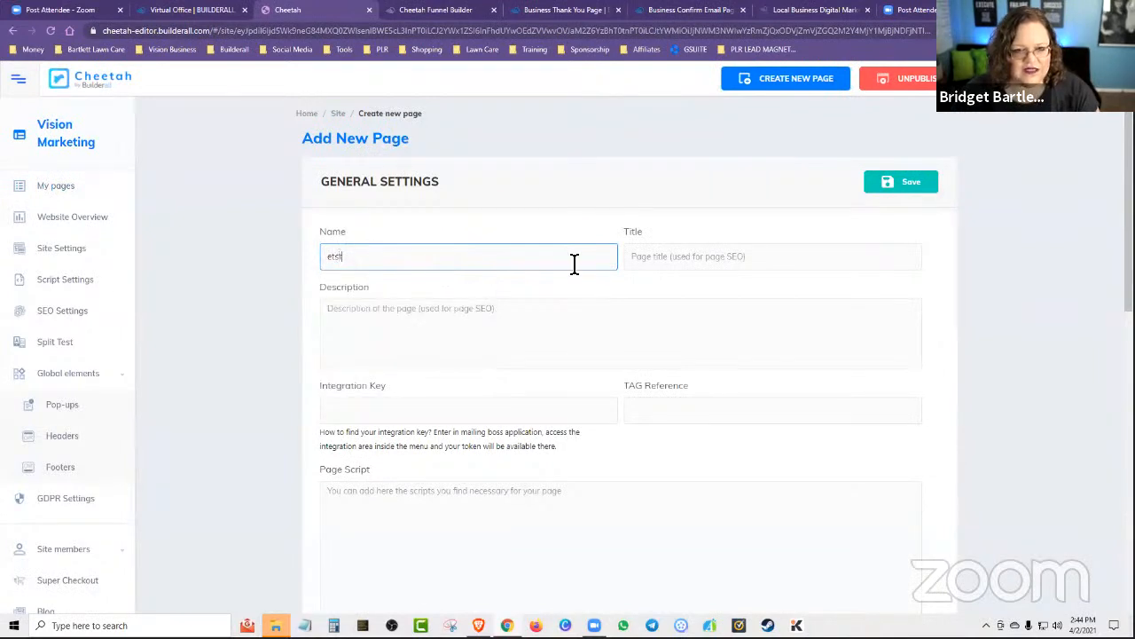
text(e)
click(666, 257)
text(test)
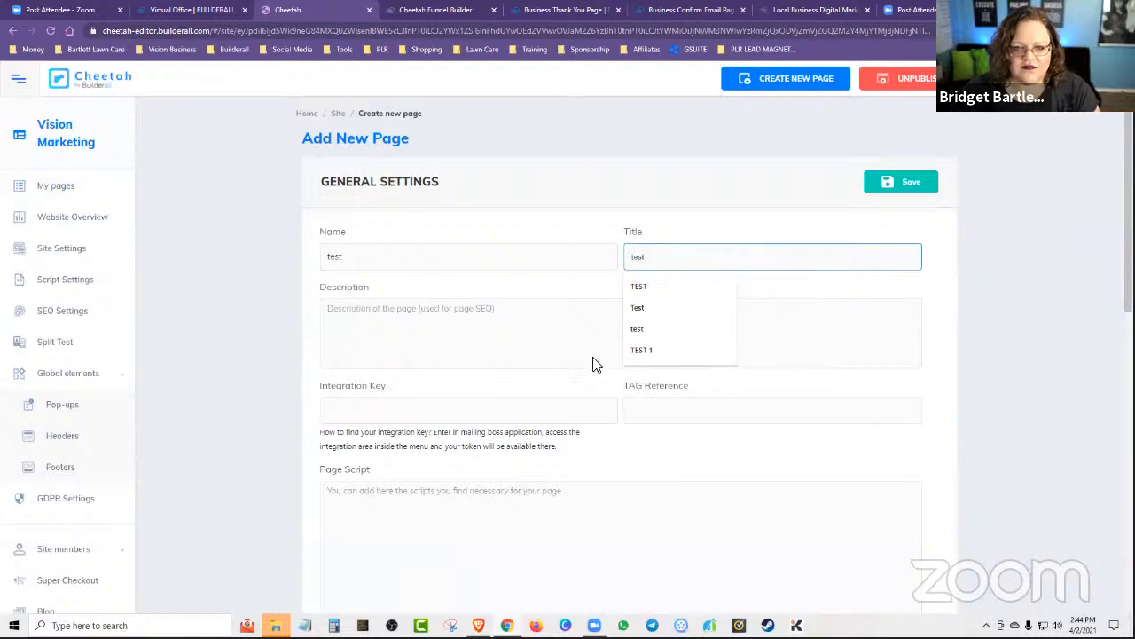
scroll(517, 467, down, 2)
scroll(518, 467, down, 4)
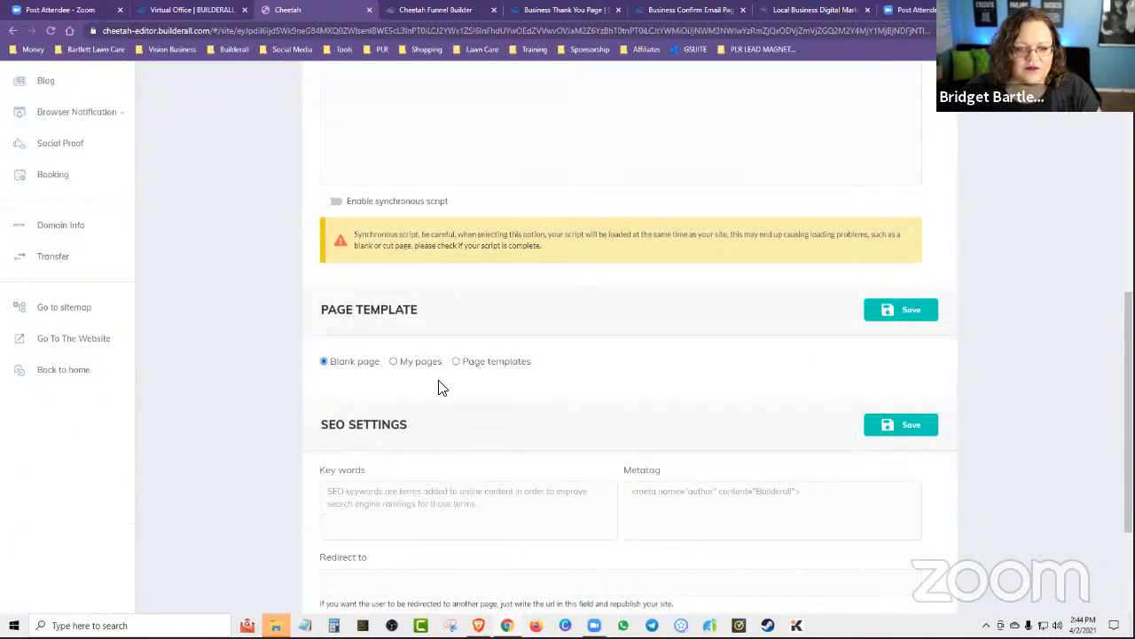
click(894, 313)
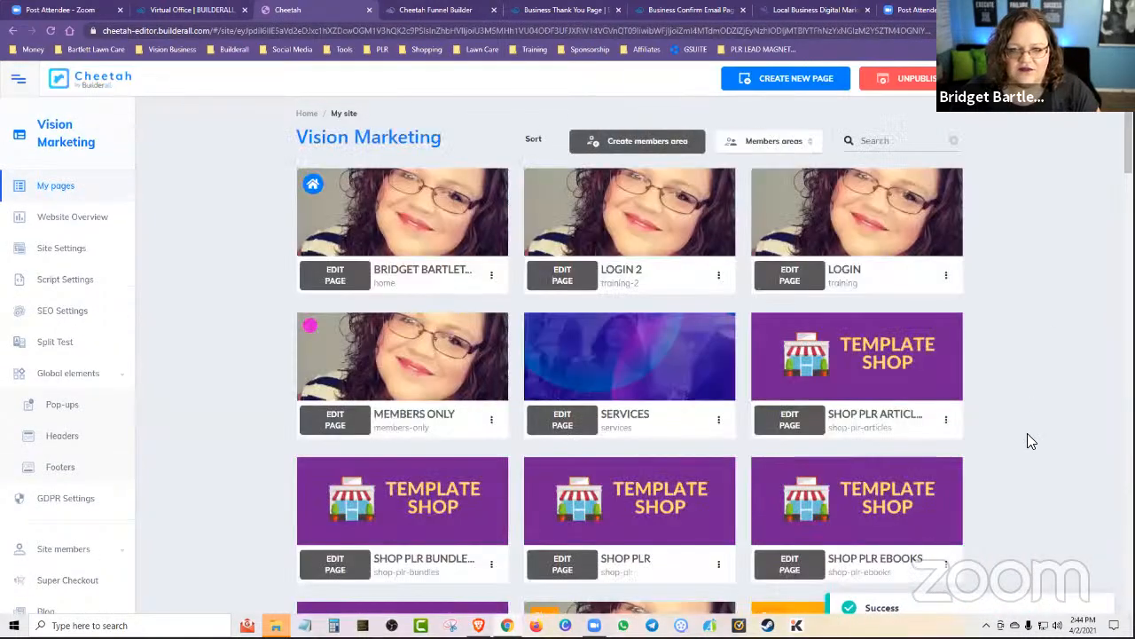
Open the new test page in the editor and add a blank panel to it.
scroll(1026, 430, down, 15)
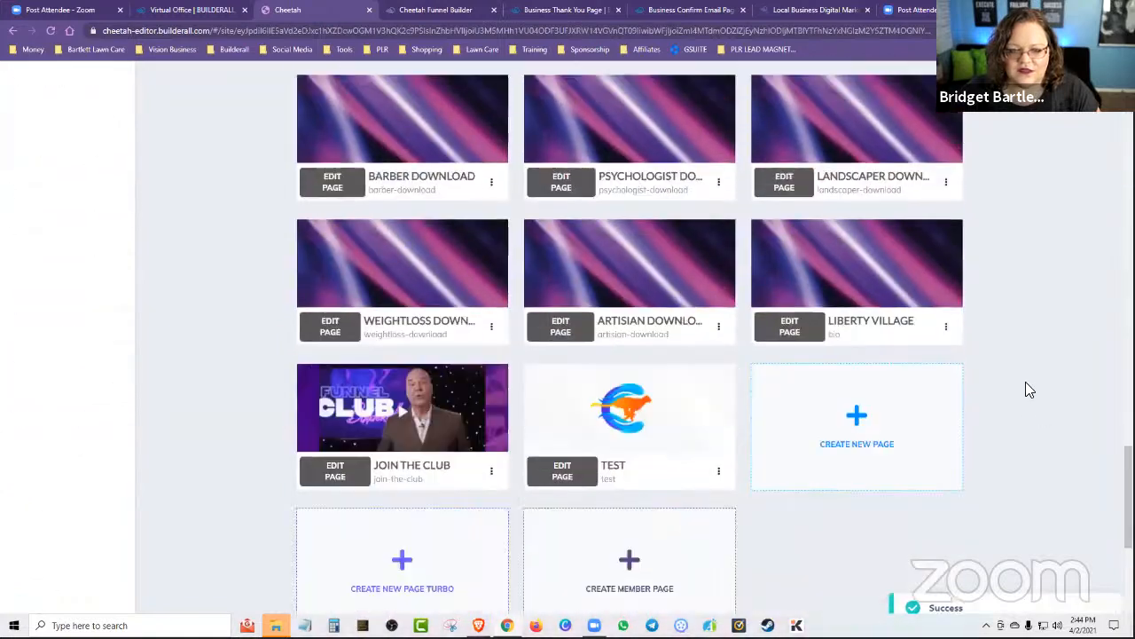
scroll(1024, 387, down, 4)
scroll(552, 329, up, 2)
click(550, 330)
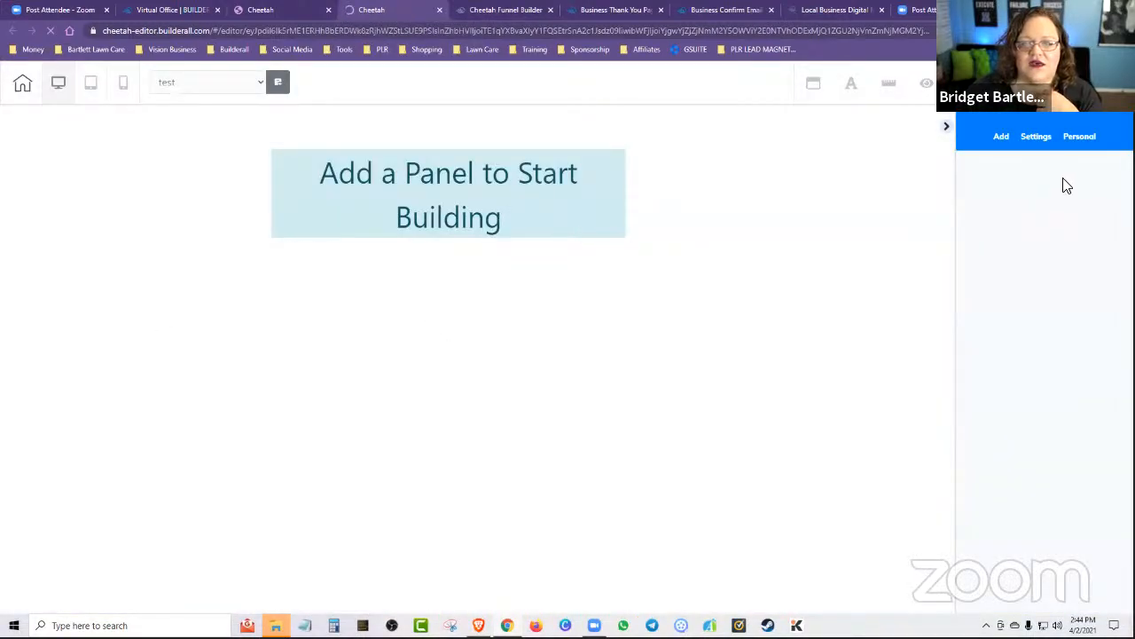
click(1000, 139)
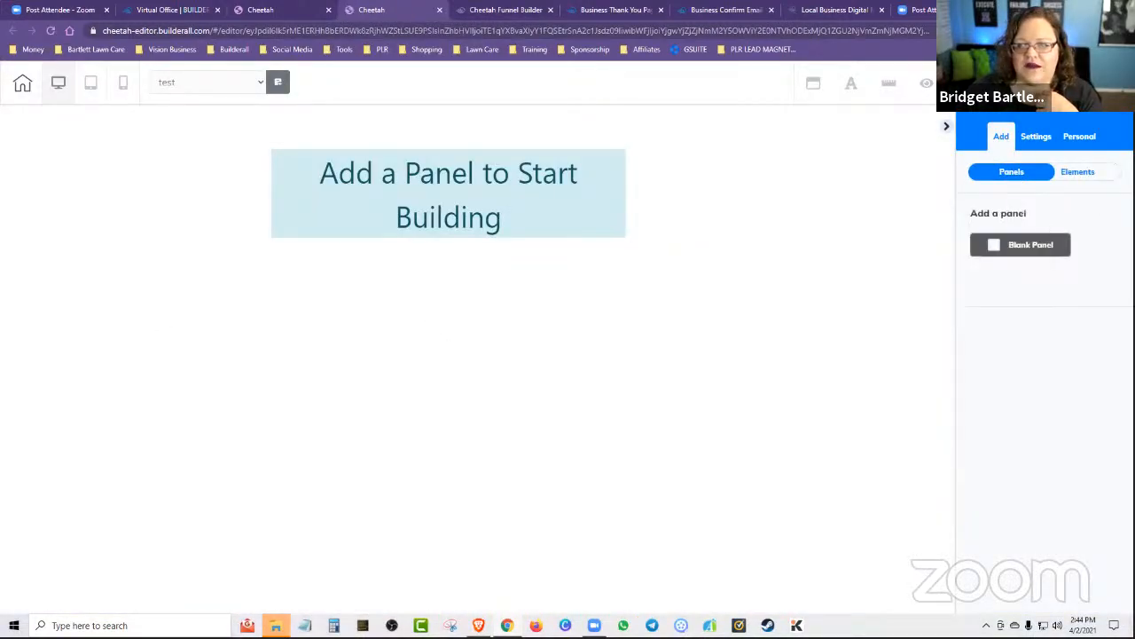
click(1026, 245)
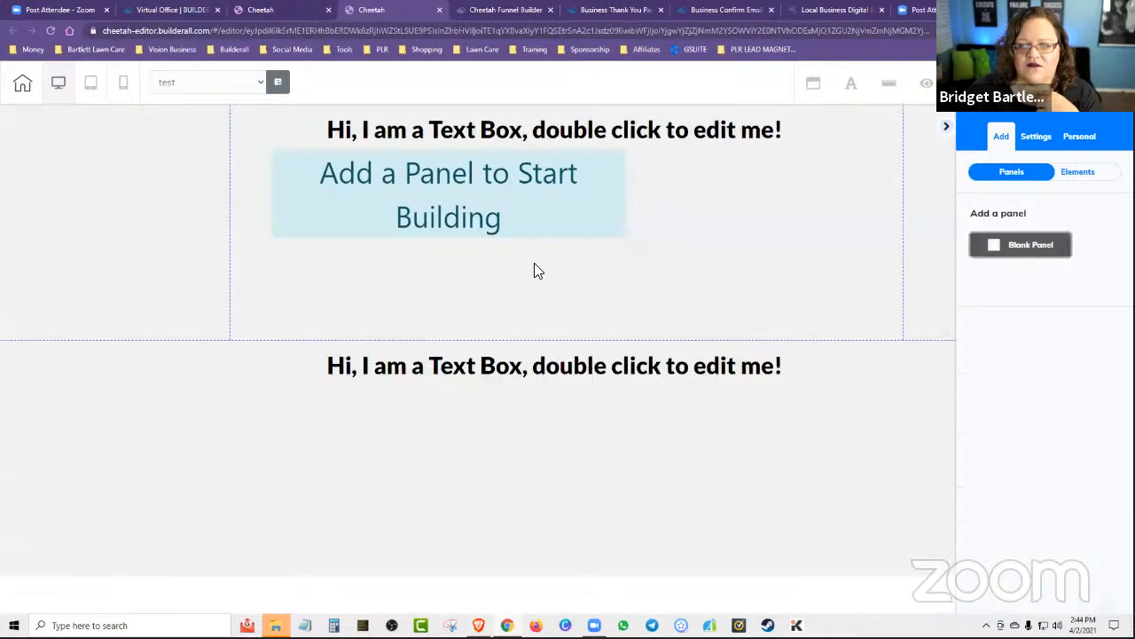
Delete the lower duplicate panel and stretch the remaining panel down to about twice its height.
click(586, 424)
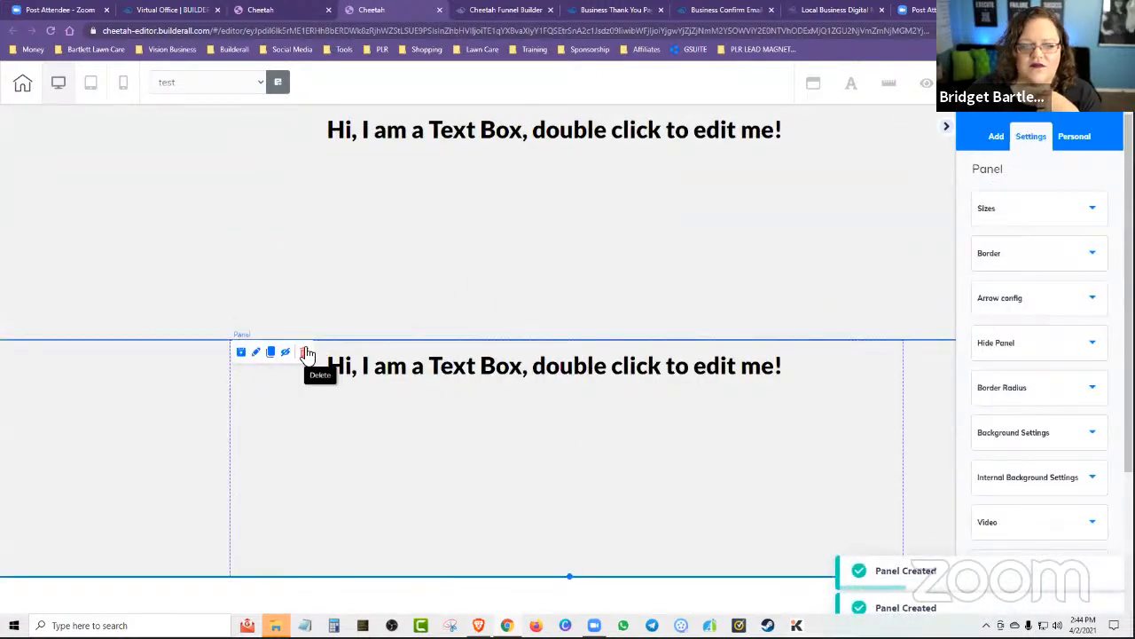
click(303, 353)
click(687, 382)
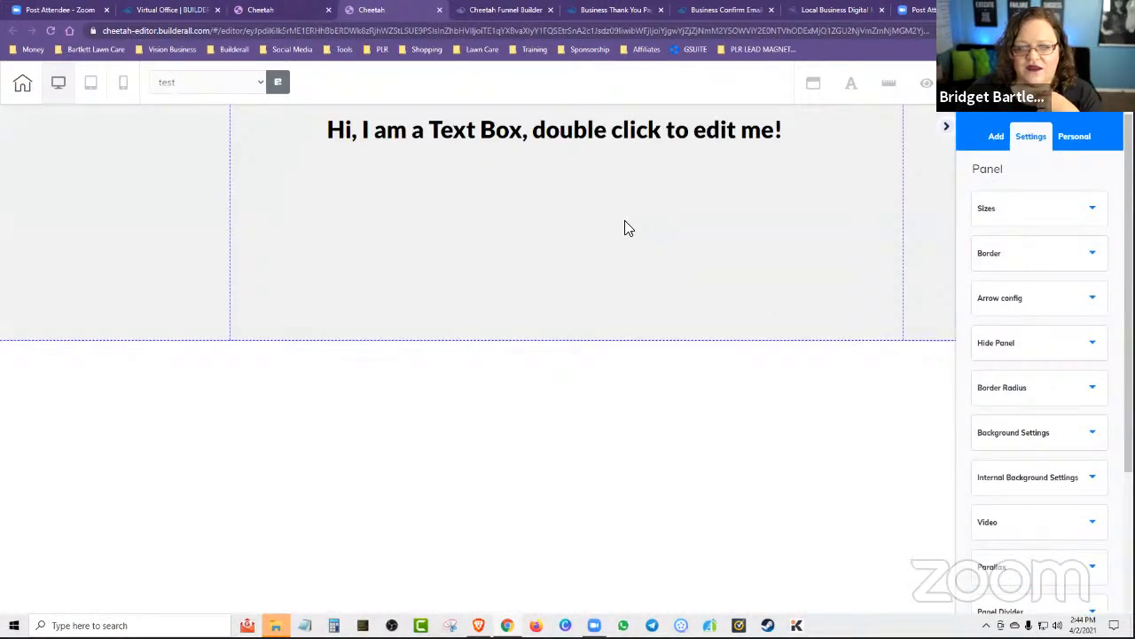
drag(570, 340, 585, 607)
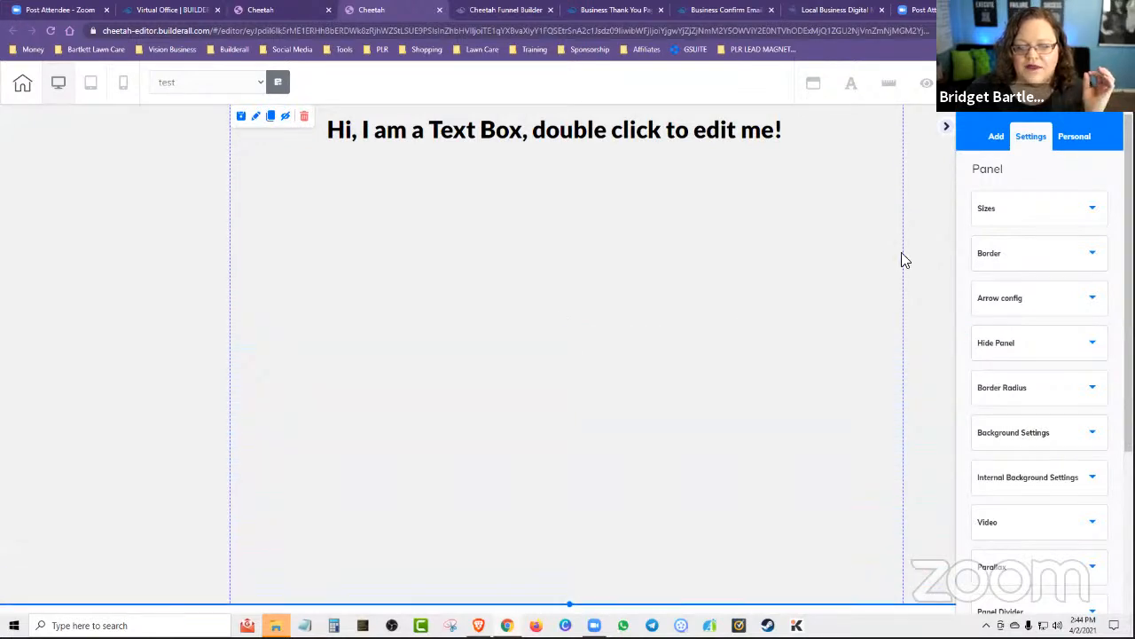
Add a green "Register Now" button element in the middle of the panel, below the text box.
click(997, 139)
click(1084, 176)
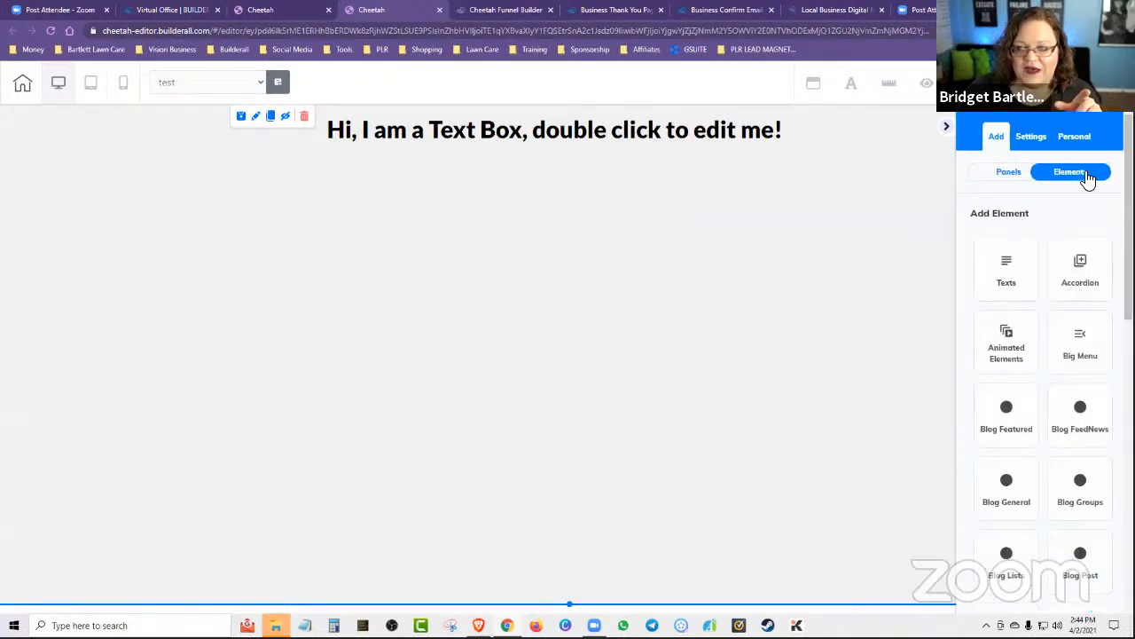
scroll(1020, 454, down, 3)
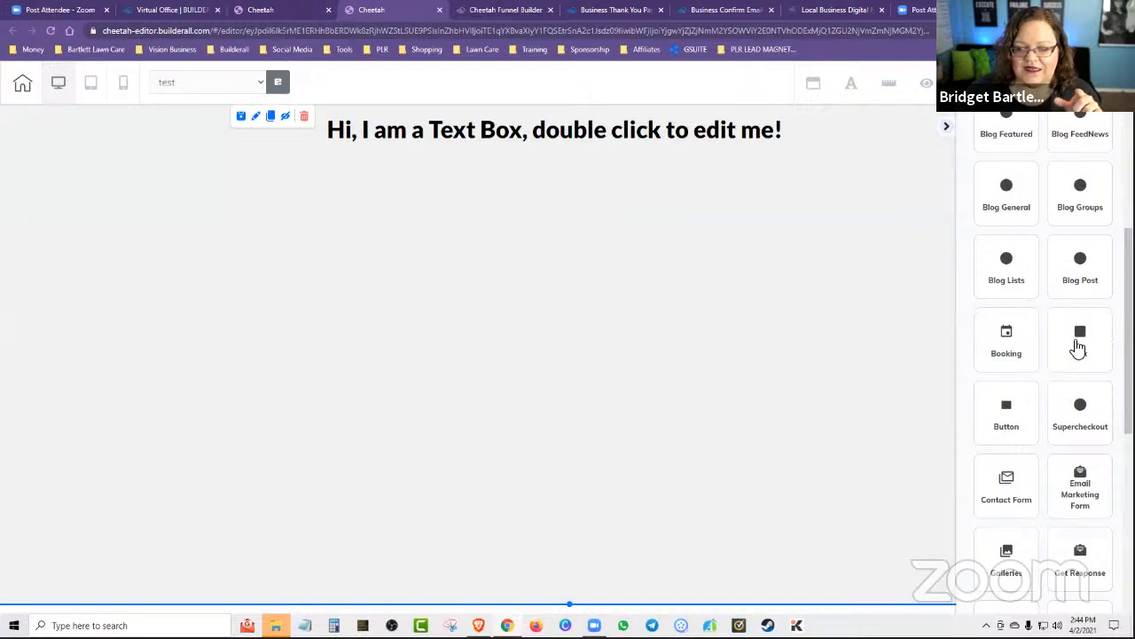
click(1006, 413)
drag(1063, 316, 546, 297)
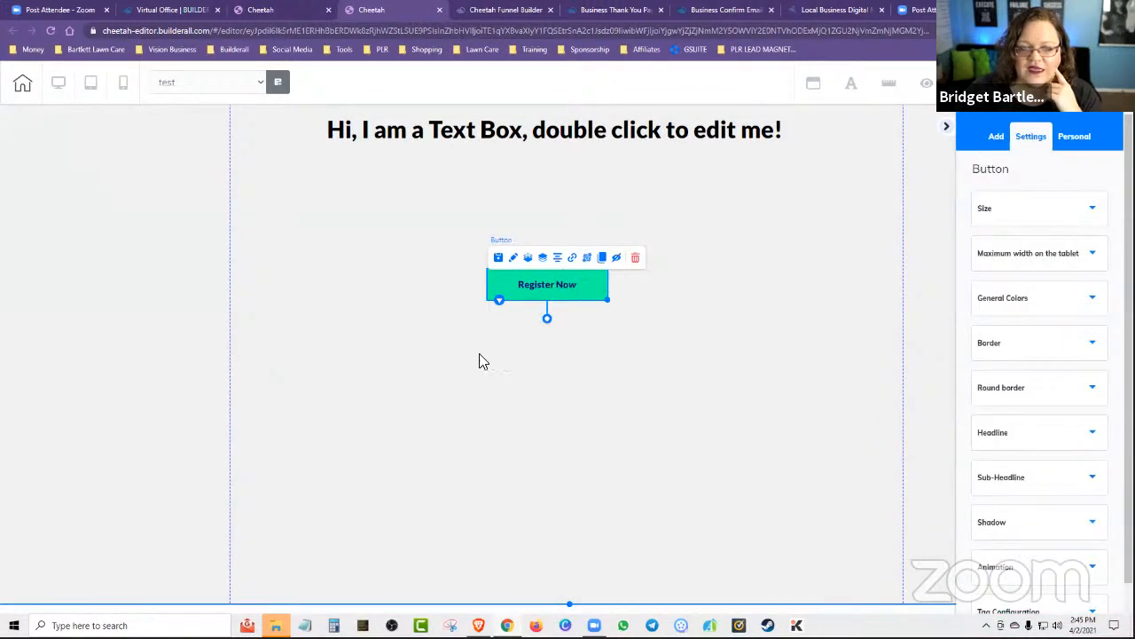
Link the button to the site members Register action for the Members Only area, redirecting to Facebook Ads Application.
click(574, 258)
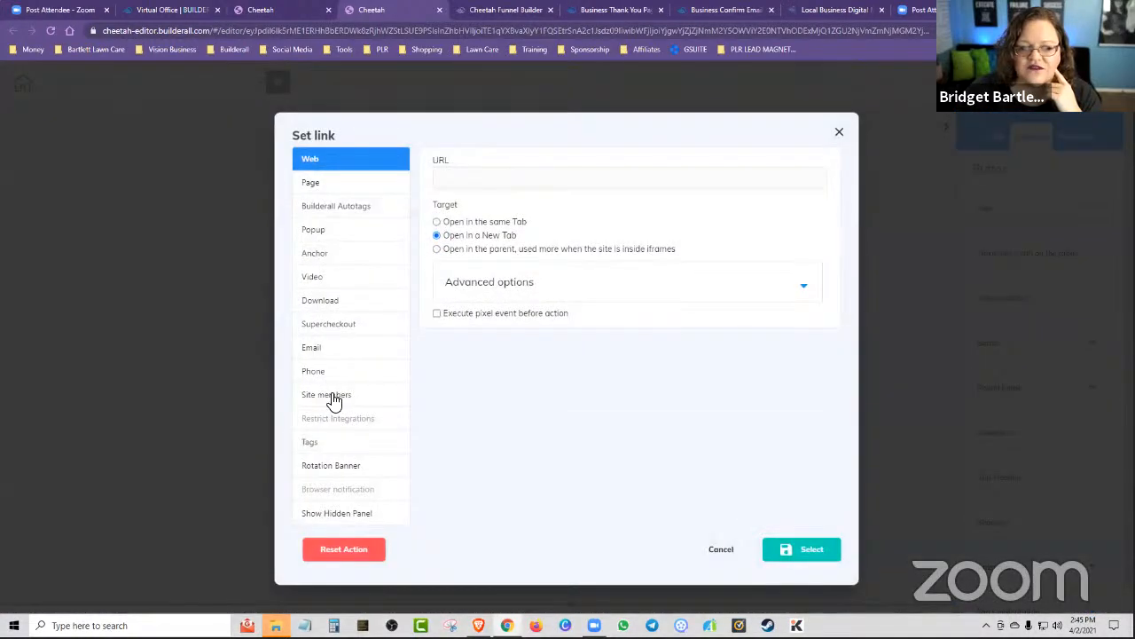
click(337, 397)
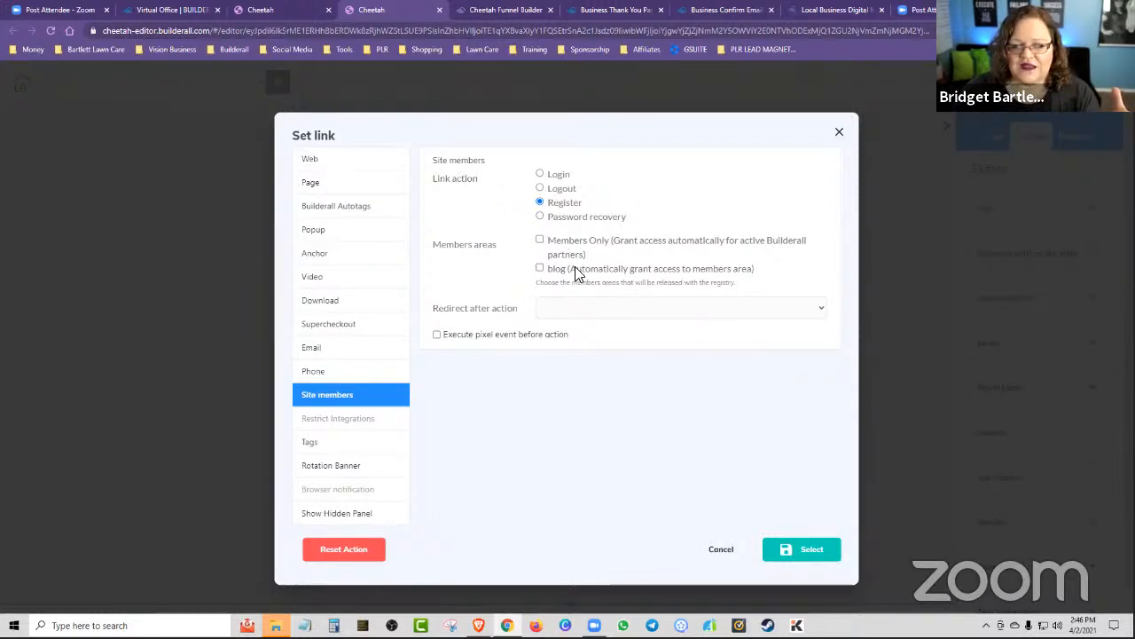
click(539, 240)
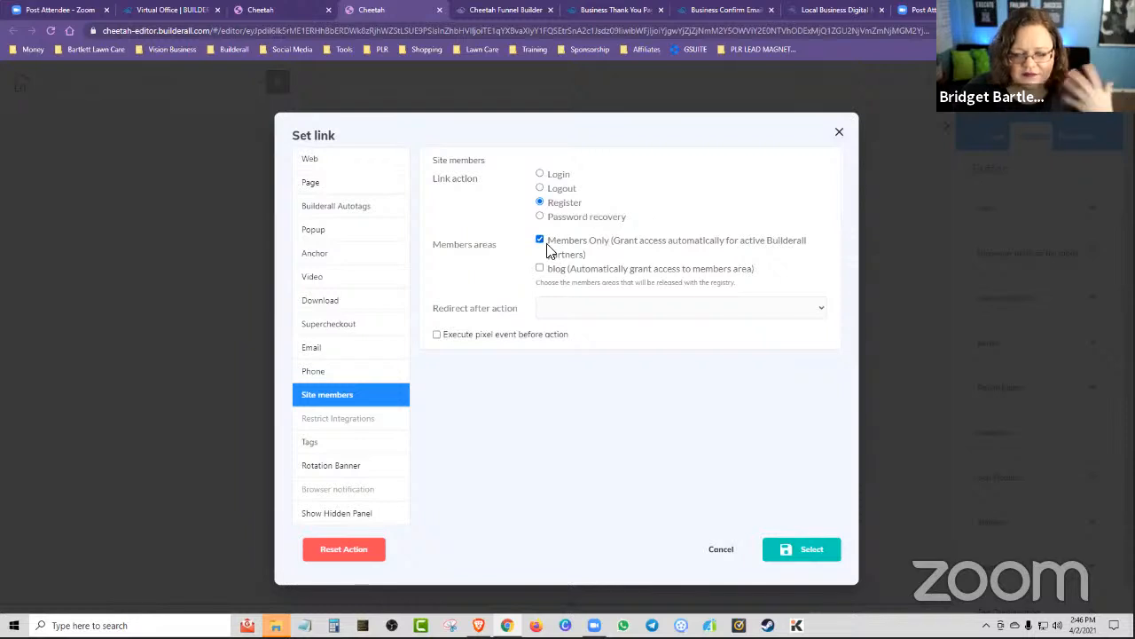
click(591, 310)
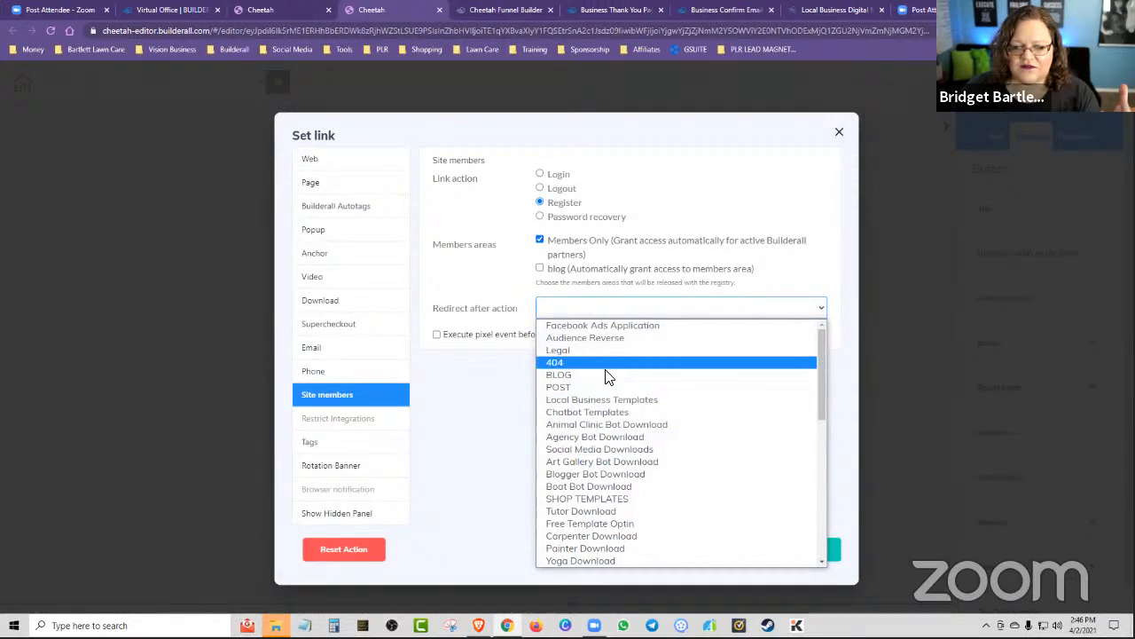
click(602, 325)
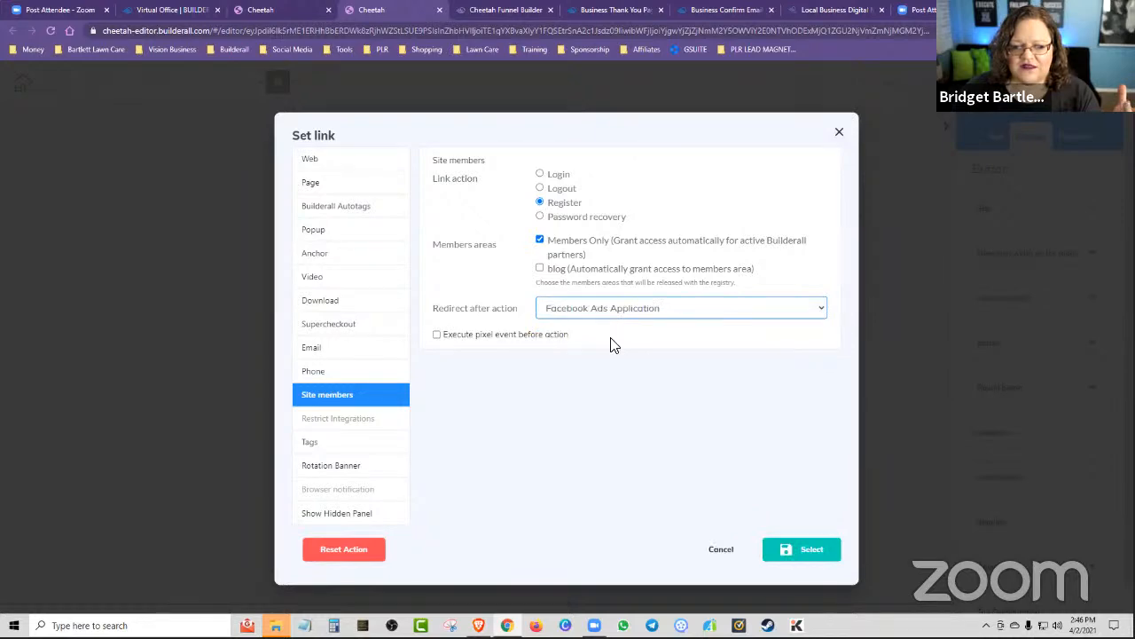
click(803, 550)
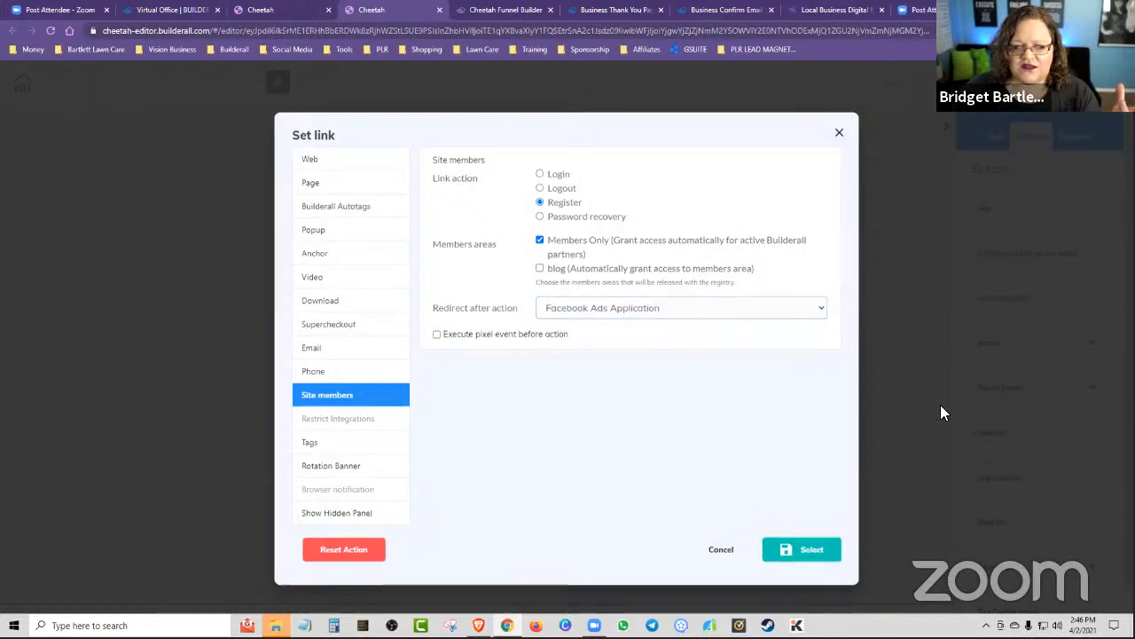
Widen the Register Now button to about twice its width, and save and publish the site.
drag(607, 300, 734, 300)
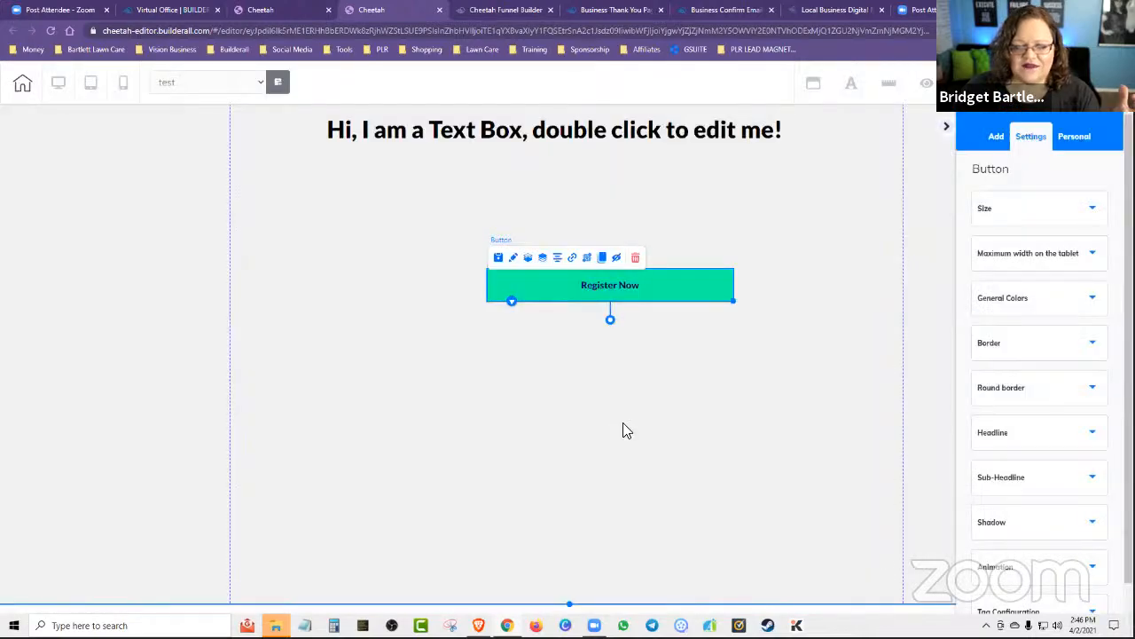
key(ctrl+s)
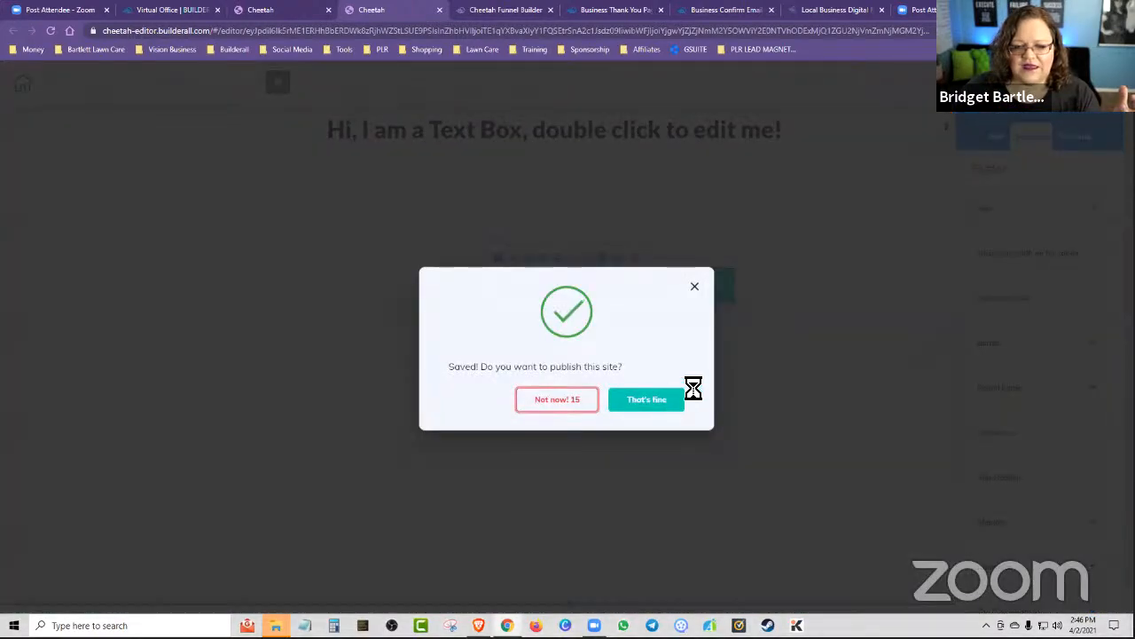
click(672, 398)
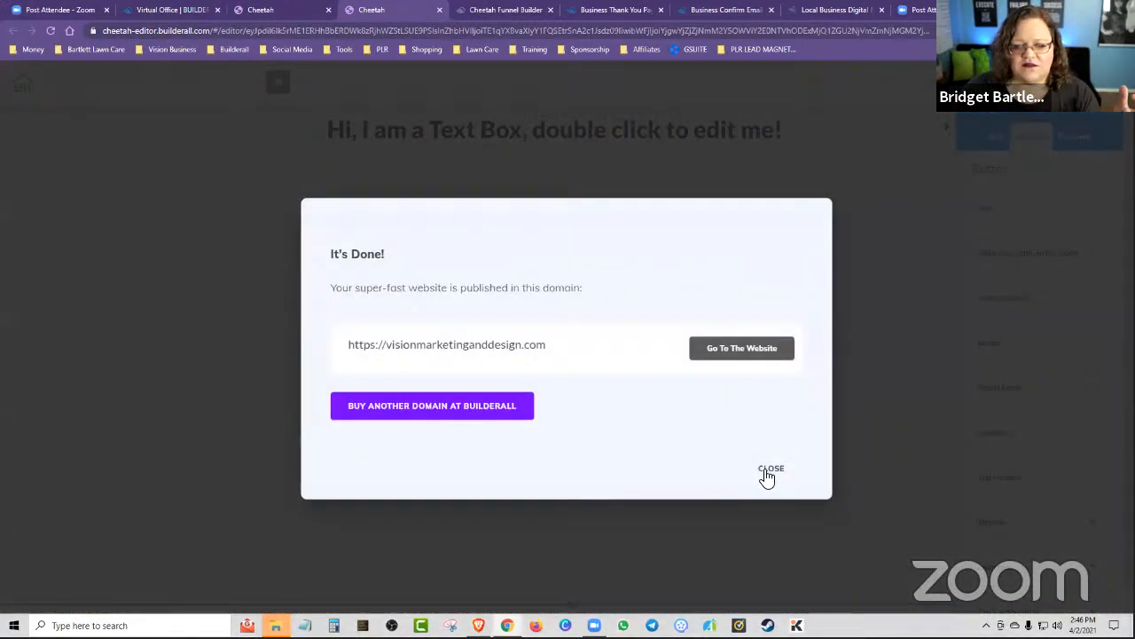
click(764, 470)
Open the published test page from the site's page list and try out its Register Now button.
click(22, 83)
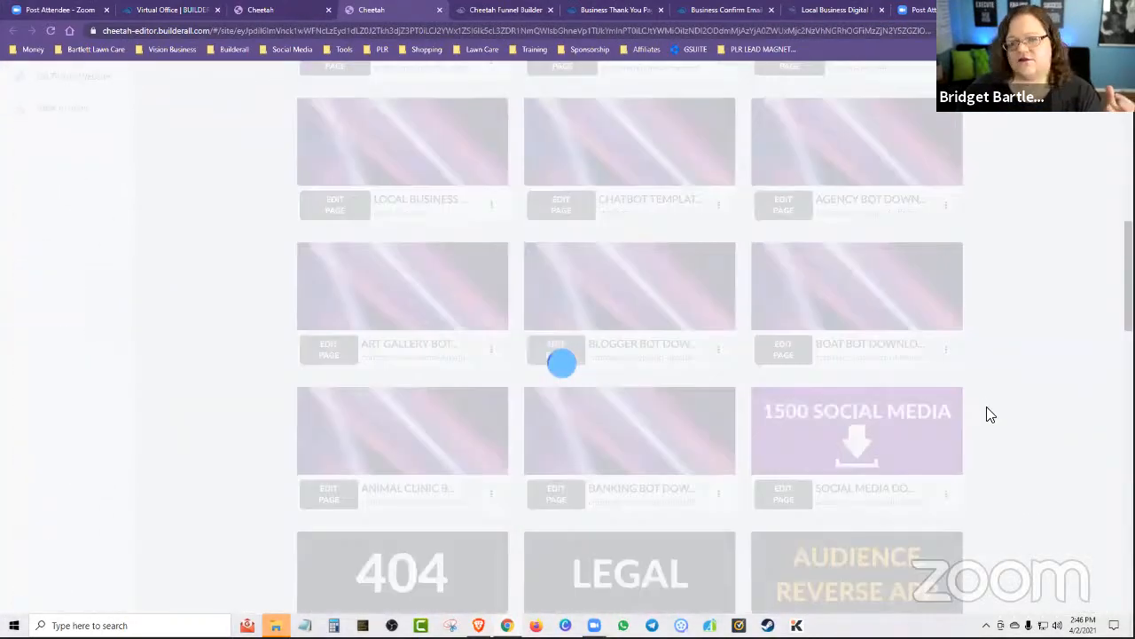
scroll(1006, 368, up, 15)
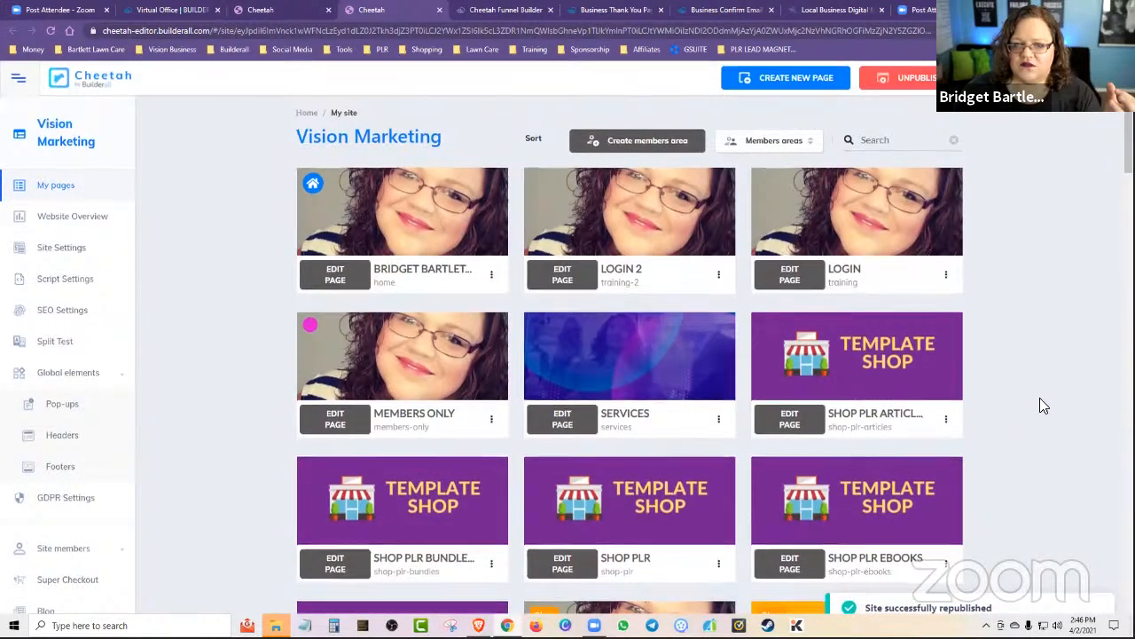
scroll(1020, 395, down, 15)
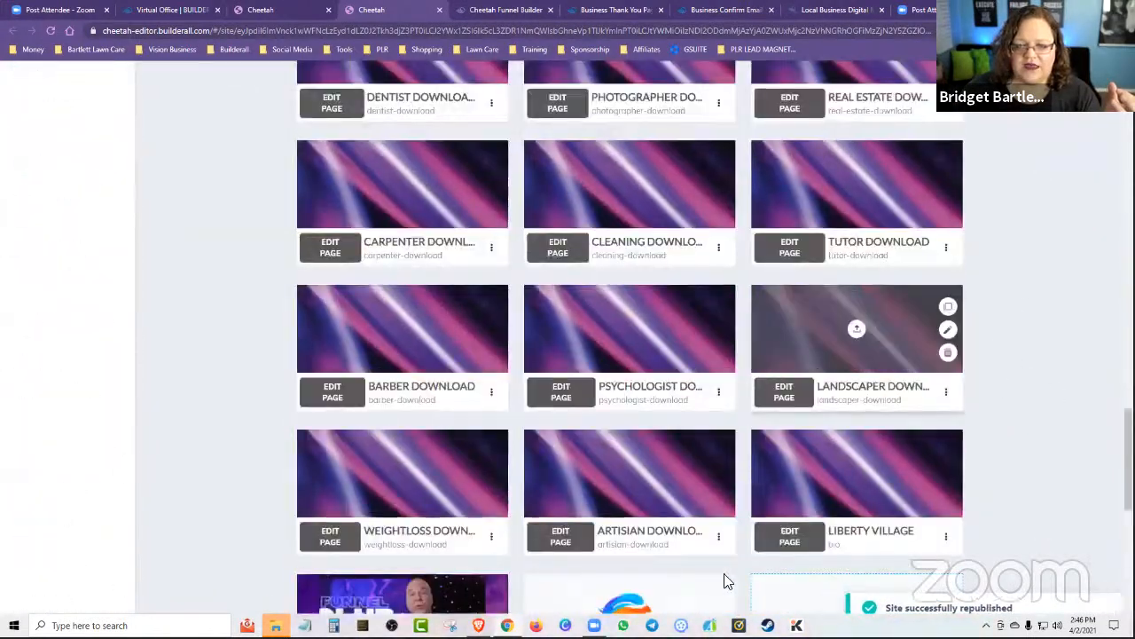
scroll(733, 497, down, 4)
click(718, 326)
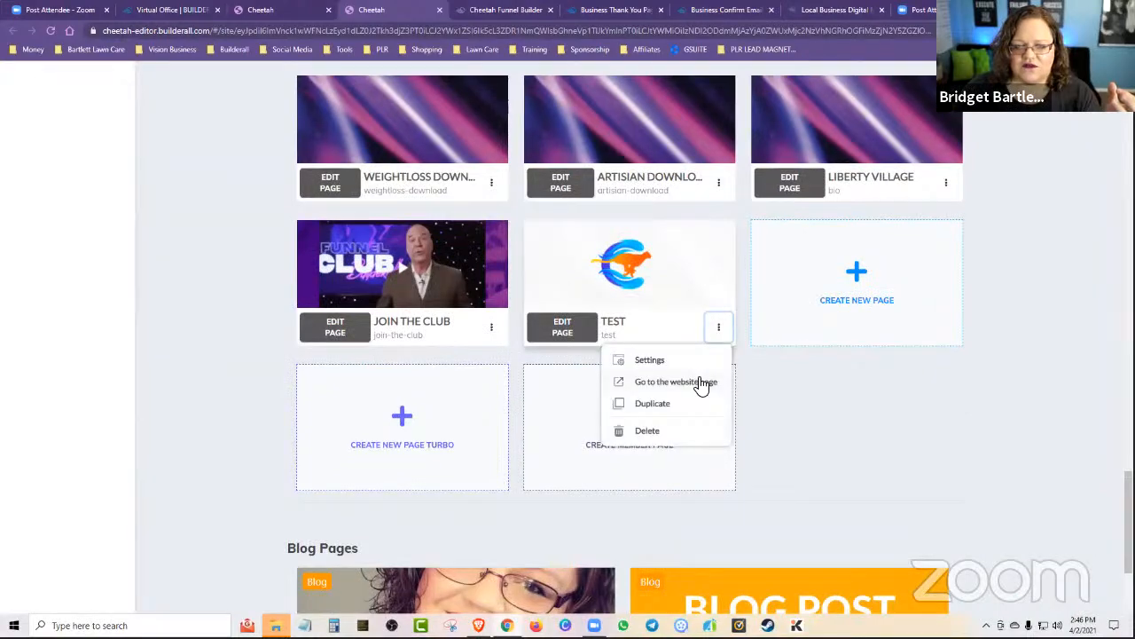
click(707, 383)
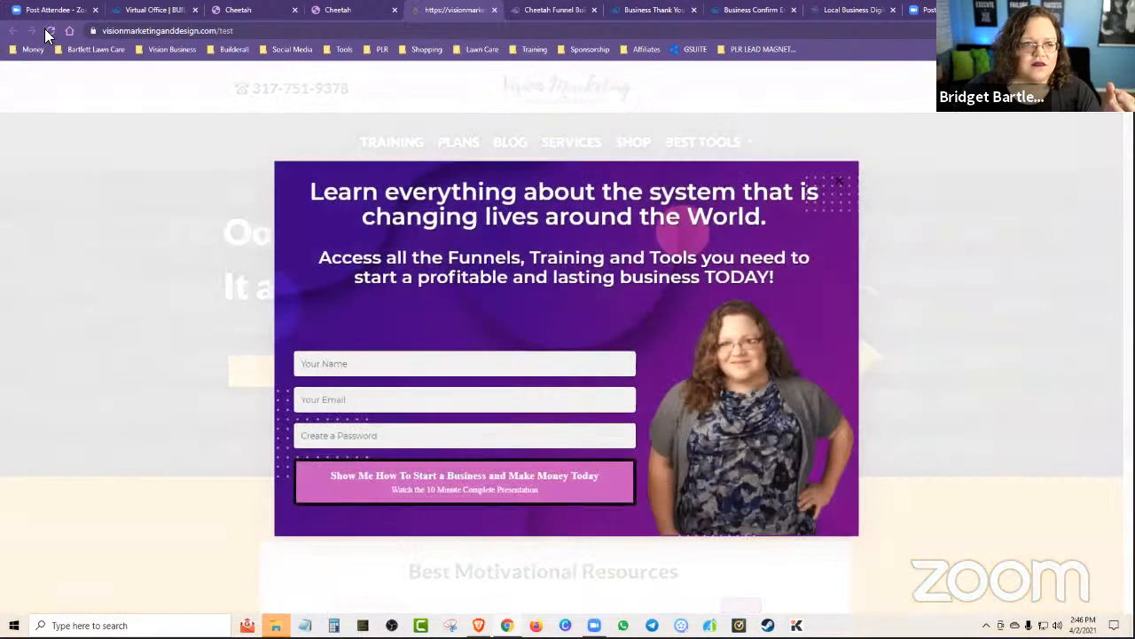
click(50, 31)
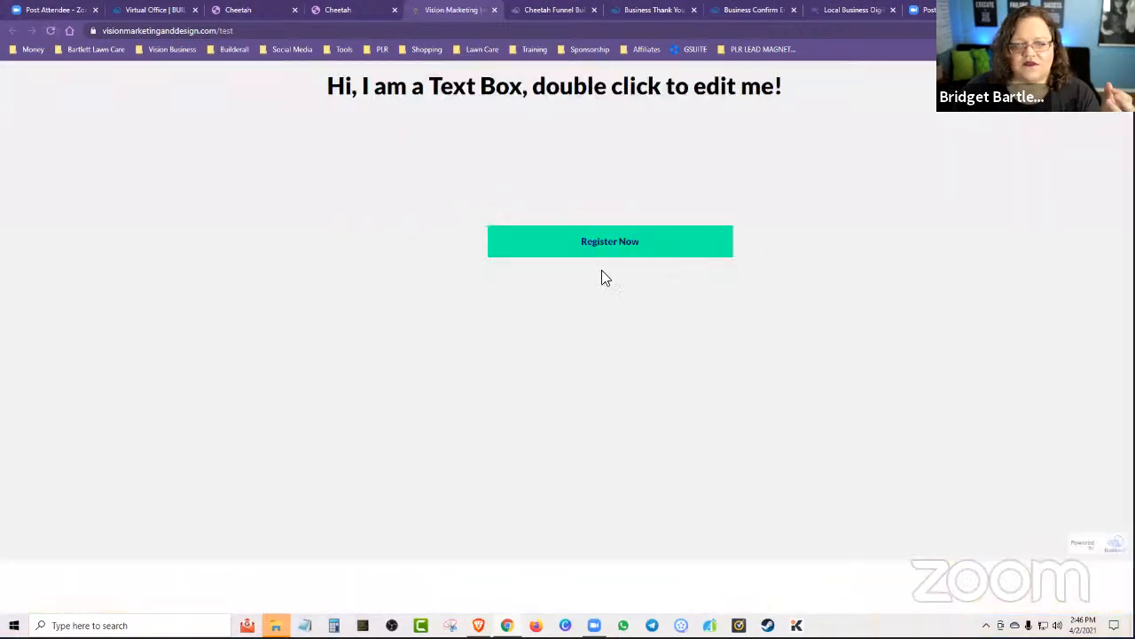
click(611, 245)
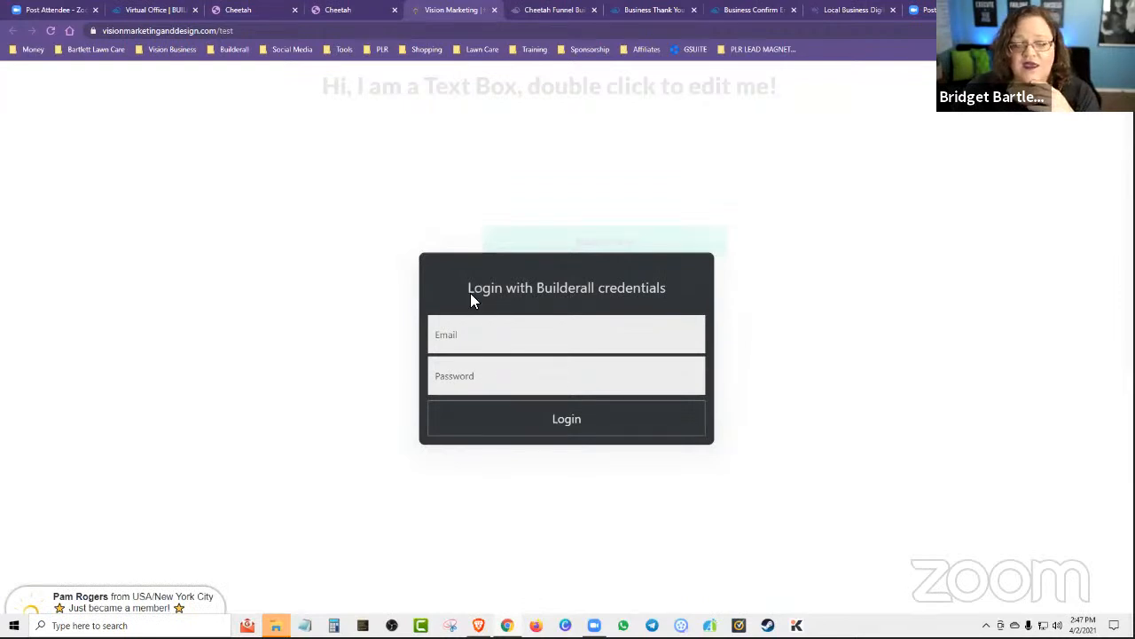
Dismiss the login form on the published test page and try its Register Now button again.
click(756, 182)
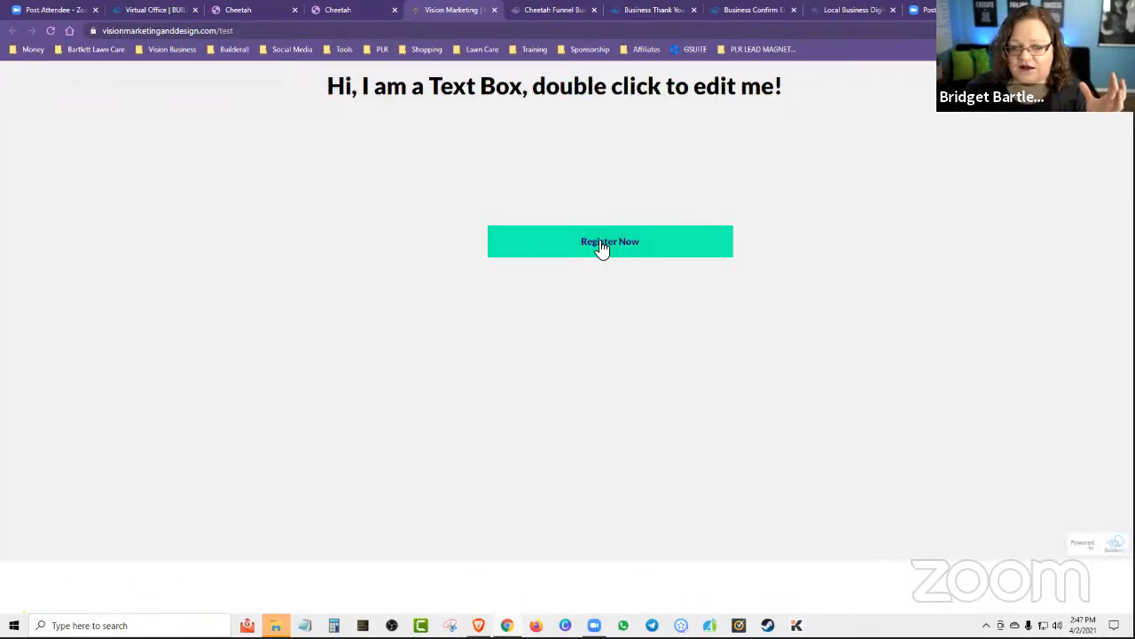
click(608, 247)
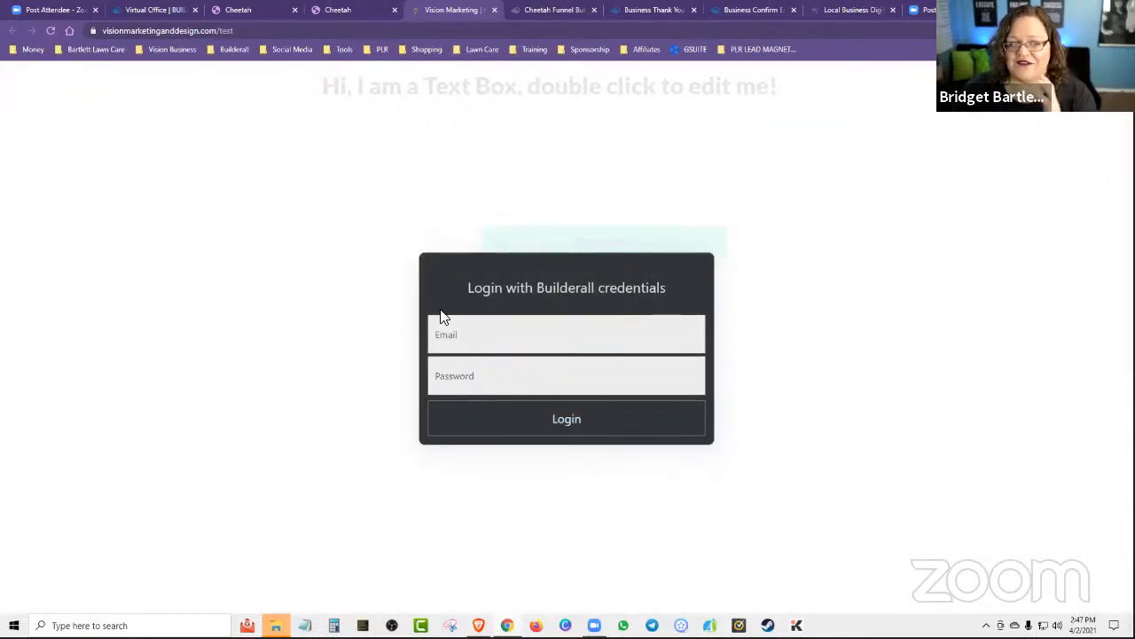
Return to the Cheetah site manager and open the member area form settings of the Vision Marketing site.
click(344, 9)
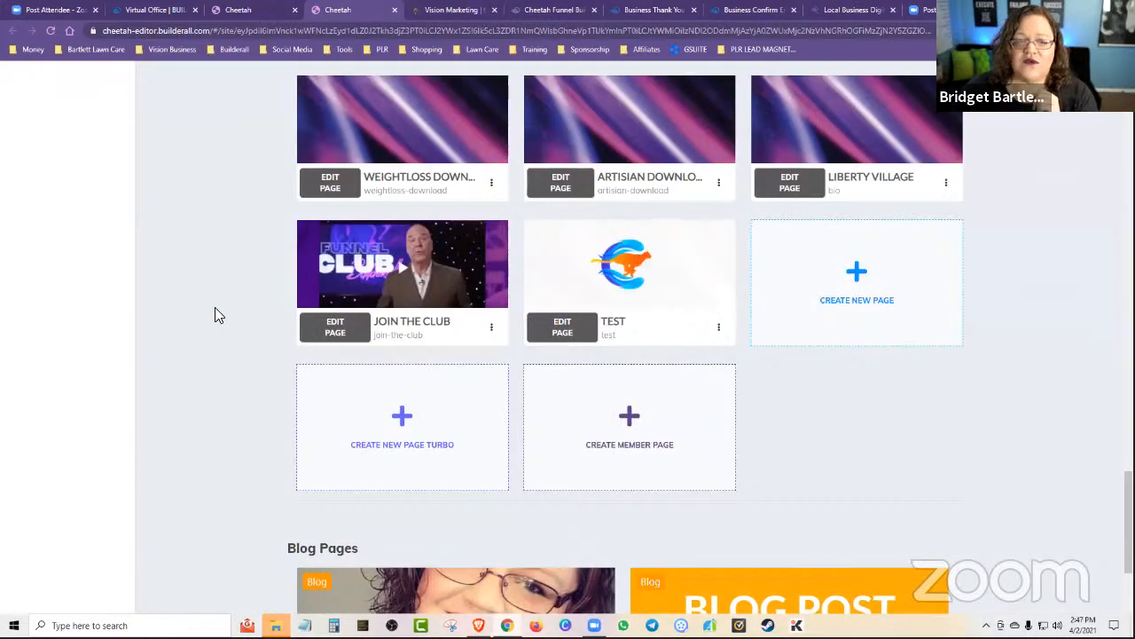
scroll(215, 309, up, 15)
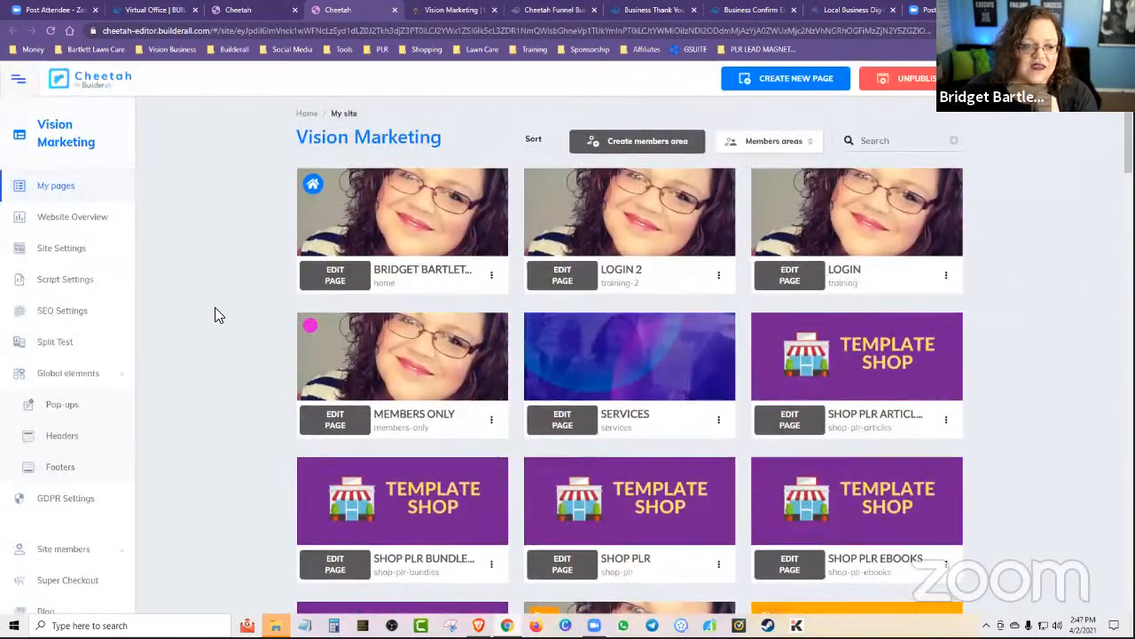
scroll(215, 315, down, 7)
scroll(213, 306, up, 3)
click(68, 257)
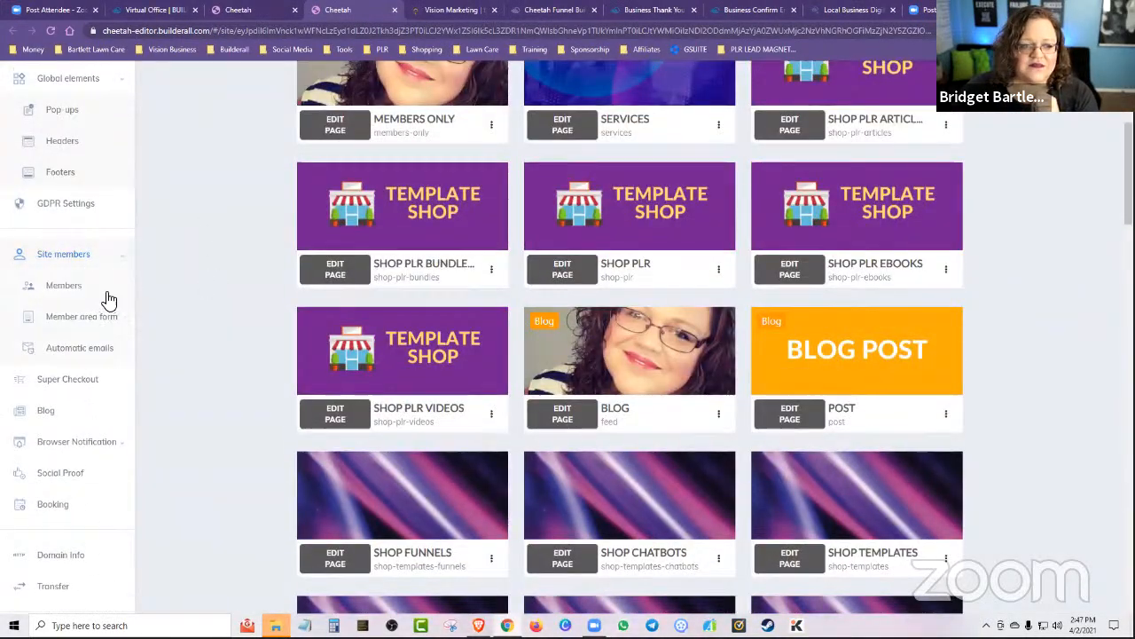
click(82, 318)
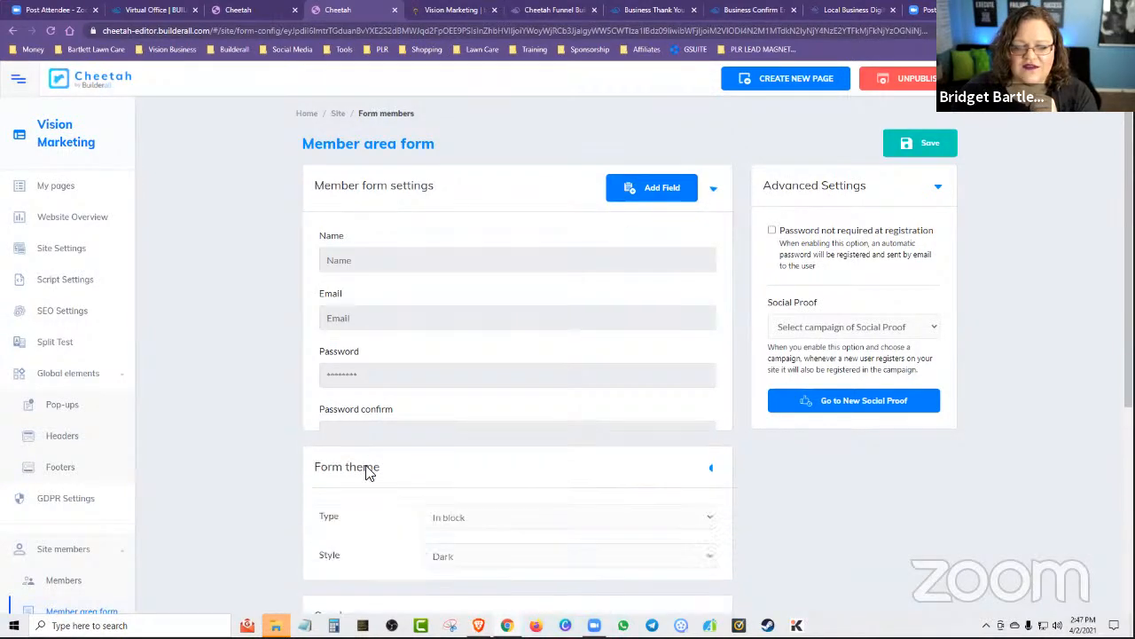
Set the member area form's theme to the Three tabs type with the Light style.
click(456, 507)
scroll(413, 152, down, 3)
scroll(406, 235, up, 1)
scroll(405, 235, up, 1)
click(496, 181)
click(437, 212)
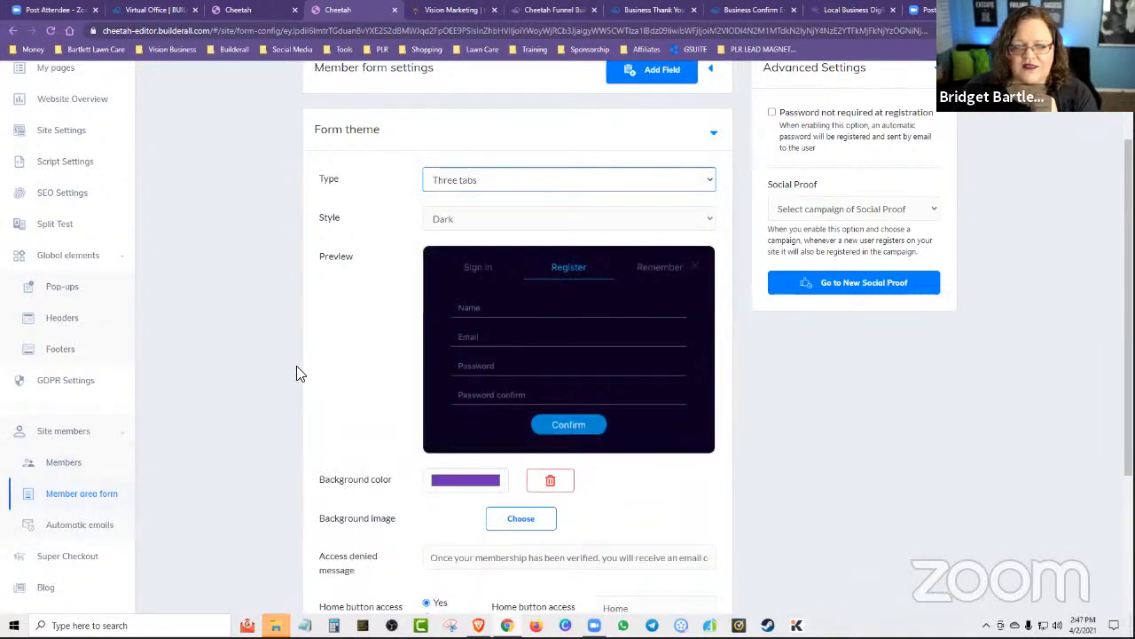
click(447, 227)
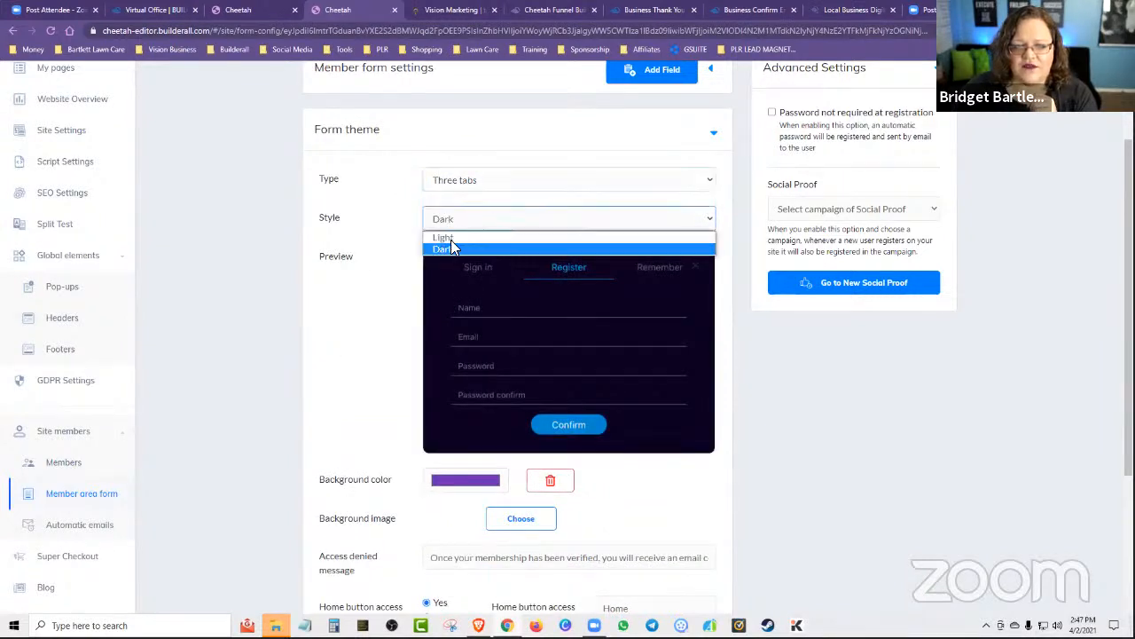
click(448, 235)
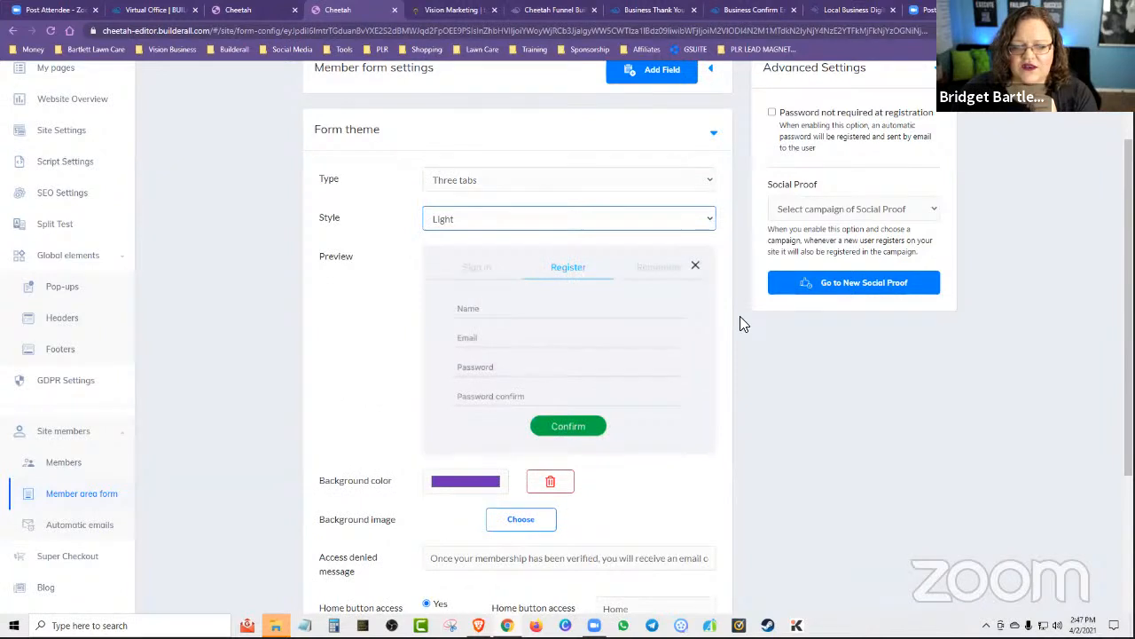
Review the remaining form theme options and the sender settings of the member area form.
scroll(733, 369, down, 1)
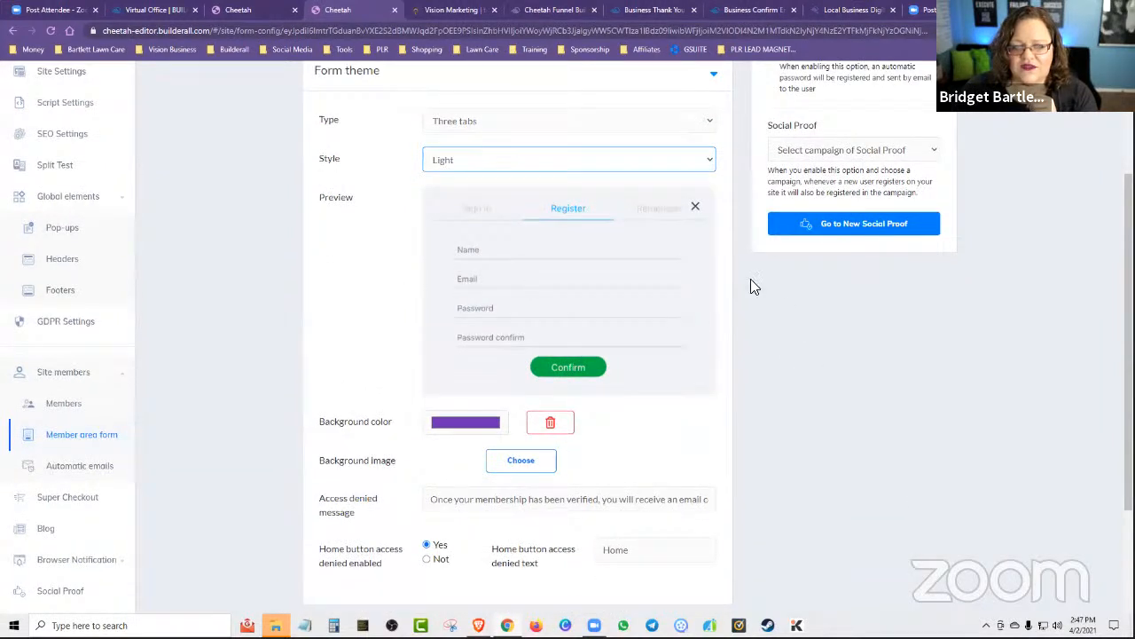
scroll(731, 285, down, 3)
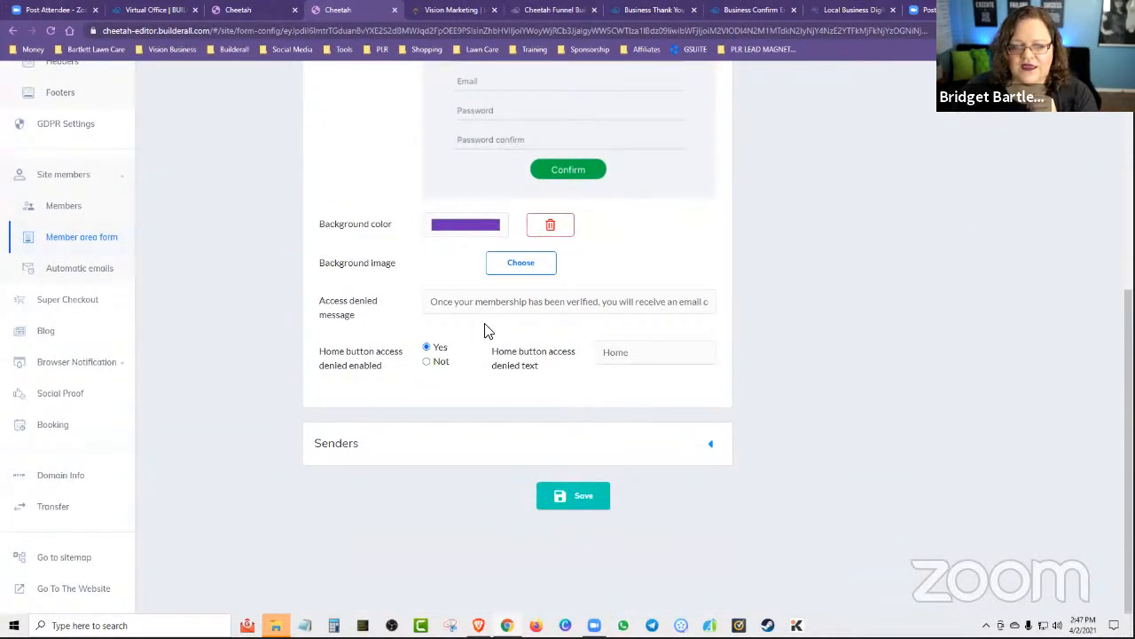
click(331, 440)
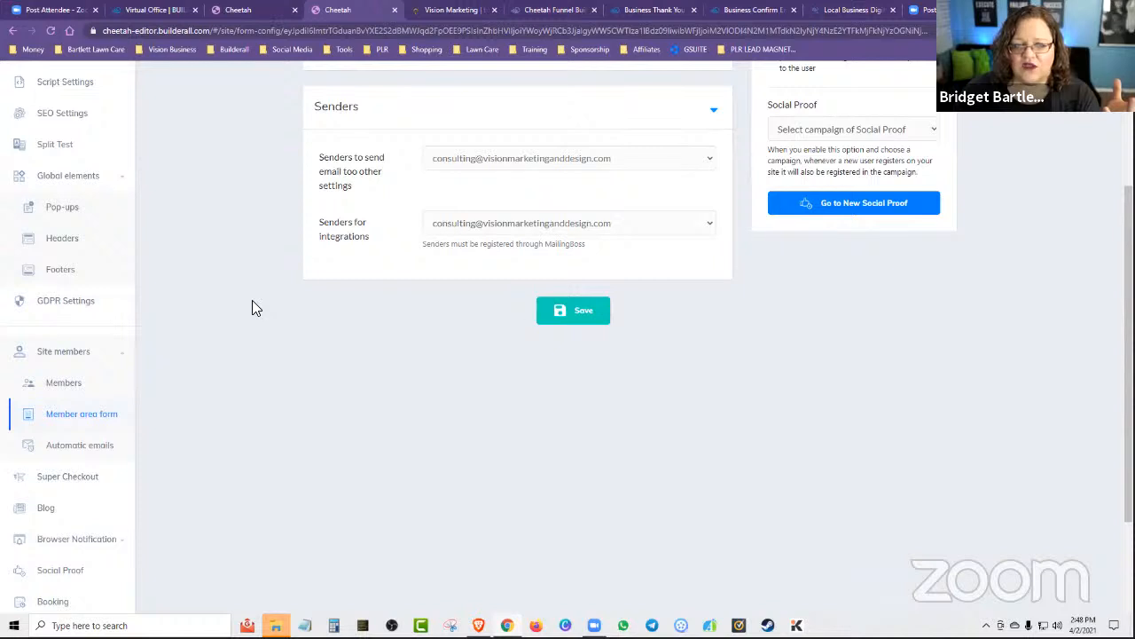
scroll(470, 474, up, 3)
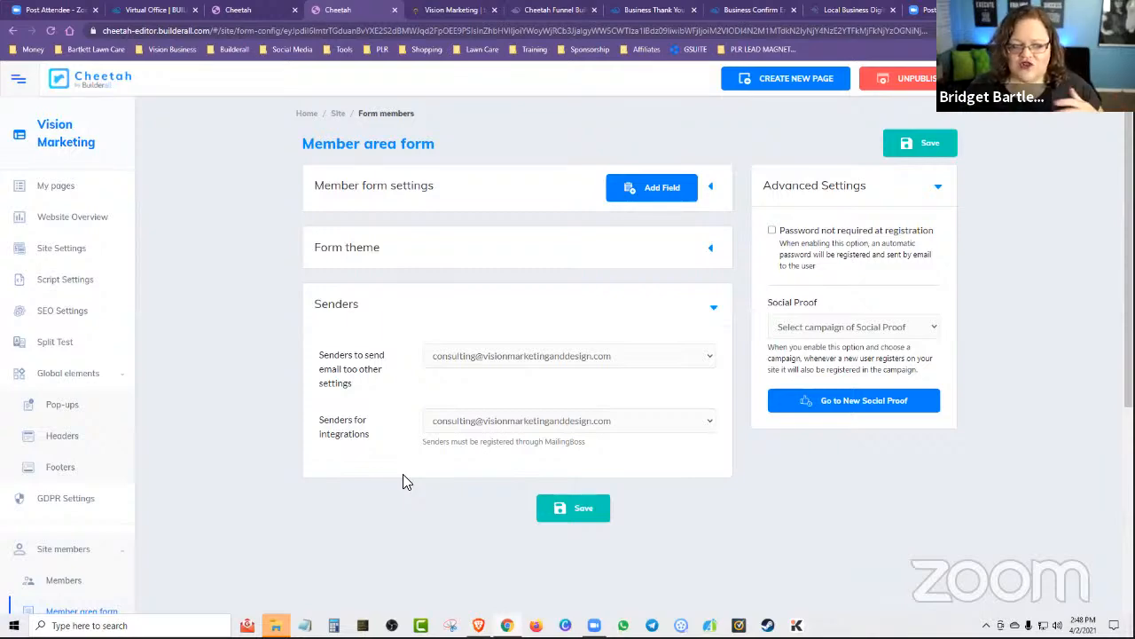
scroll(115, 493, down, 2)
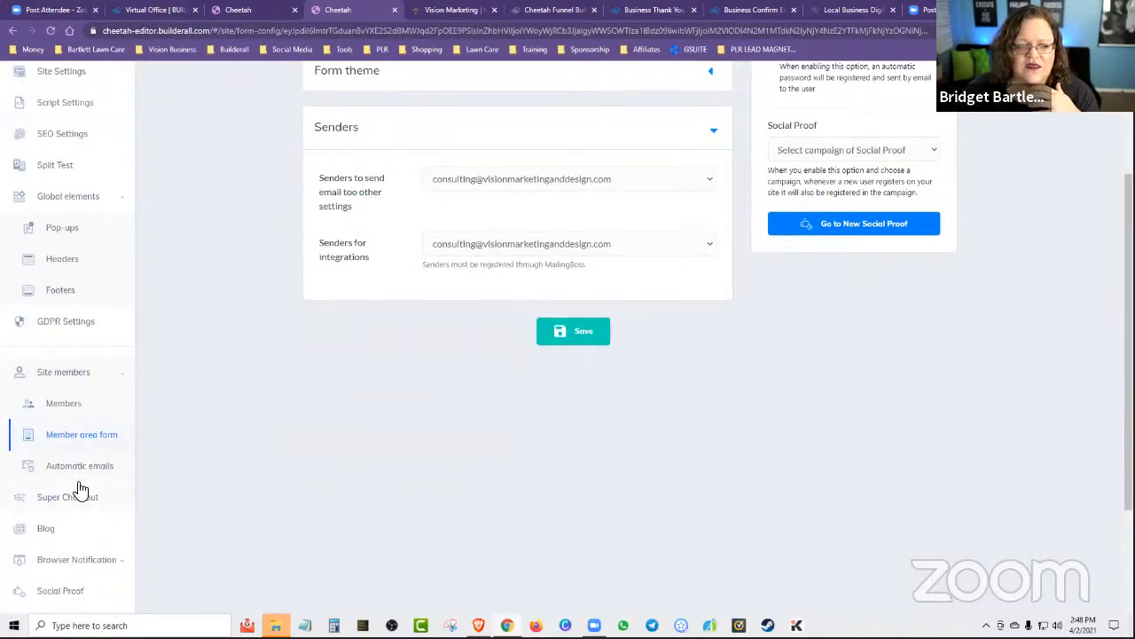
Open the site members' automatic emails and read through the Welcome email of the Coaching Program theme.
click(76, 468)
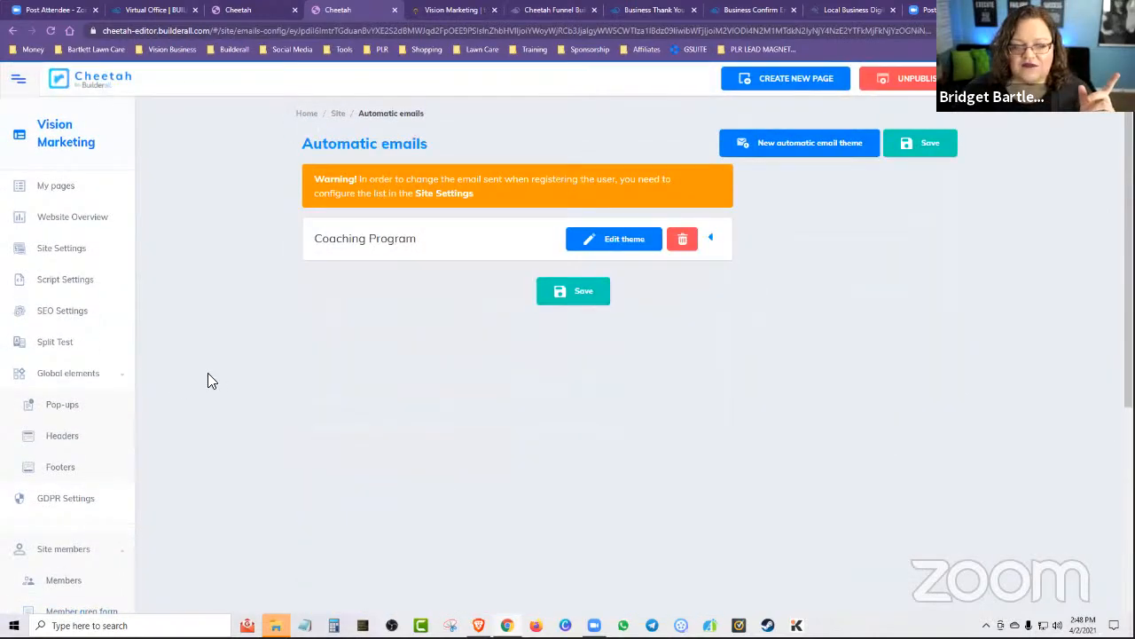
click(713, 240)
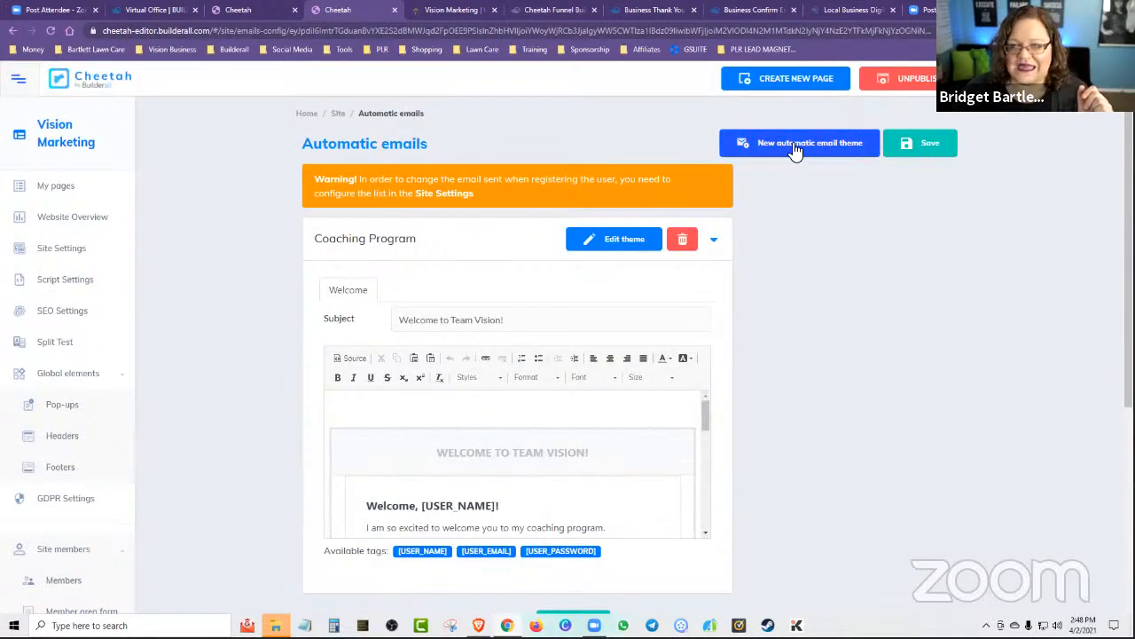
scroll(807, 345, down, 1)
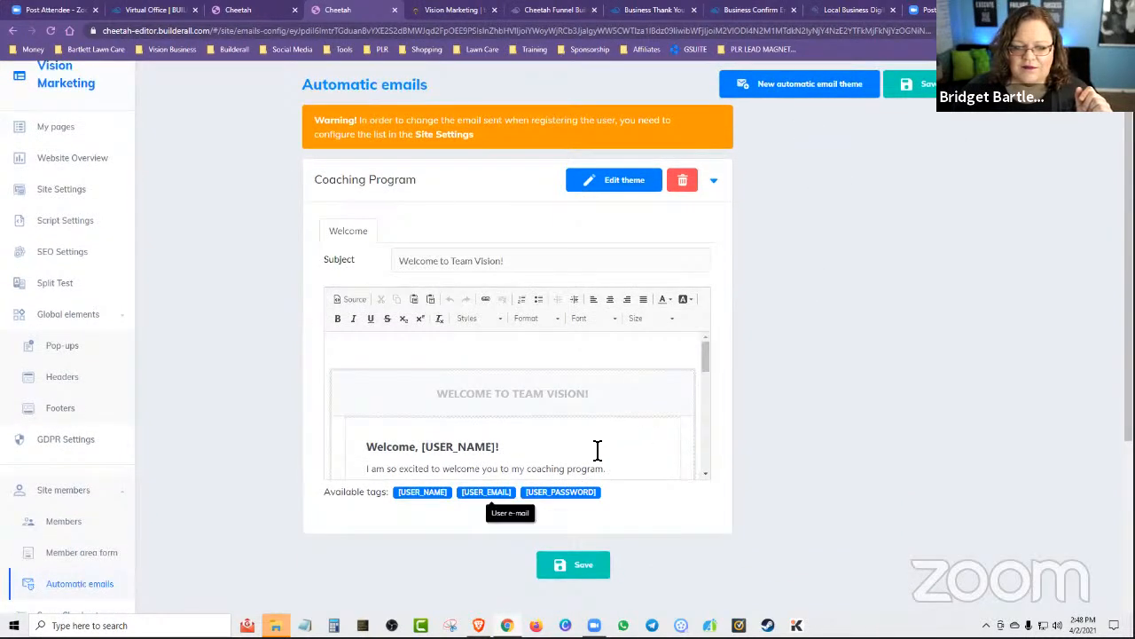
scroll(653, 398, down, 5)
scroll(665, 425, up, 5)
scroll(665, 426, down, 5)
scroll(665, 425, down, 3)
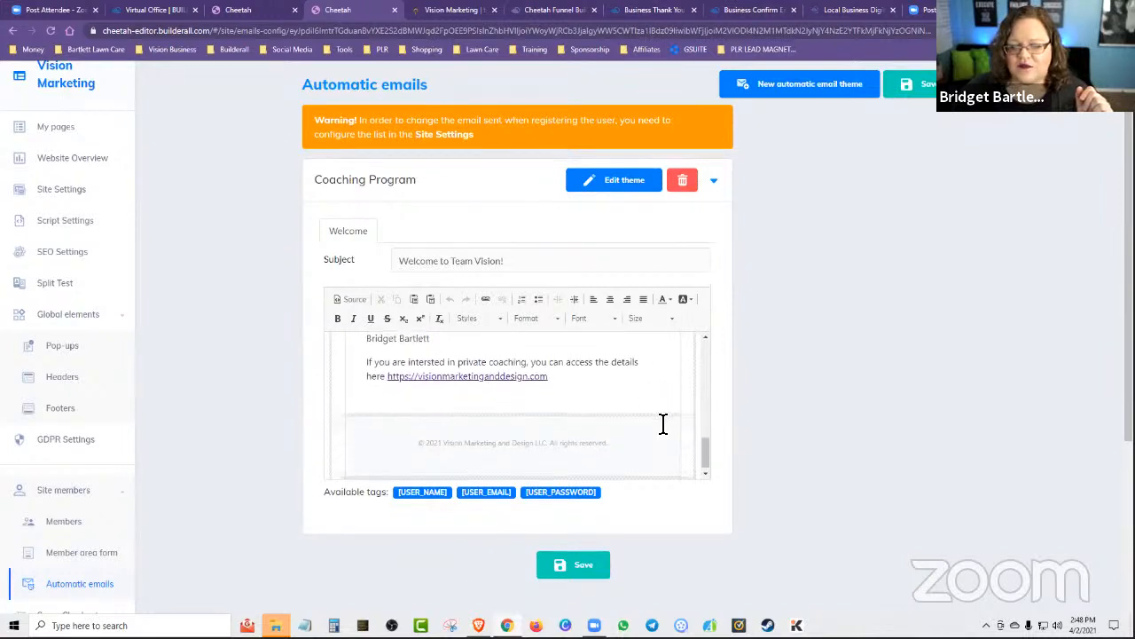
scroll(682, 425, up, 8)
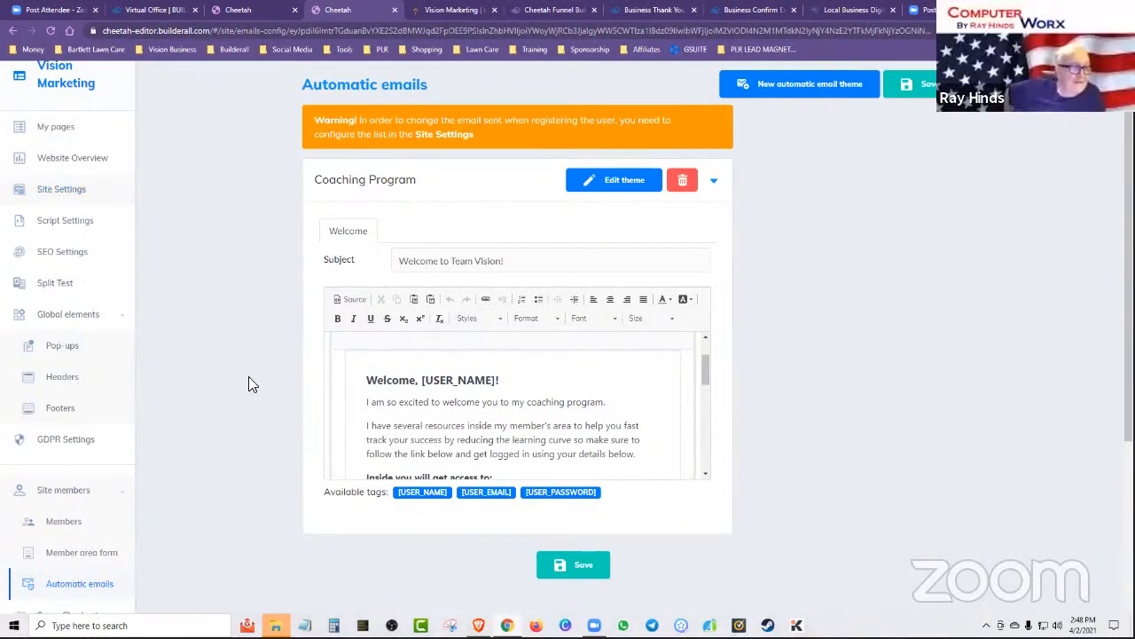
Open the site settings and examine the choices for the automatic email members theme in the general settings.
click(49, 189)
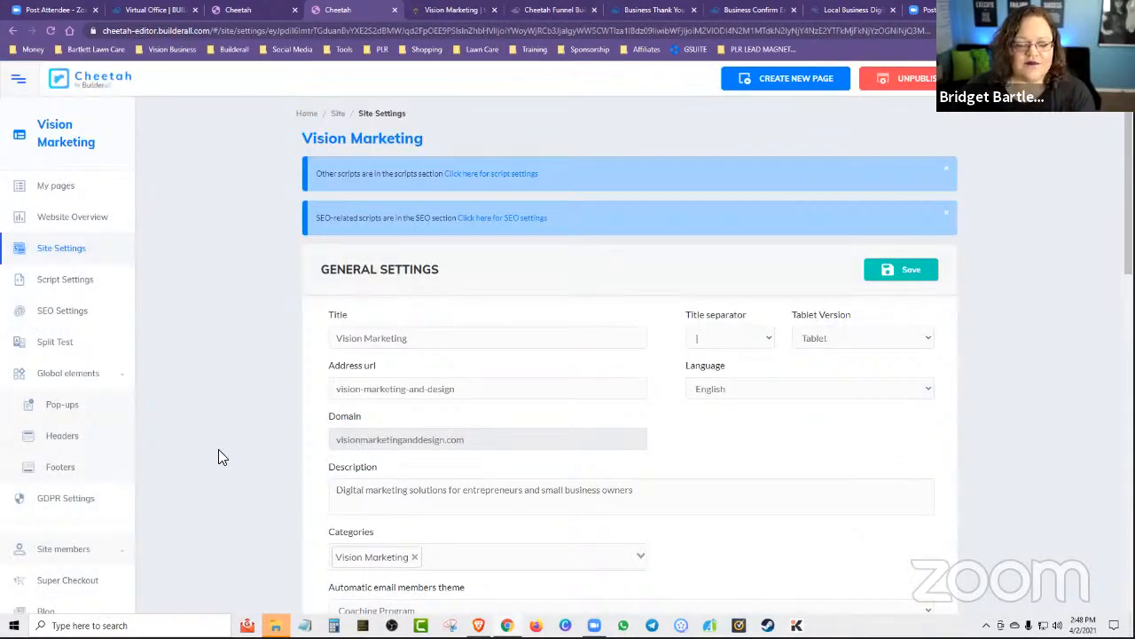
scroll(178, 502, down, 2)
scroll(179, 502, down, 1)
click(75, 373)
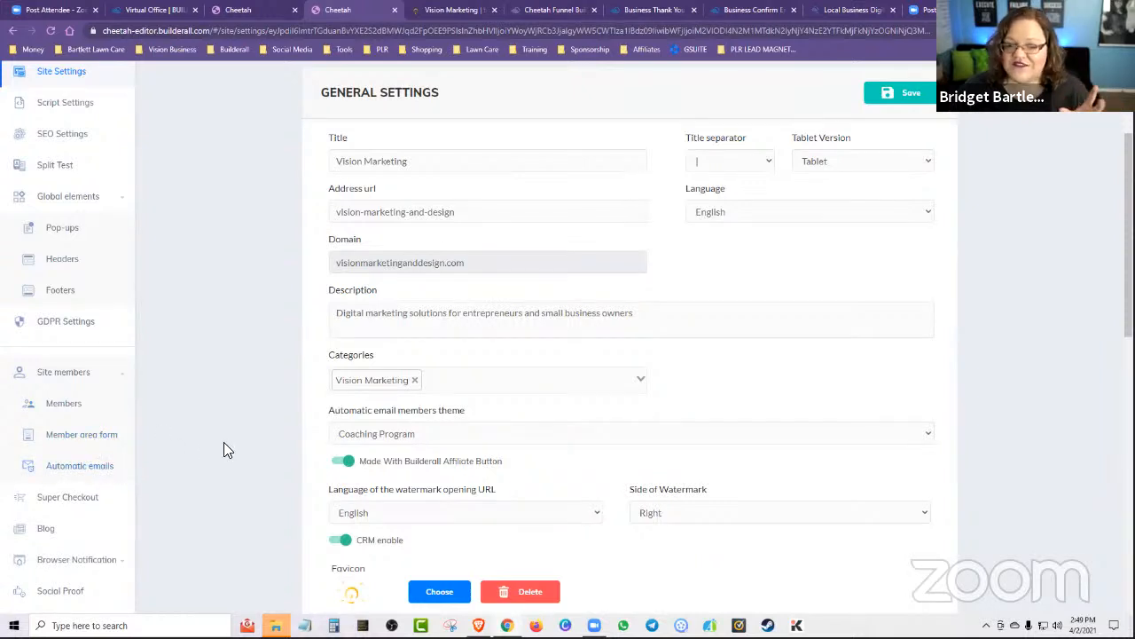
scroll(520, 462, down, 1)
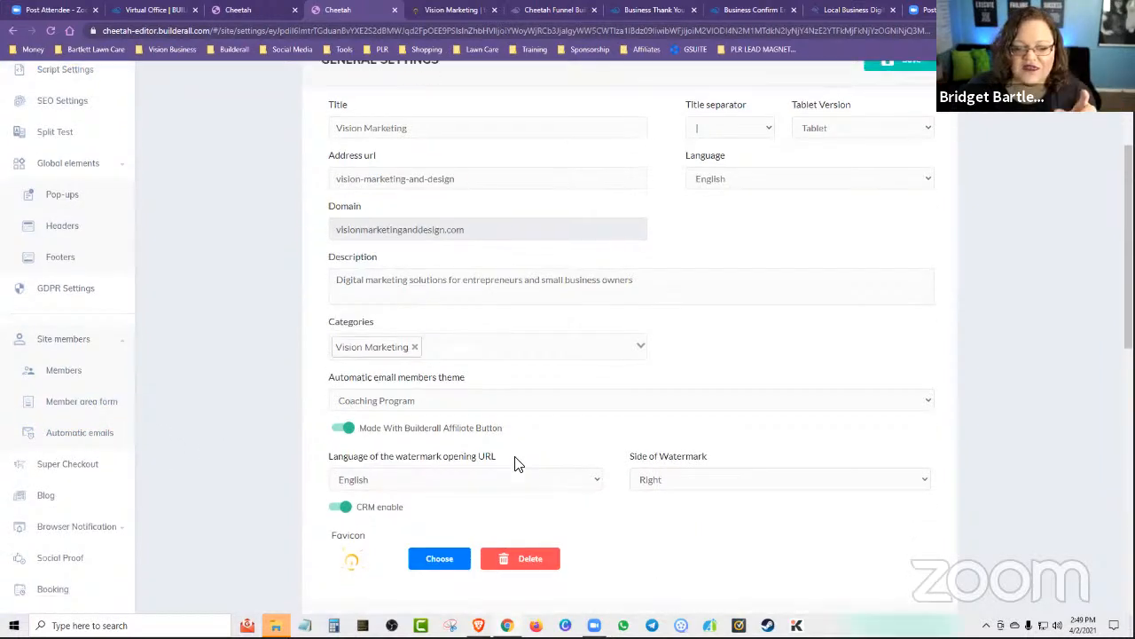
scroll(151, 250, up, 5)
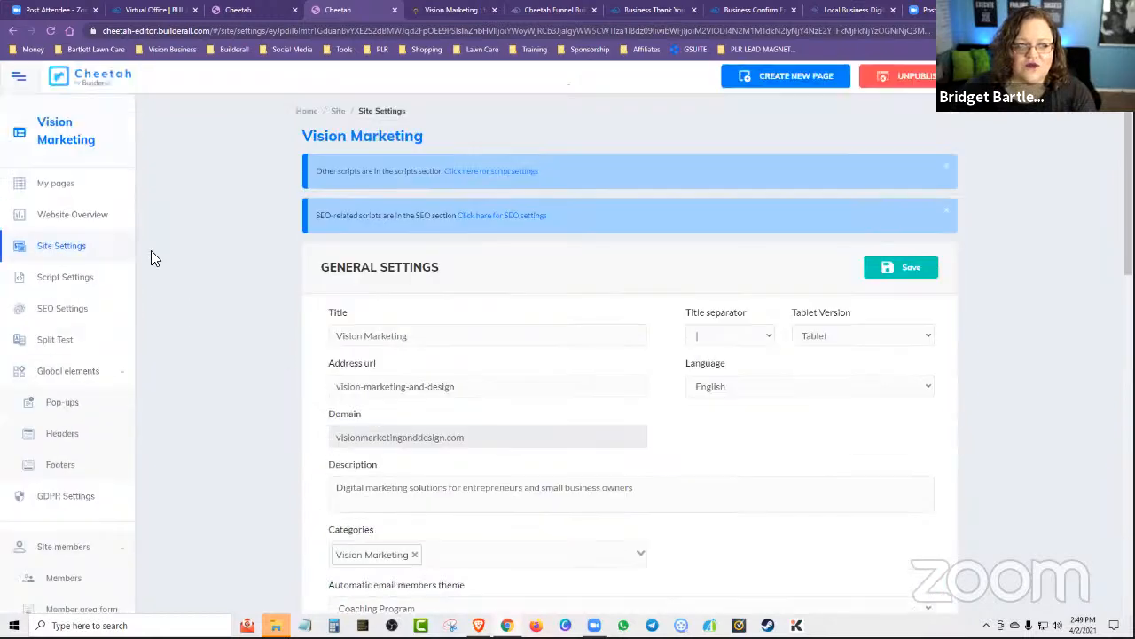
scroll(240, 342, down, 6)
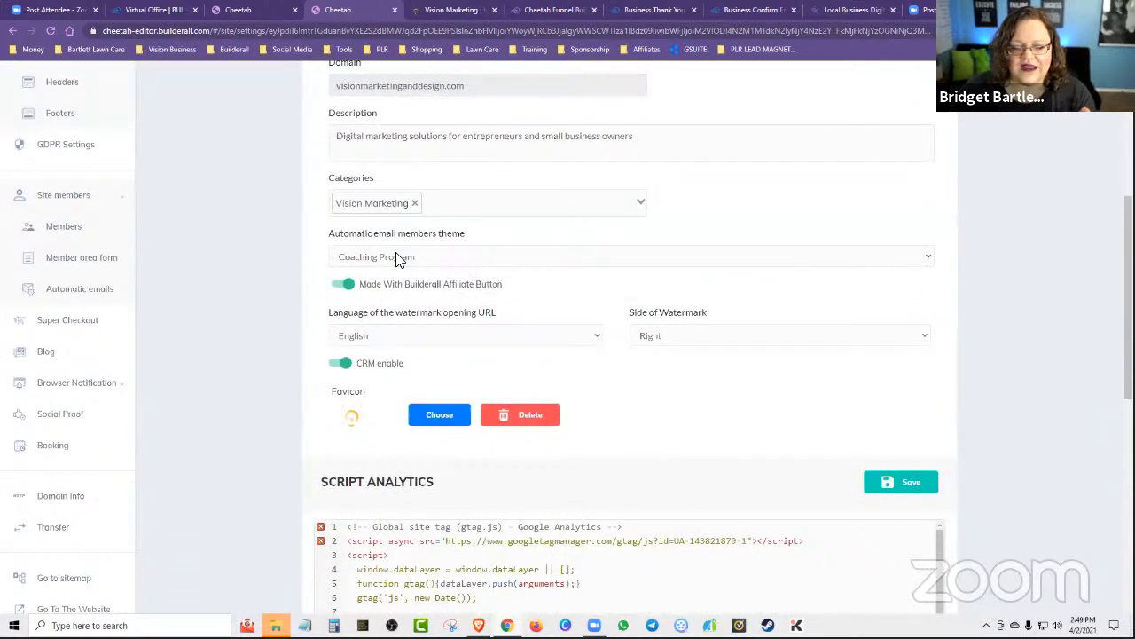
click(397, 257)
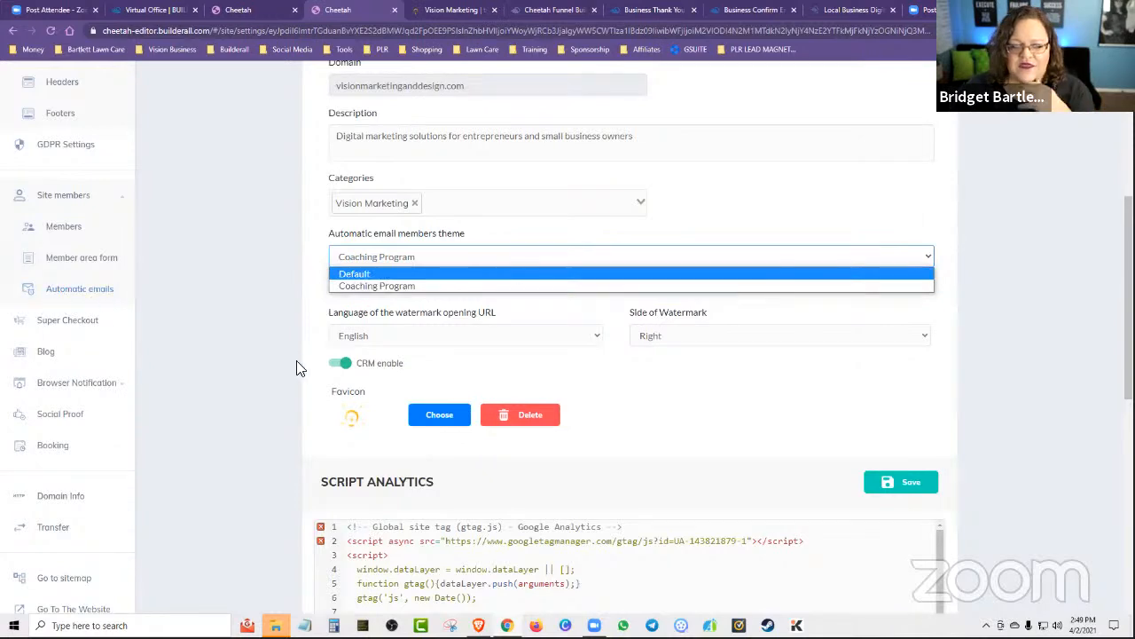
scroll(1061, 395, up, 4)
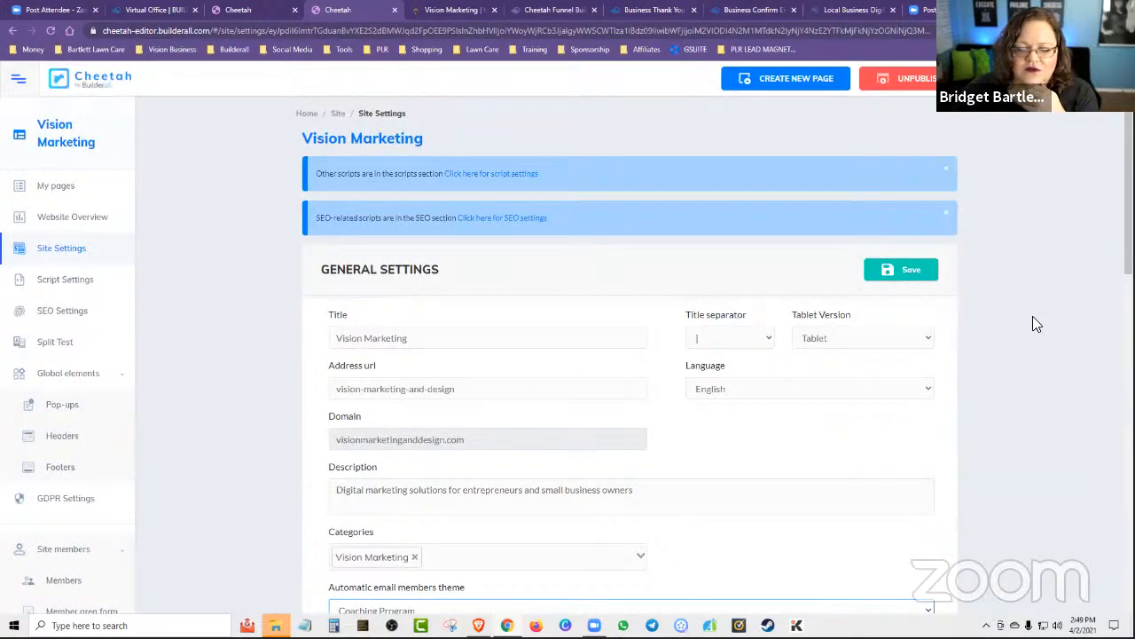